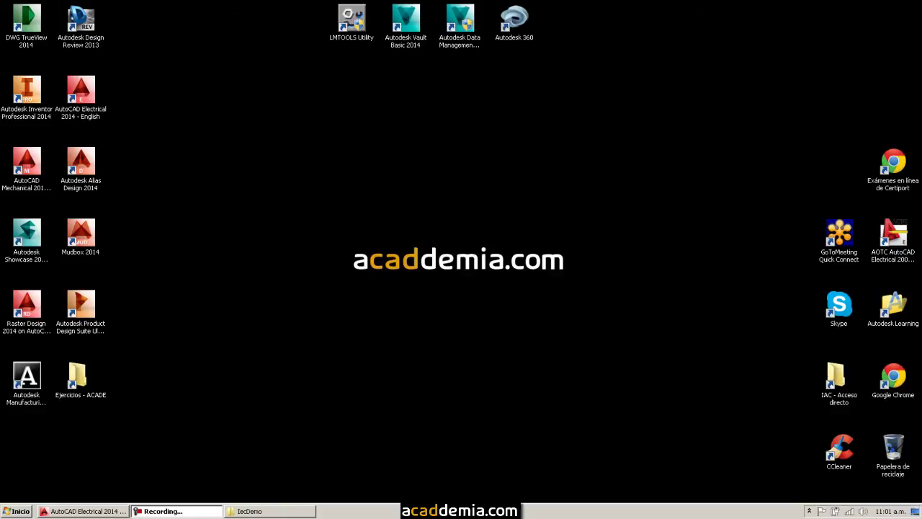
# Step: Restore the AutoCAD Electrical 2014 window from its taskbar button
pyautogui.click(92, 511)
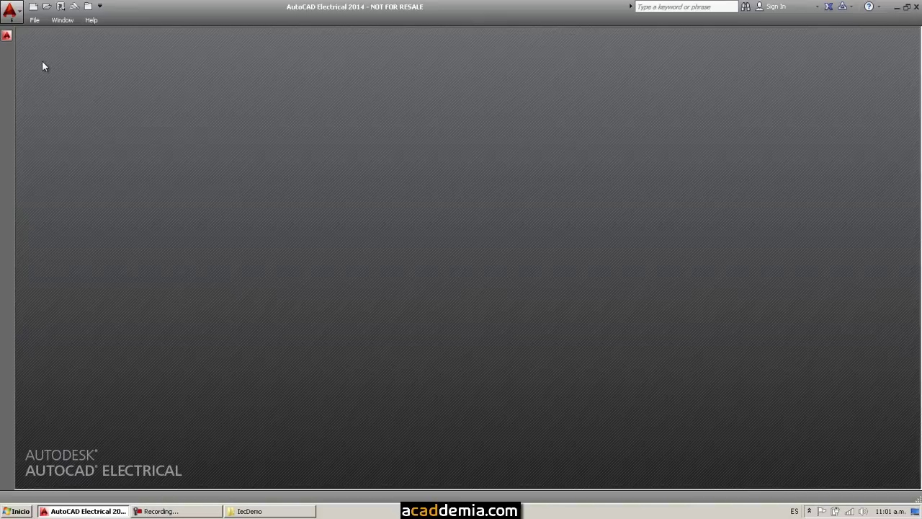
# Step: Activate the IECDEMO project in Project Manager
pyautogui.click(6, 36)
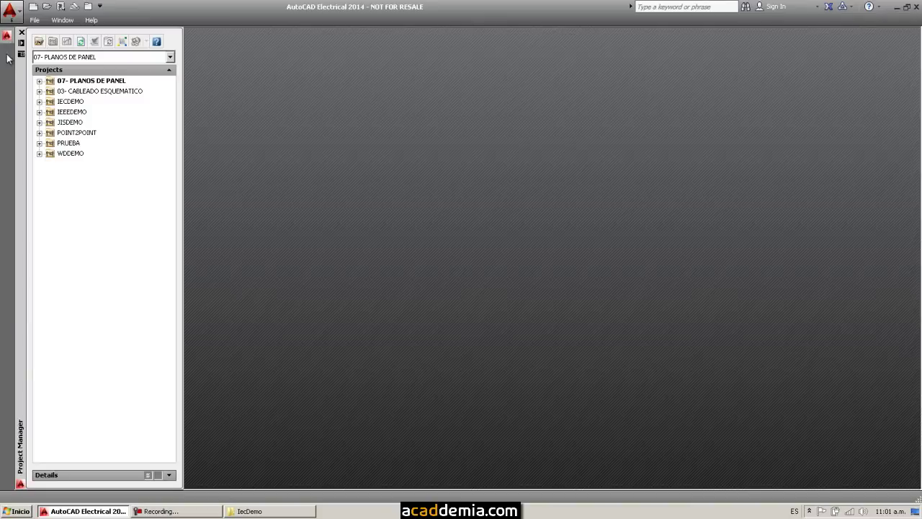
pyautogui.rightClick(70, 104)
pyautogui.click(92, 109)
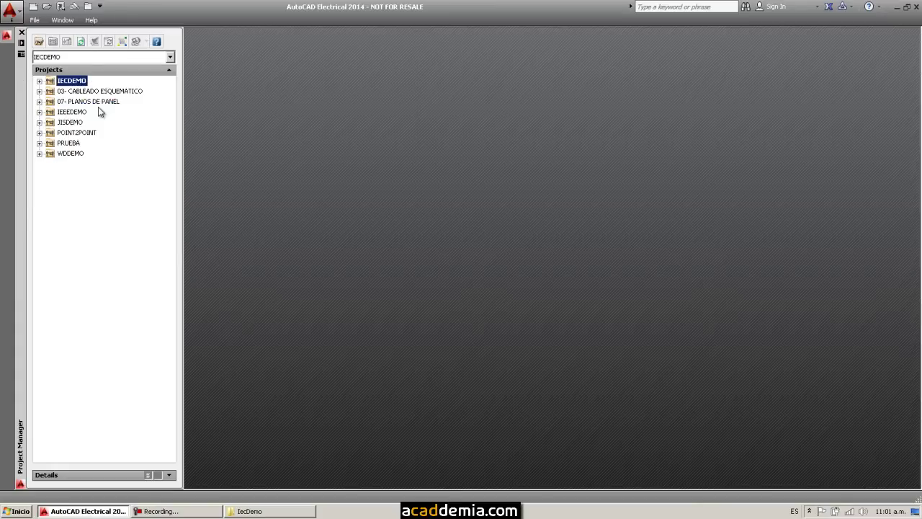
# Step: Expand IECDEMO's SCHEMATIC folder and open drawing 001.dwg
pyautogui.click(39, 81)
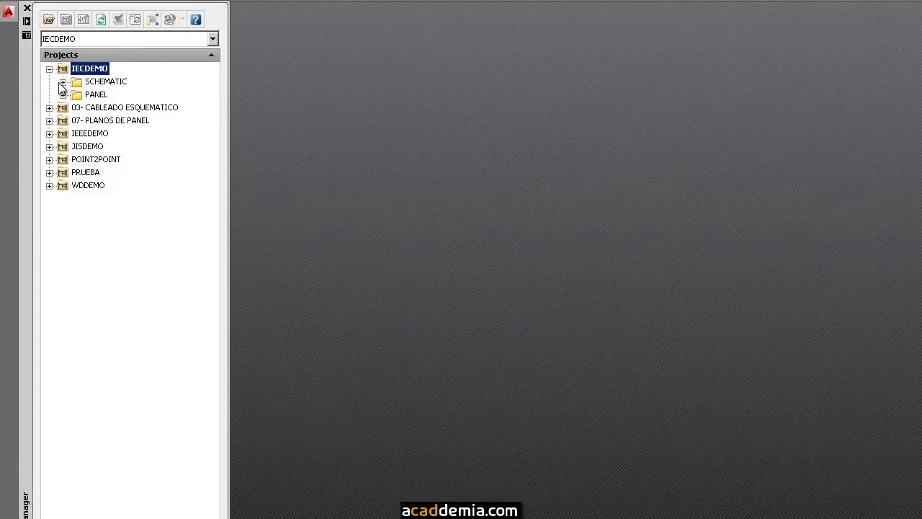
pyautogui.click(62, 81)
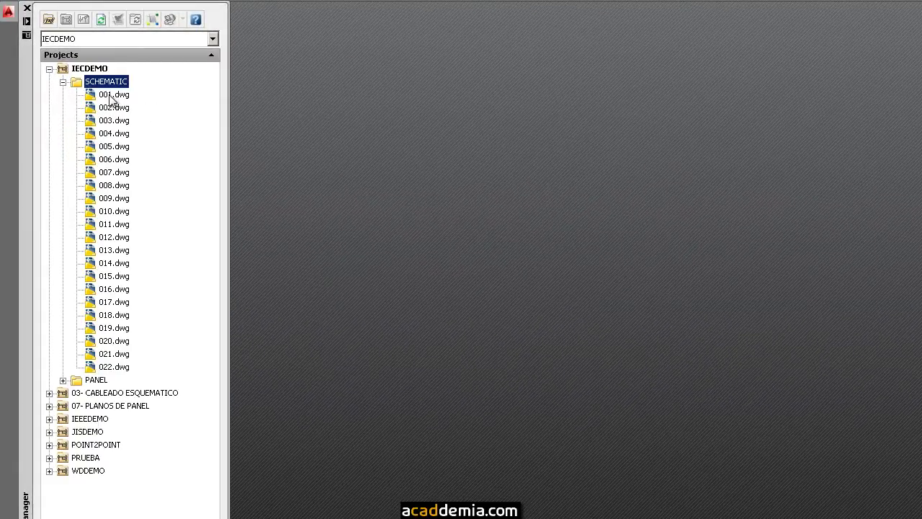
pyautogui.rightClick(93, 69)
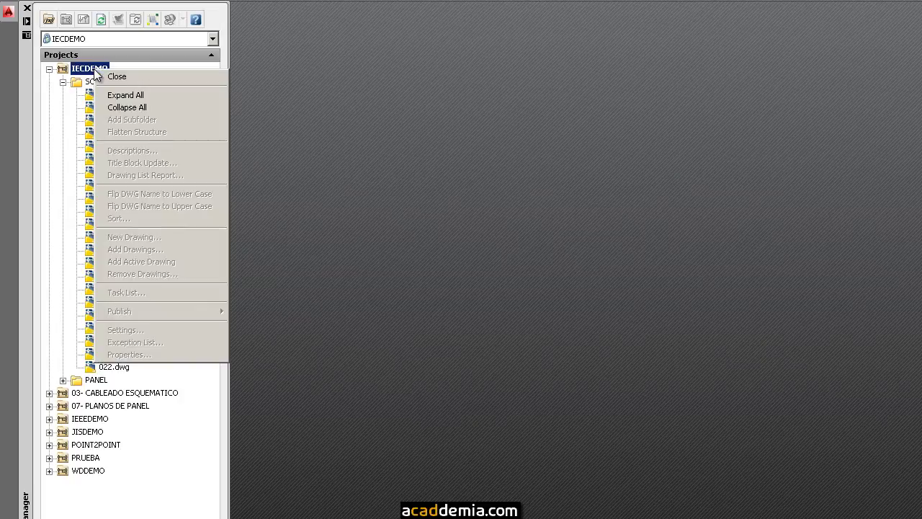
pyautogui.click(95, 94)
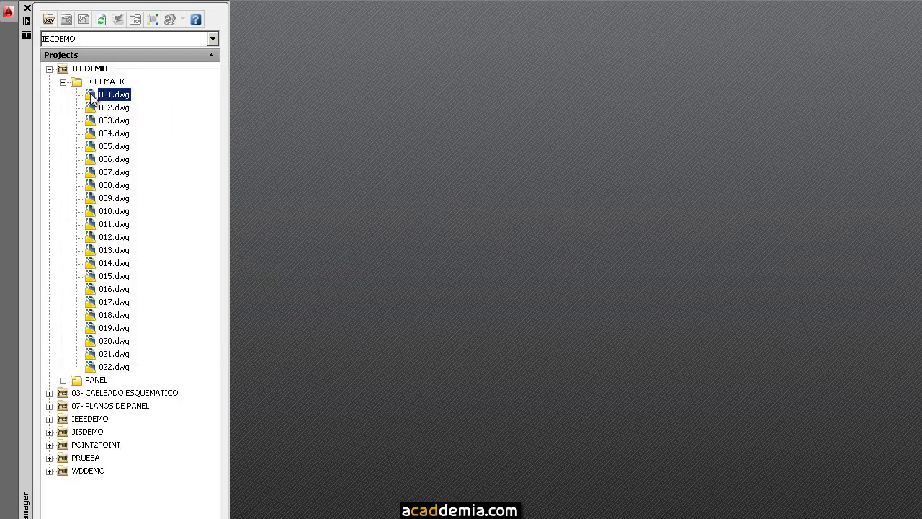
pyautogui.rightClick(93, 93)
pyautogui.click(115, 103)
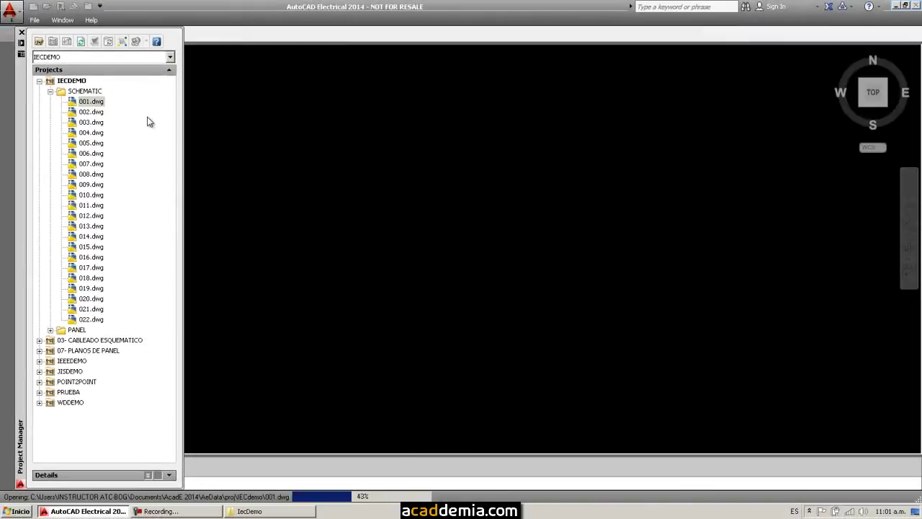
# Step: Zoom to extents on 001.dwg, then zoom in on its title block
pyautogui.middleClick(470, 184)
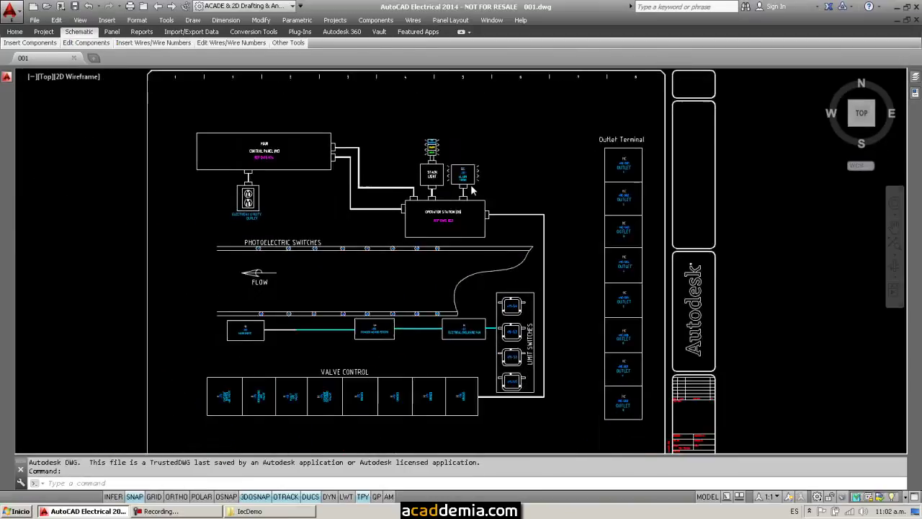
pyautogui.scroll(5, 662, 282)
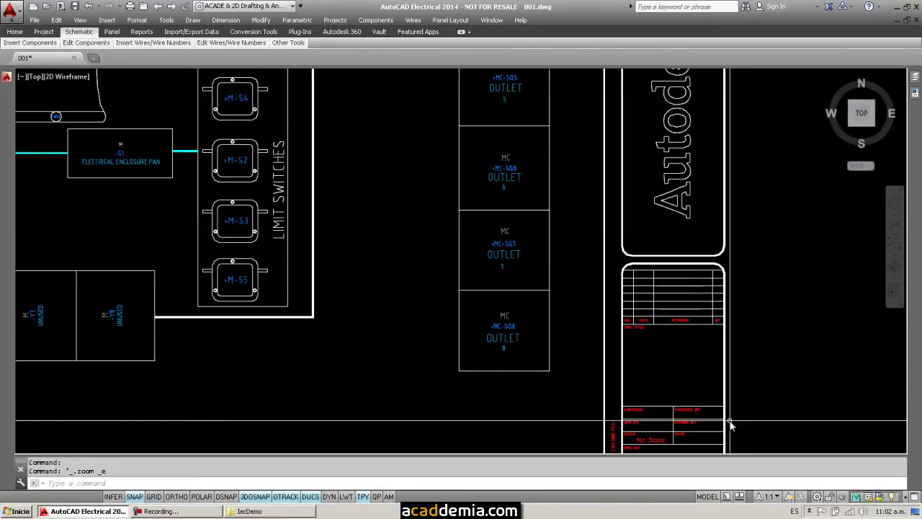
pyautogui.scroll(4, 663, 283)
pyautogui.scroll(-2, 637, 274)
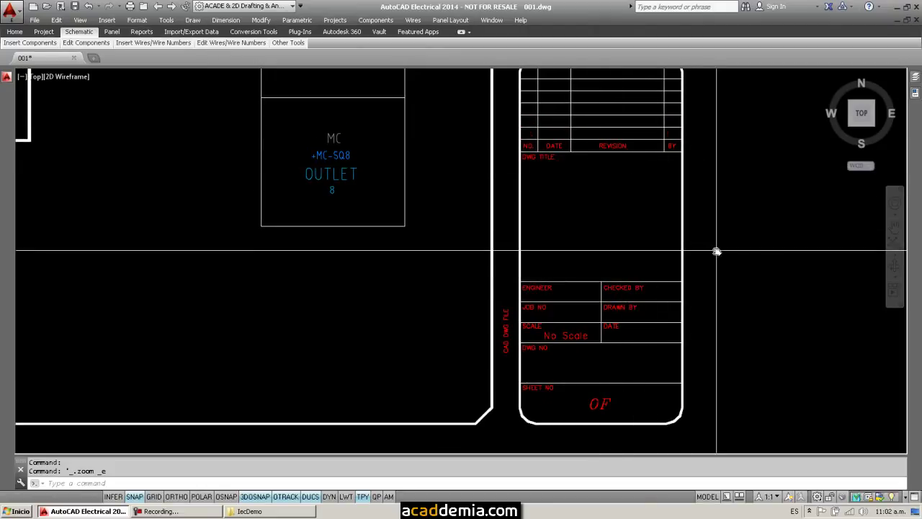
# Step: Open the IECDEMO Descriptions dialog, move it aside, and switch to the IecDemo folder window
pyautogui.moveTo(7, 80)
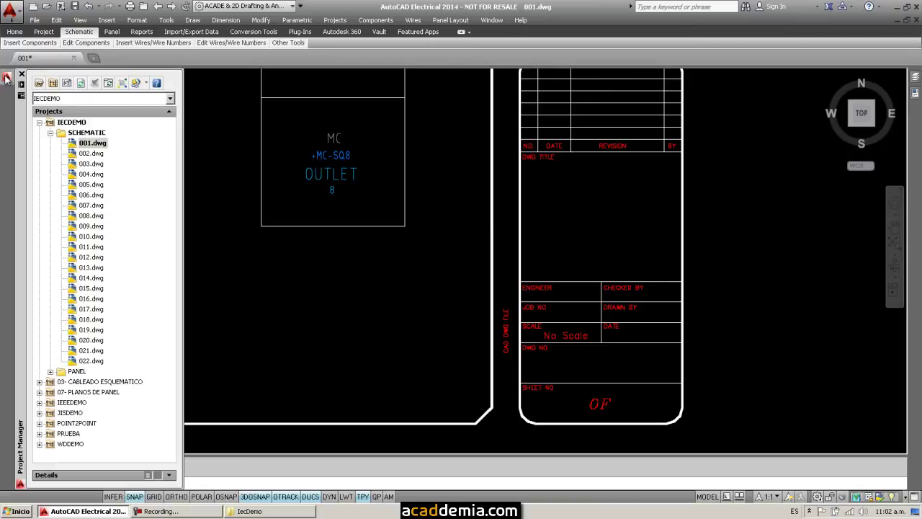
pyautogui.rightClick(83, 126)
pyautogui.click(124, 185)
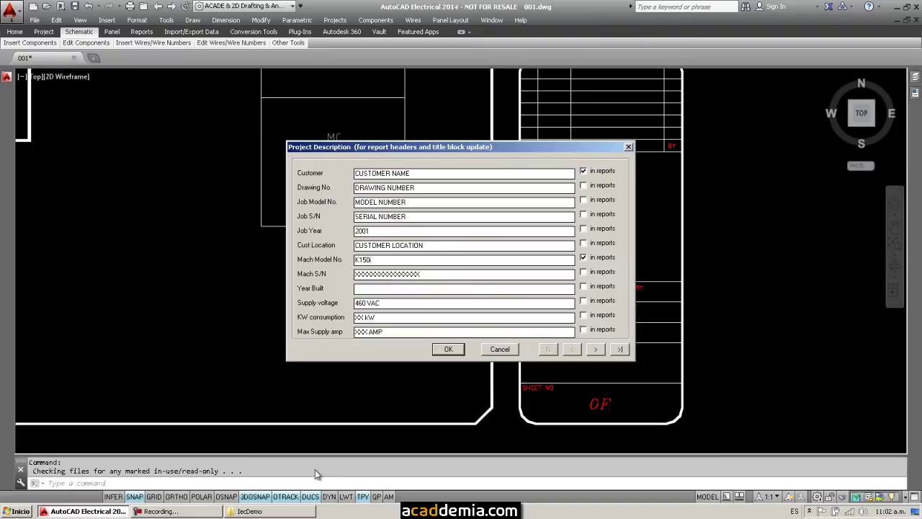
pyautogui.moveTo(454, 148); pyautogui.dragTo(274, 110)
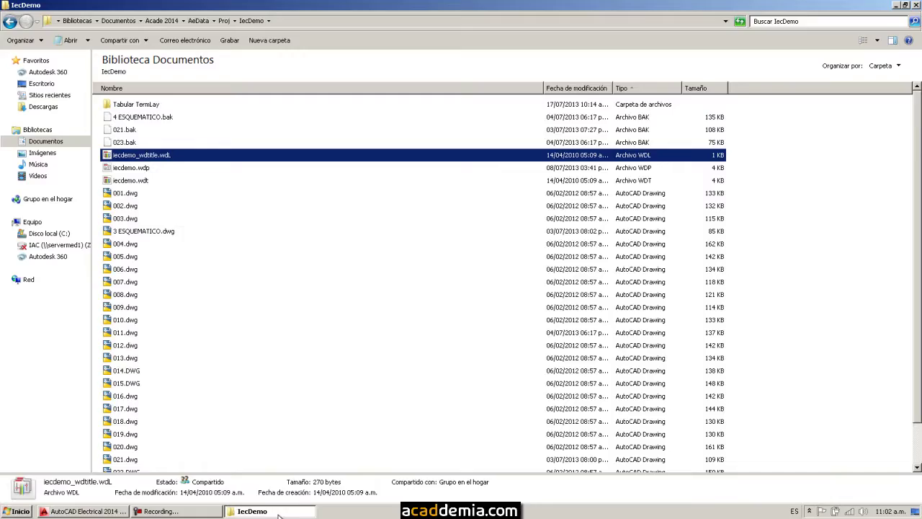
pyautogui.click(281, 512)
# Step: Browse Documentos > Acade 2014 > AeData > Proj > IecDemo and open iecdemo_wdtitle.wdl in Notepad
pyautogui.click(339, 257)
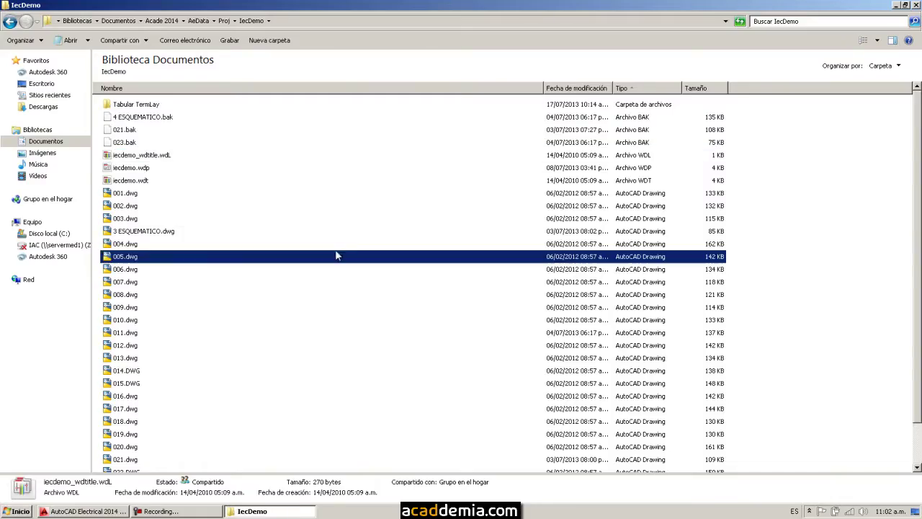
pyautogui.click(56, 142)
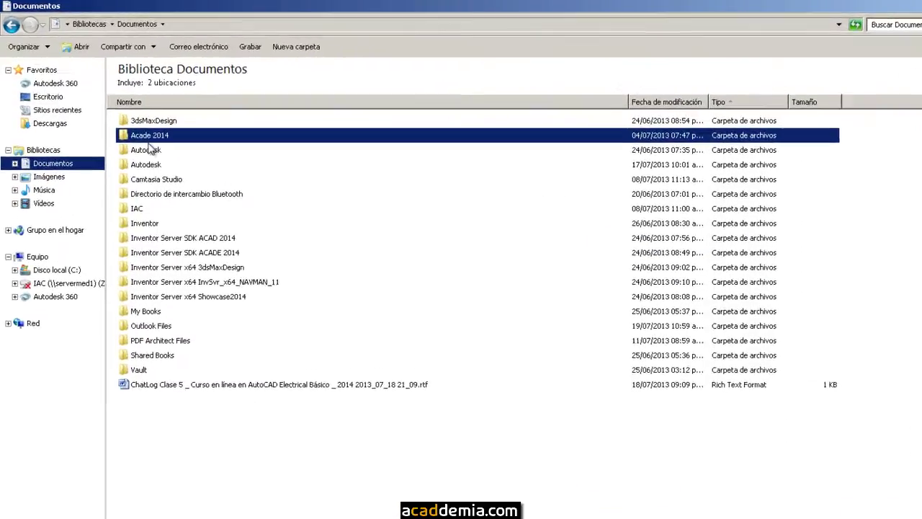
pyautogui.doubleClick(171, 119)
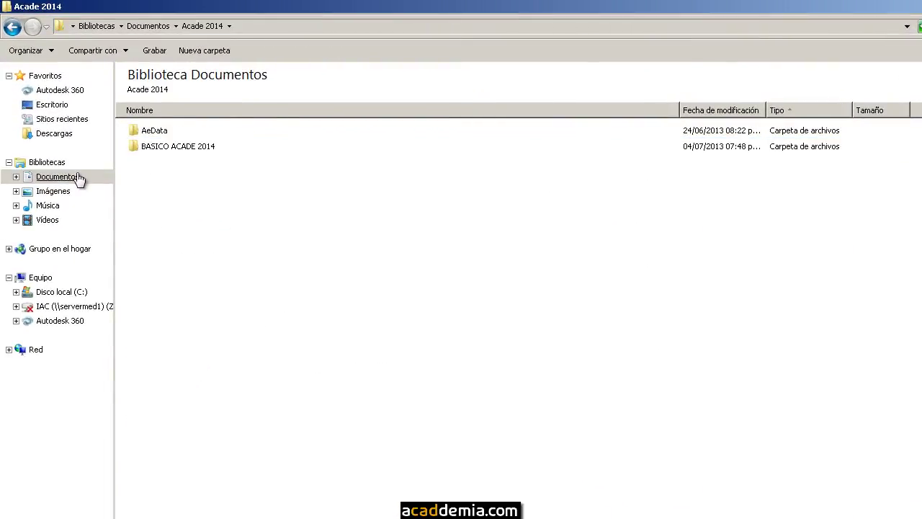
pyautogui.doubleClick(159, 133)
pyautogui.doubleClick(148, 147)
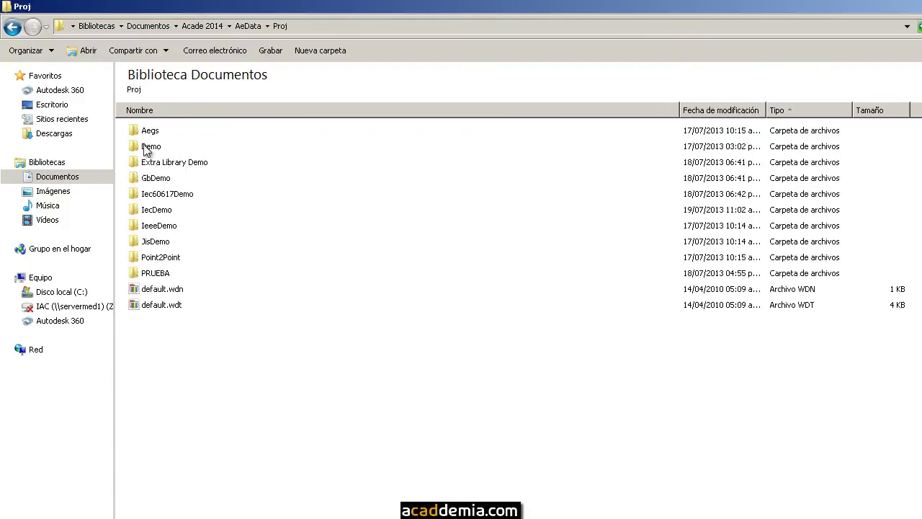
pyautogui.doubleClick(157, 210)
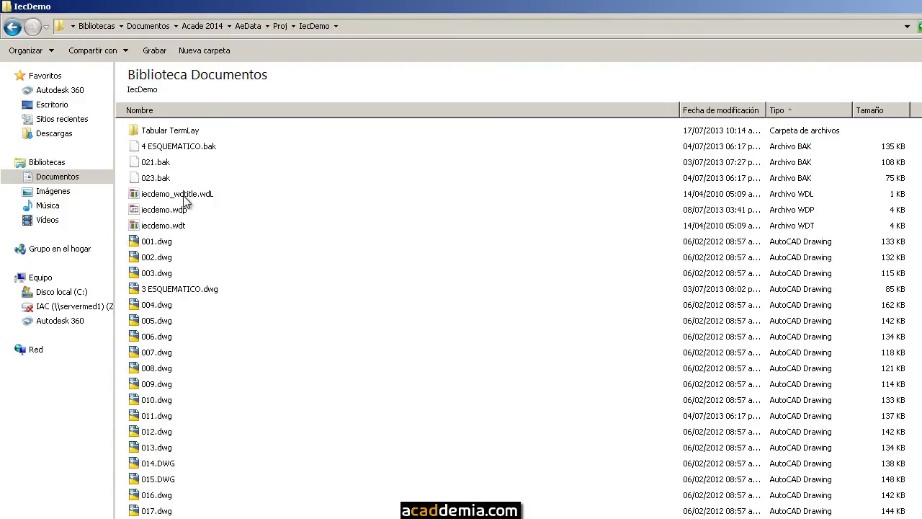
pyautogui.click(185, 197)
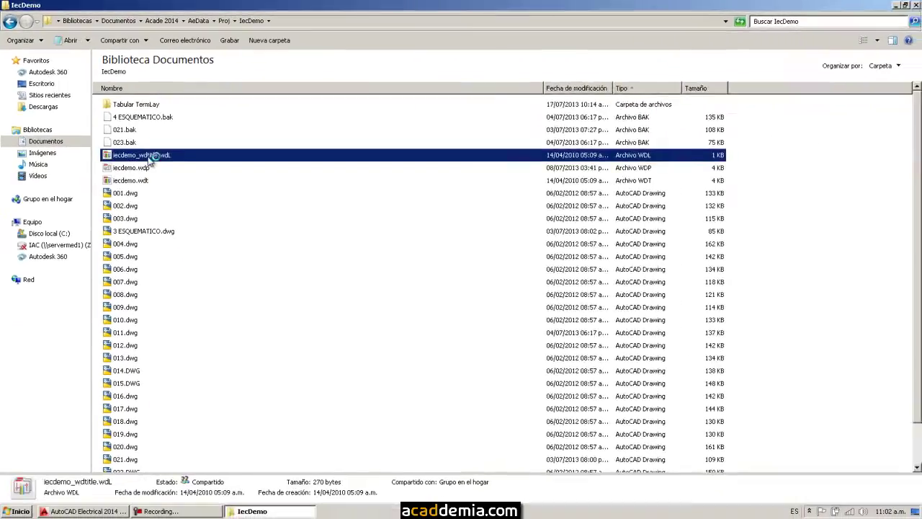
pyautogui.doubleClick(149, 160)
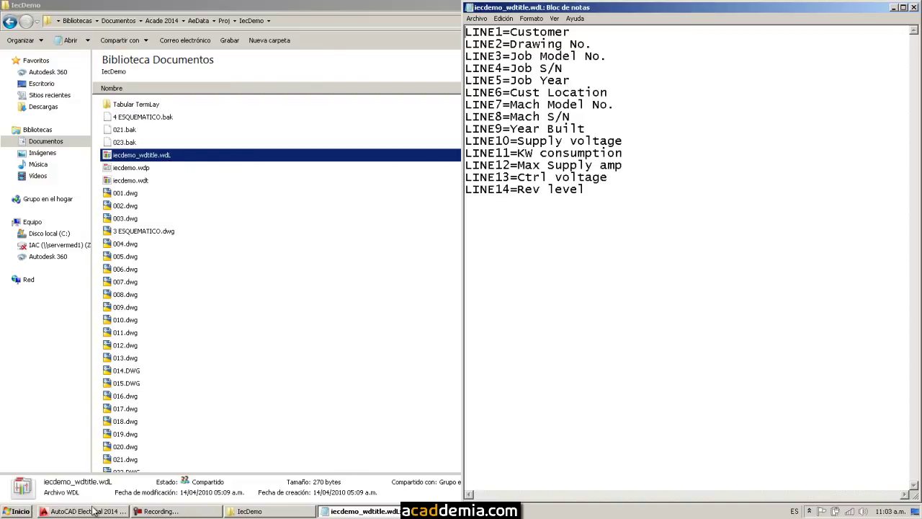
# Step: Tile Notepad beside the Descriptions dialog and compare LINE labels with both pages of fields
pyautogui.rightClick(530, 513)
pyautogui.click(578, 456)
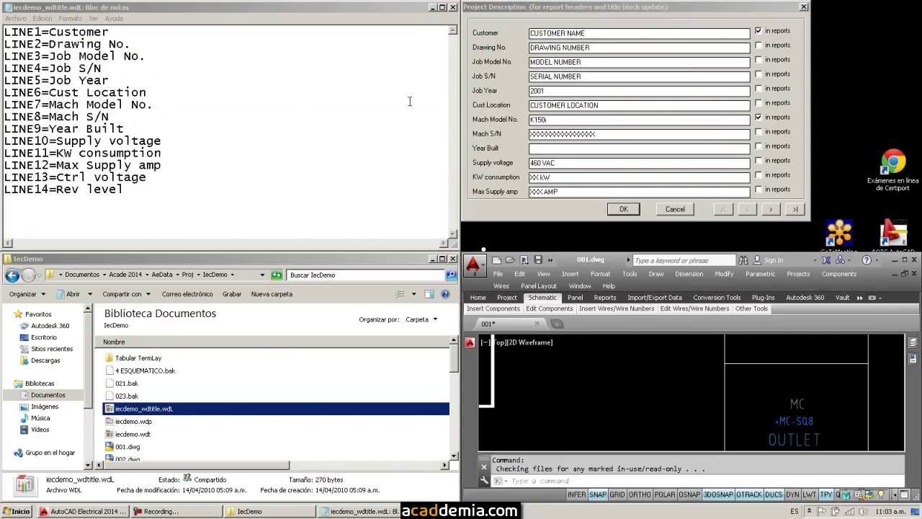
pyautogui.click(432, 259)
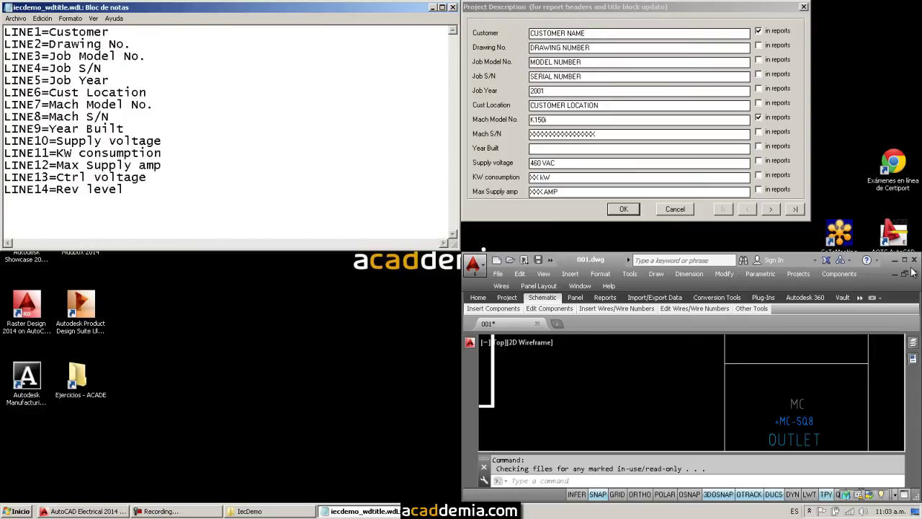
pyautogui.click(897, 265)
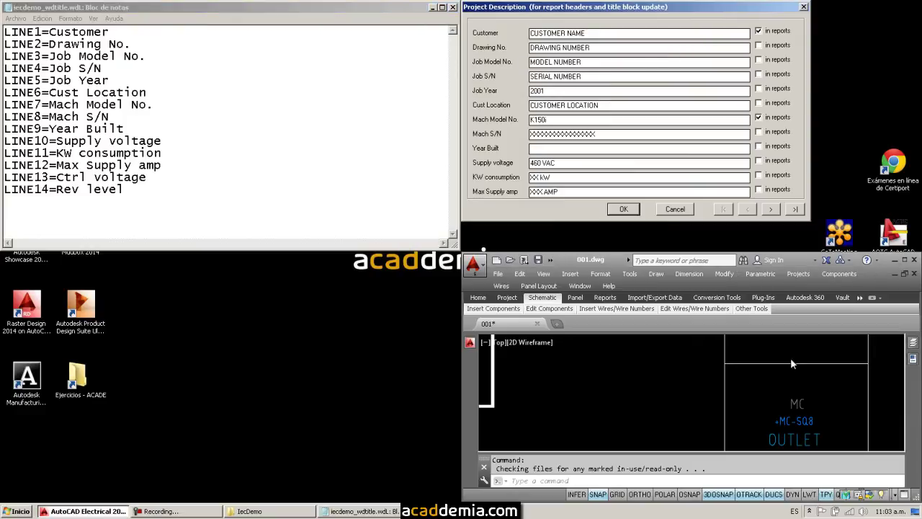
pyautogui.click(369, 130)
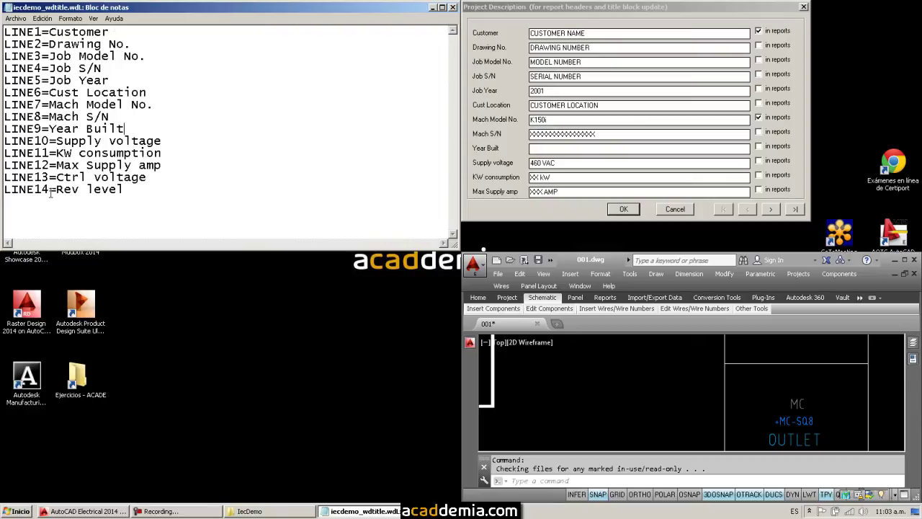
pyautogui.click(771, 209)
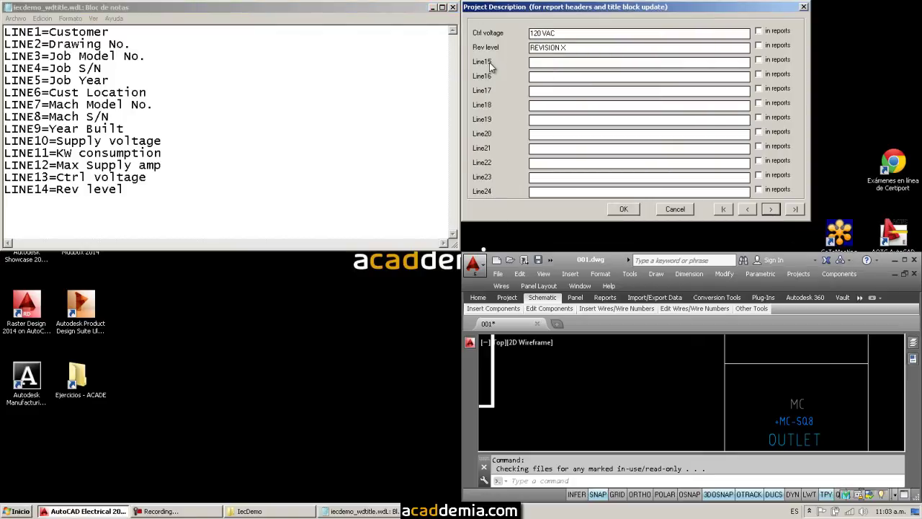
pyautogui.click(67, 205)
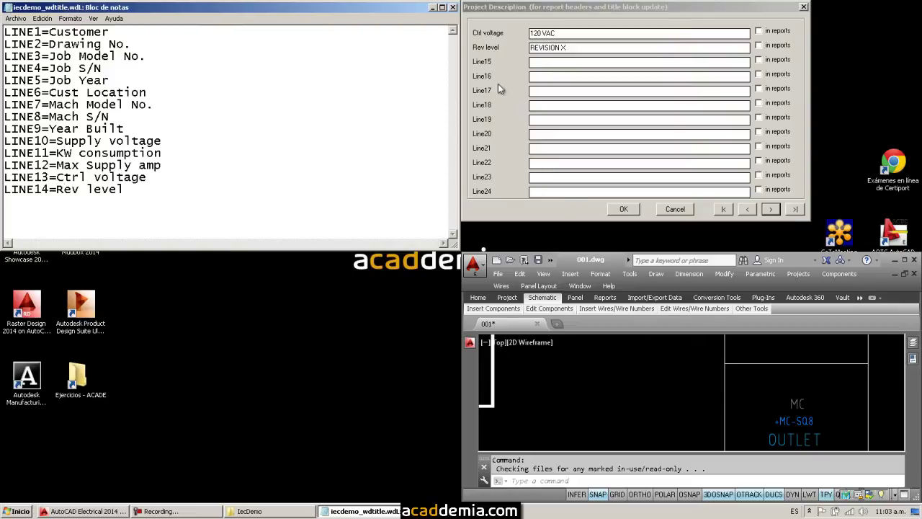
# Step: Minimize Notepad, cancel the Descriptions dialog, and maximize AutoCAD Electrical
pyautogui.click(432, 8)
pyautogui.click(677, 209)
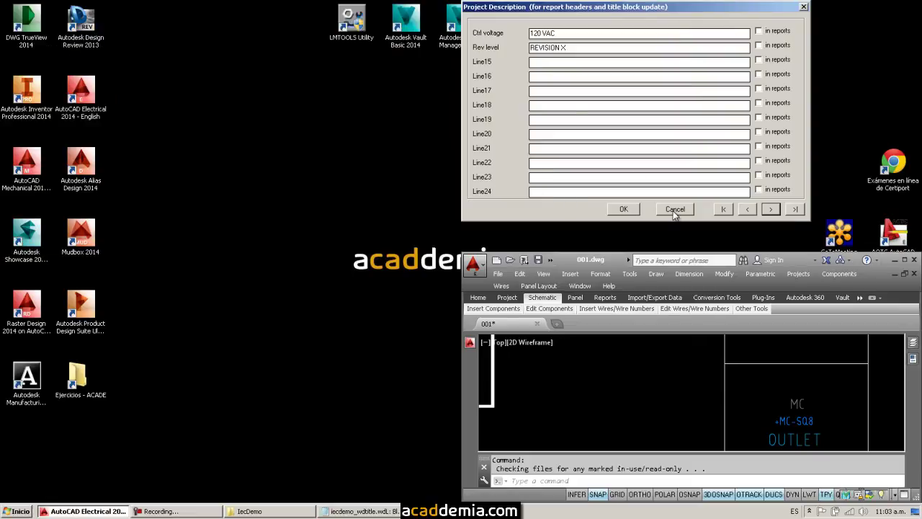
pyautogui.click(904, 260)
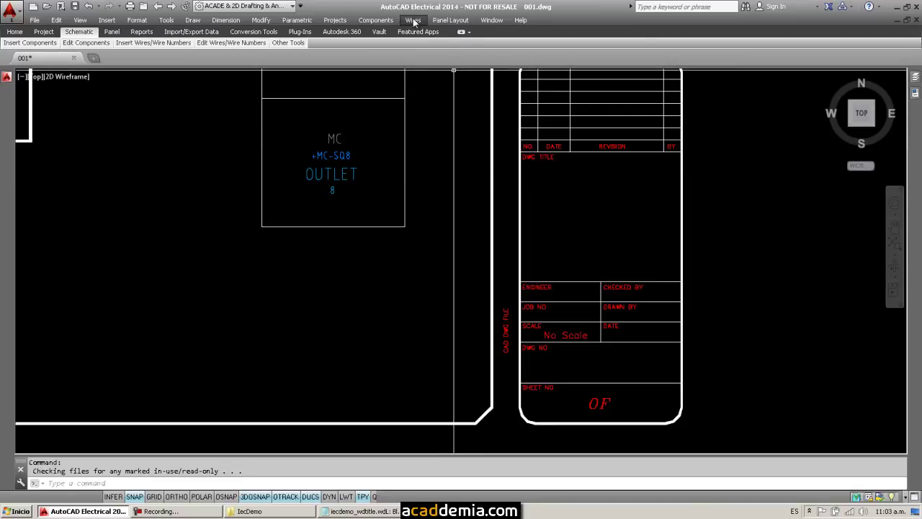
# Step: Set Title Block Setup to use the project-specific <Project> .WDT mapping file
pyautogui.click(335, 19)
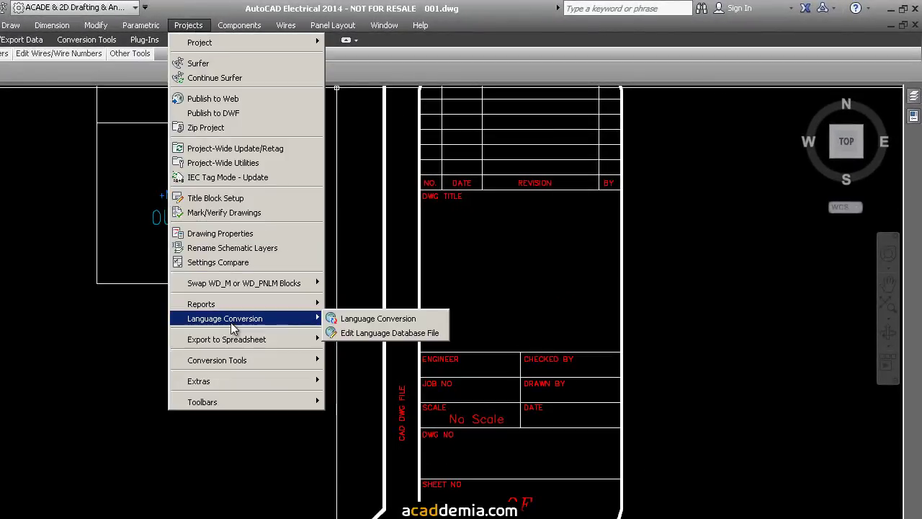
pyautogui.click(240, 205)
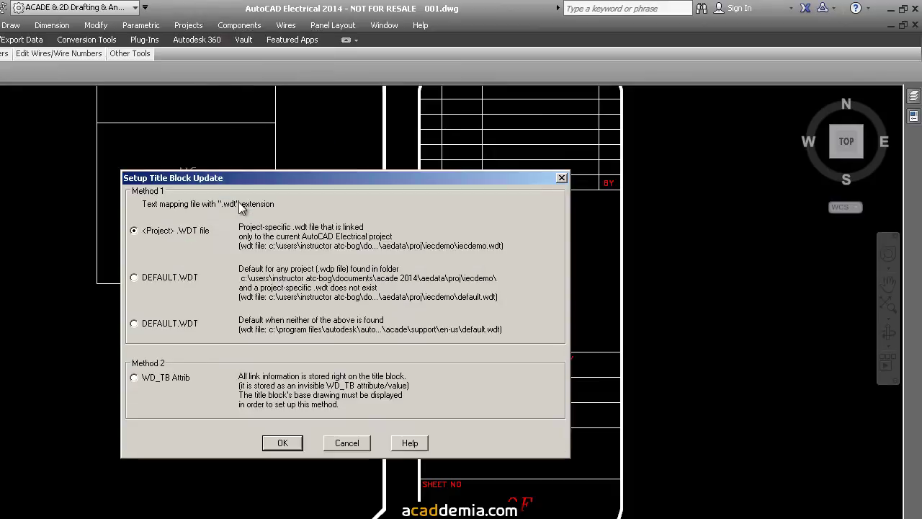
pyautogui.click(291, 445)
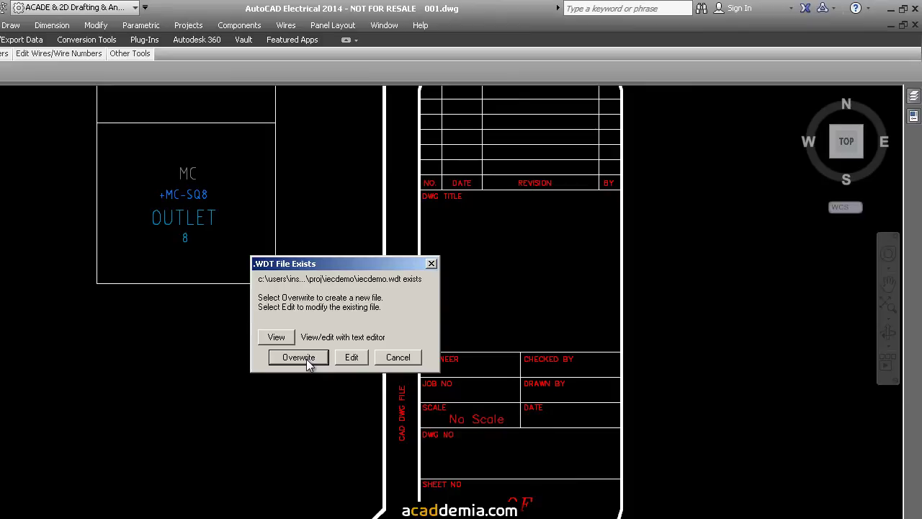
# Step: Open the existing iecdemo.wdt and scroll to its BLOCK/LINE attribute mapping list
pyautogui.click(277, 338)
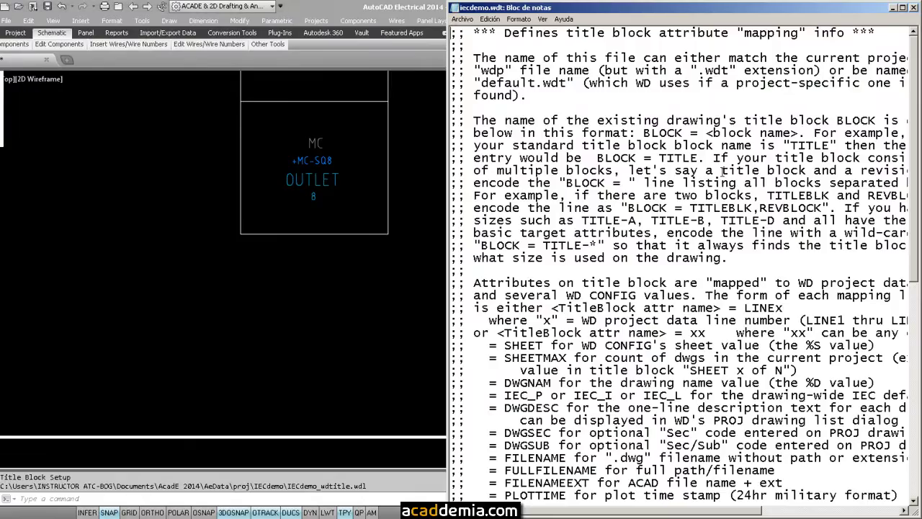
pyautogui.scroll(-11, 723, 171)
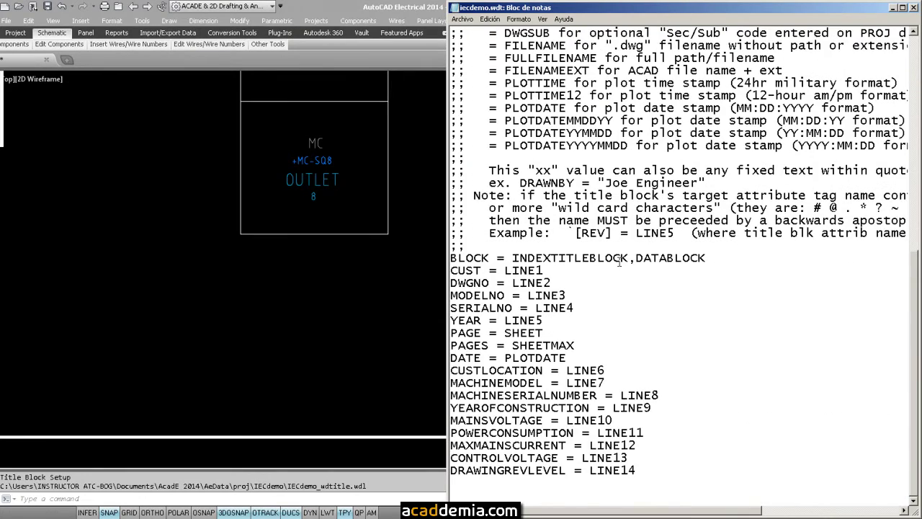
pyautogui.scroll(11, 583, 262)
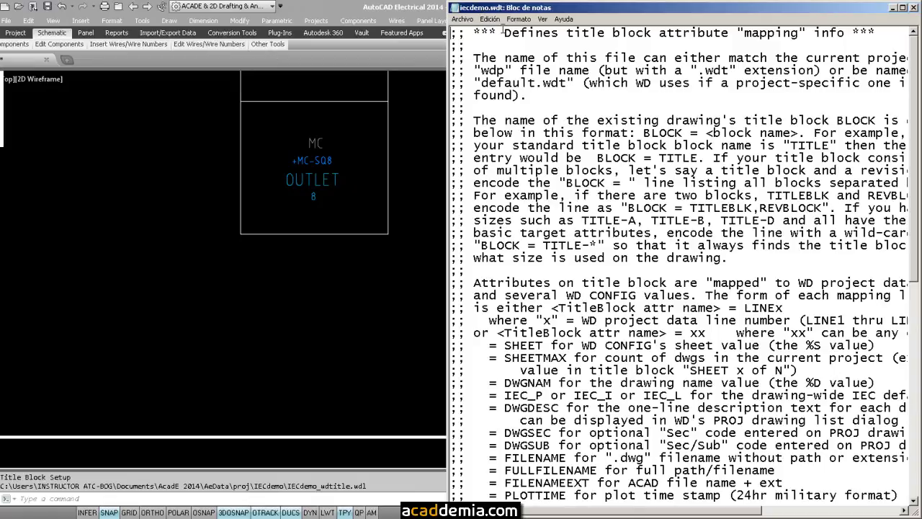
pyautogui.scroll(-11, 536, 102)
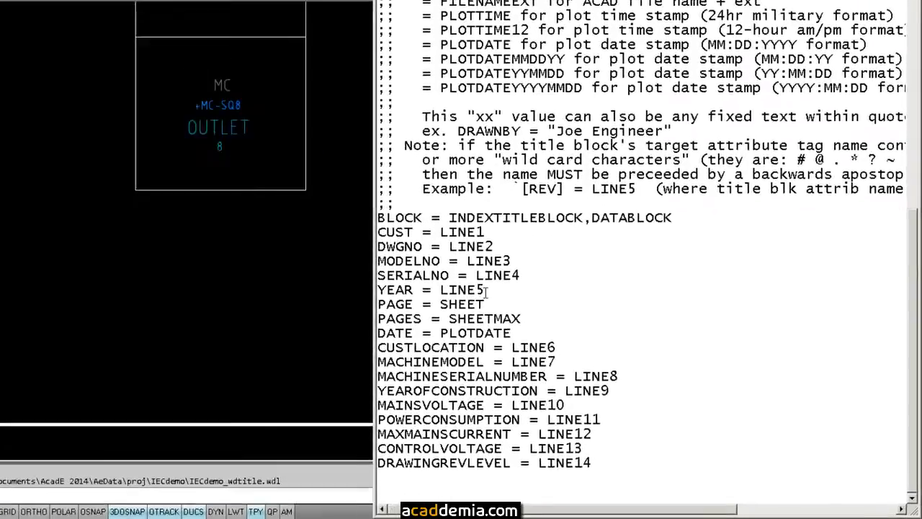
# Step: Highlight the SERIALNO = LINE4 and YEAR through DATE mappings, then close Notepad
pyautogui.doubleClick(507, 320)
pyautogui.moveTo(502, 264); pyautogui.dragTo(455, 264)
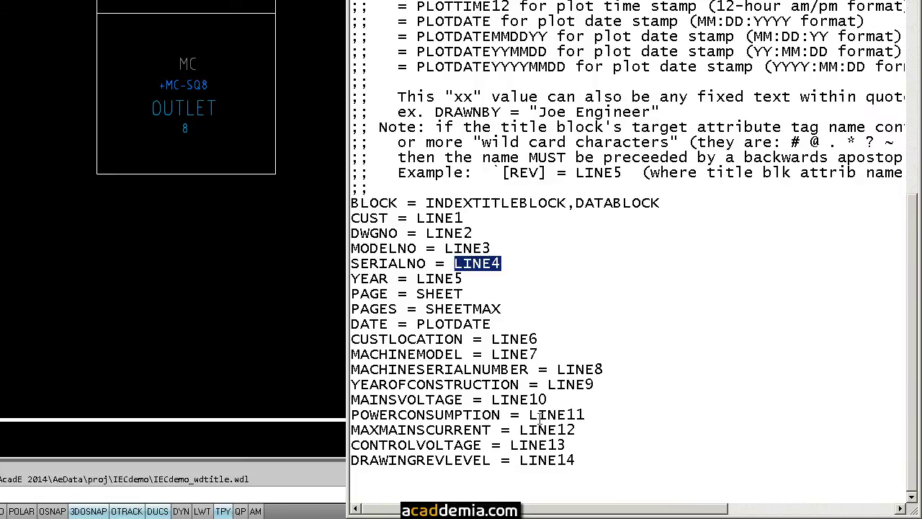
pyautogui.moveTo(494, 324); pyautogui.dragTo(418, 271)
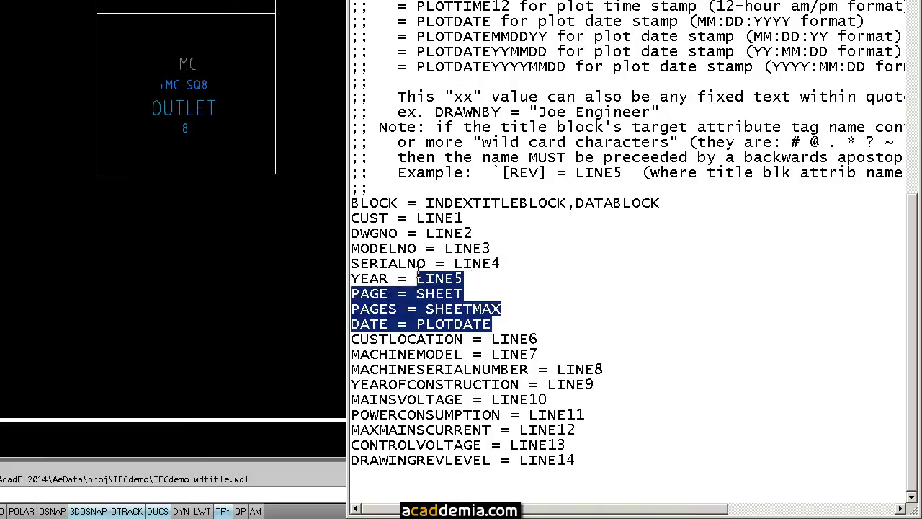
pyautogui.click(484, 279)
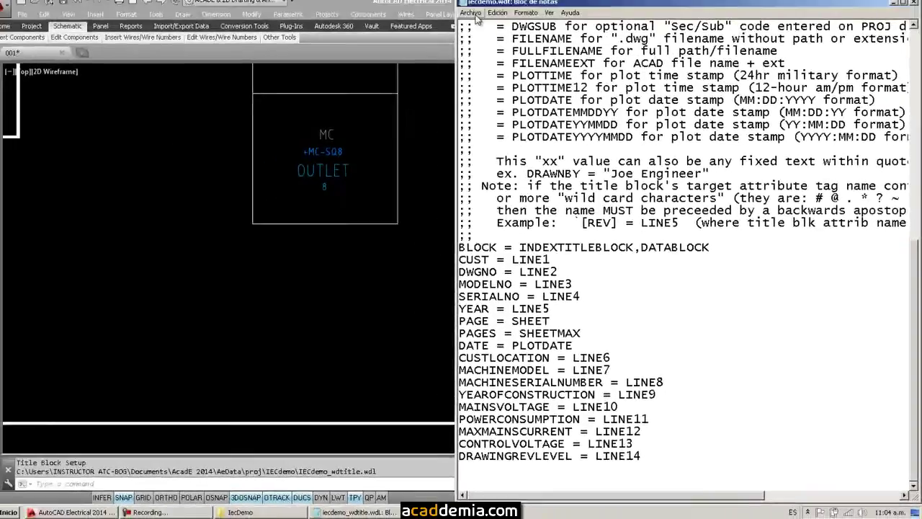
pyautogui.click(477, 18)
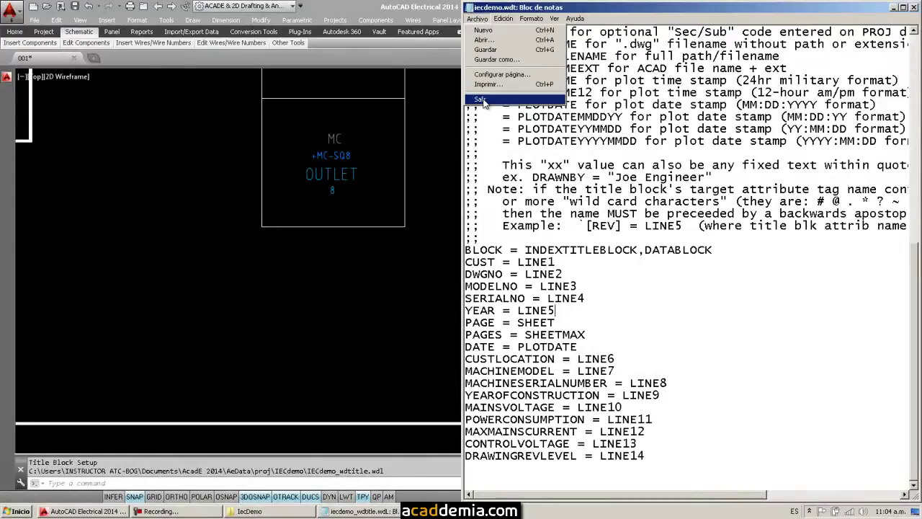
pyautogui.hotkey('alt', 'Tab')
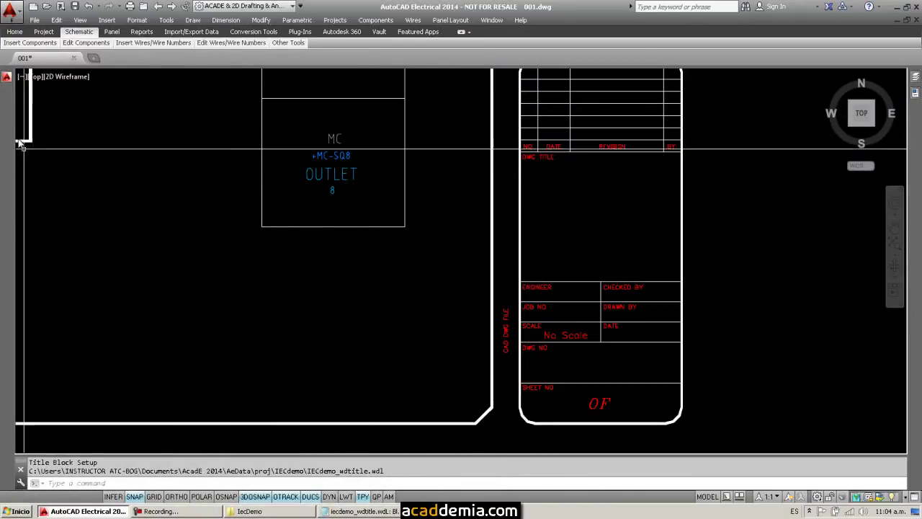
# Step: Launch Title Block Update for the IECDEMO project from Project Manager
pyautogui.moveTo(11, 75)
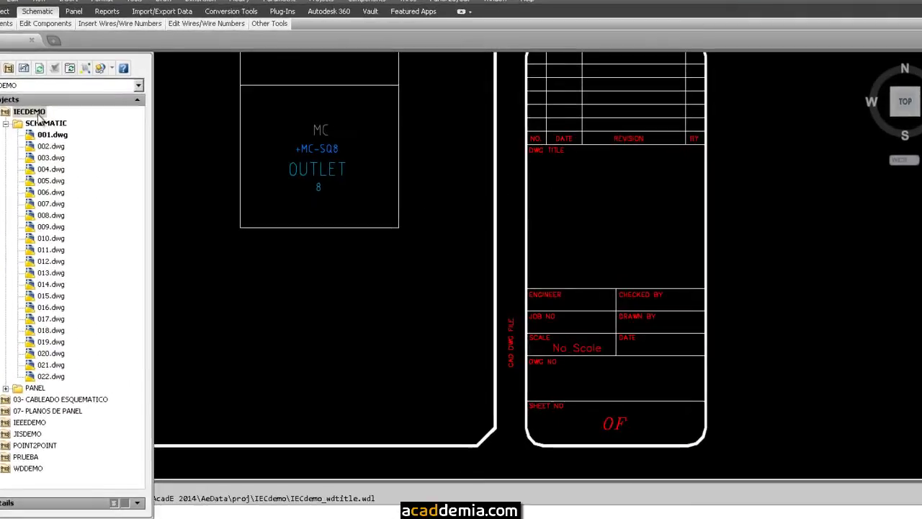
pyautogui.rightClick(78, 123)
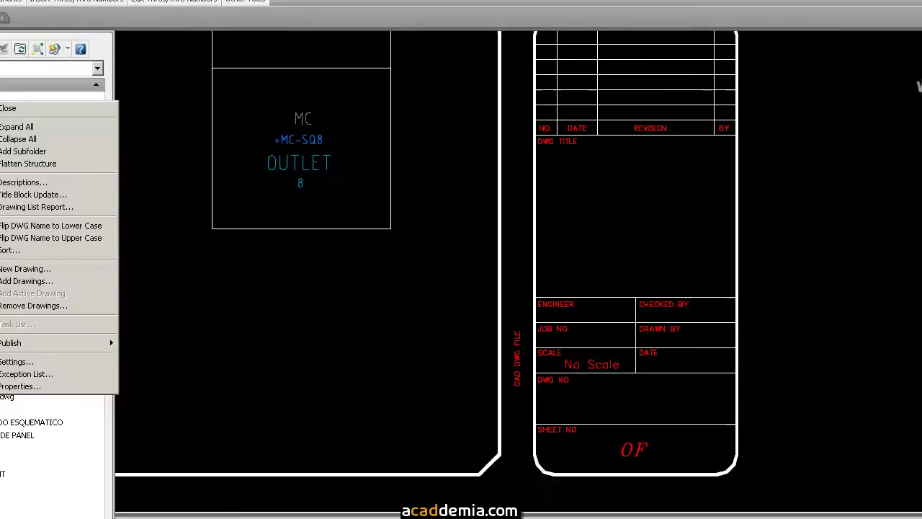
pyautogui.click(29, 196)
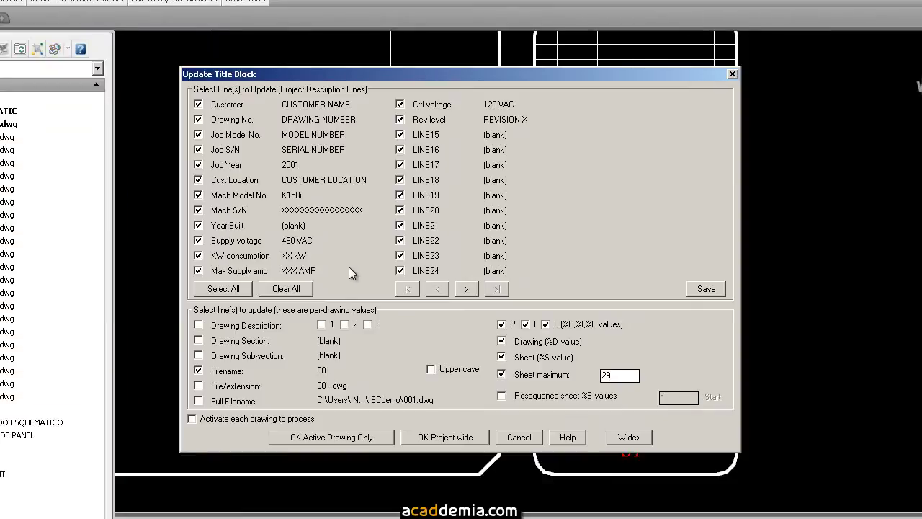
pyautogui.moveTo(330, 74); pyautogui.dragTo(312, 68)
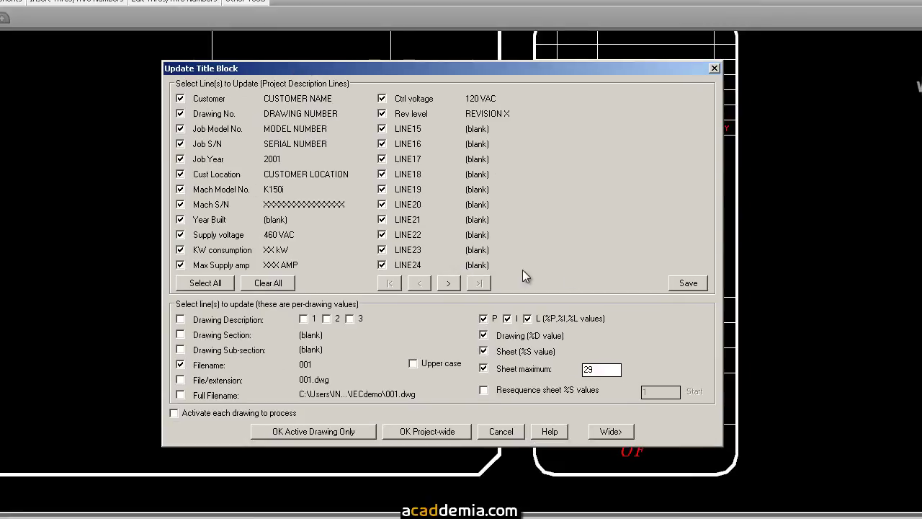
# Step: Save the checked description lines as defaults and update 001.dwg's title block
pyautogui.click(686, 283)
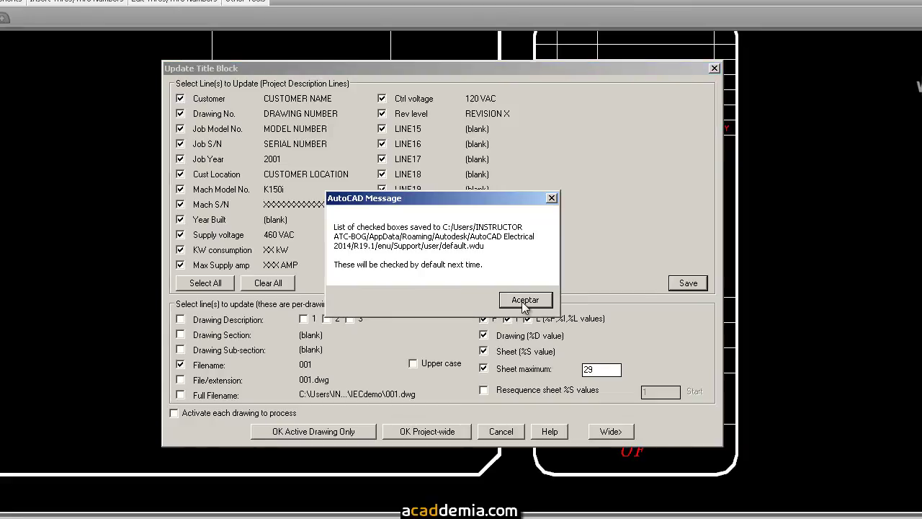
pyautogui.click(523, 301)
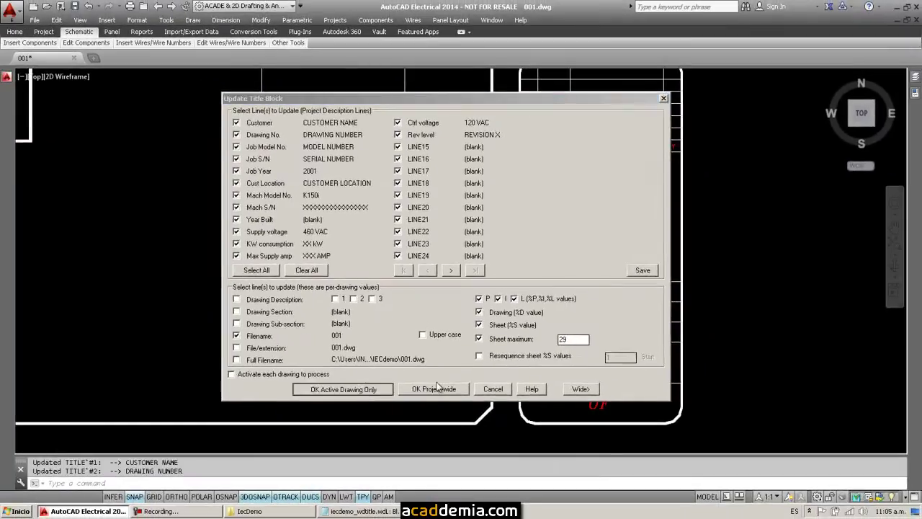
pyautogui.click(436, 387)
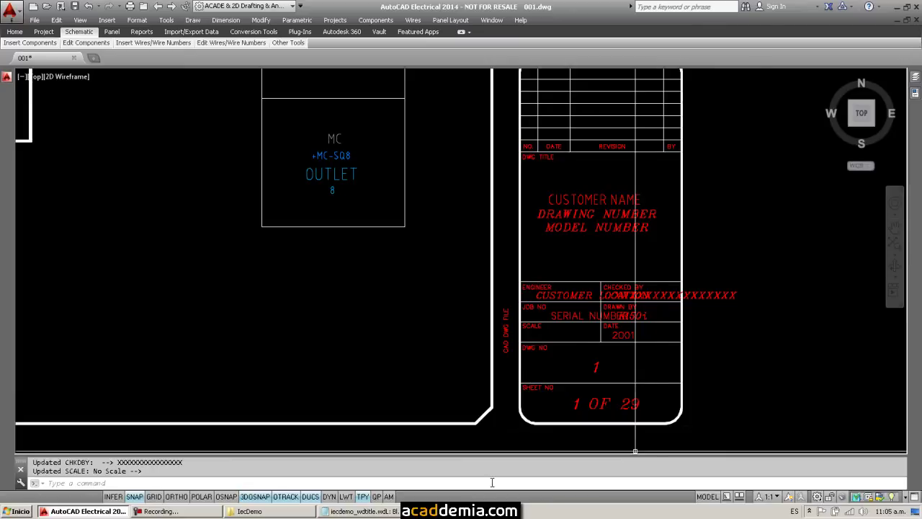
# Step: Close the iecdemo_wdtitle.wdl Notepad window and minimize the IecDemo folder window
pyautogui.rightClick(344, 512)
pyautogui.click(335, 496)
pyautogui.click(253, 511)
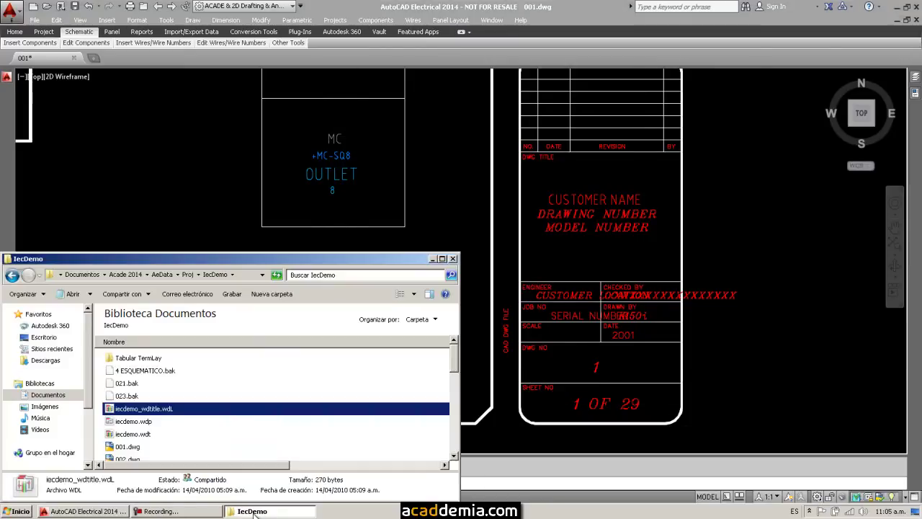
pyautogui.click(434, 259)
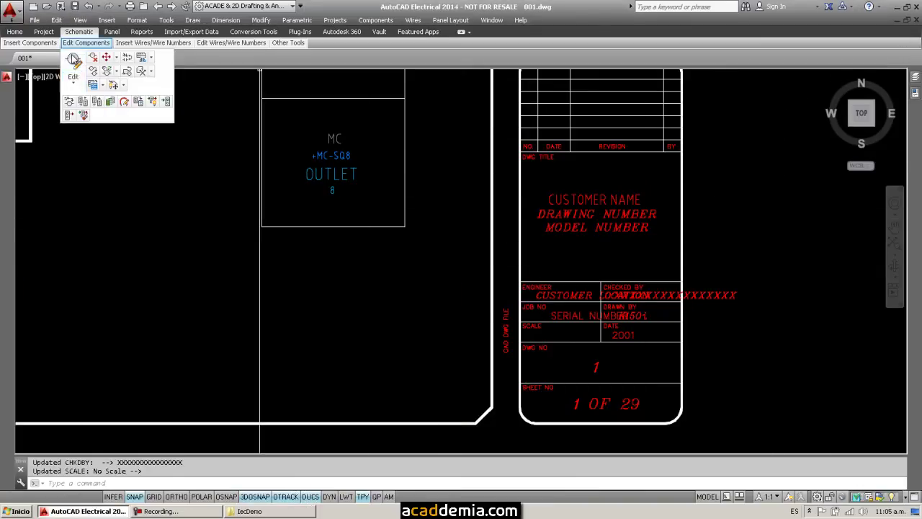
# Step: Close drawing 001.dwg without saving the title block changes
pyautogui.click(65, 159)
pyautogui.click(75, 57)
pyautogui.click(456, 280)
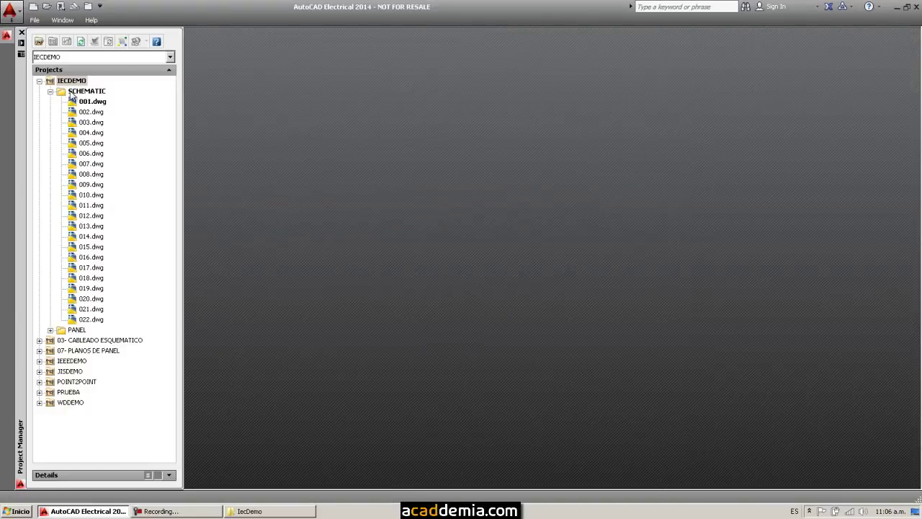
# Step: Open drawing 001.dwg, zoom to its extents, and close it without saving
pyautogui.rightClick(86, 105)
pyautogui.click(116, 106)
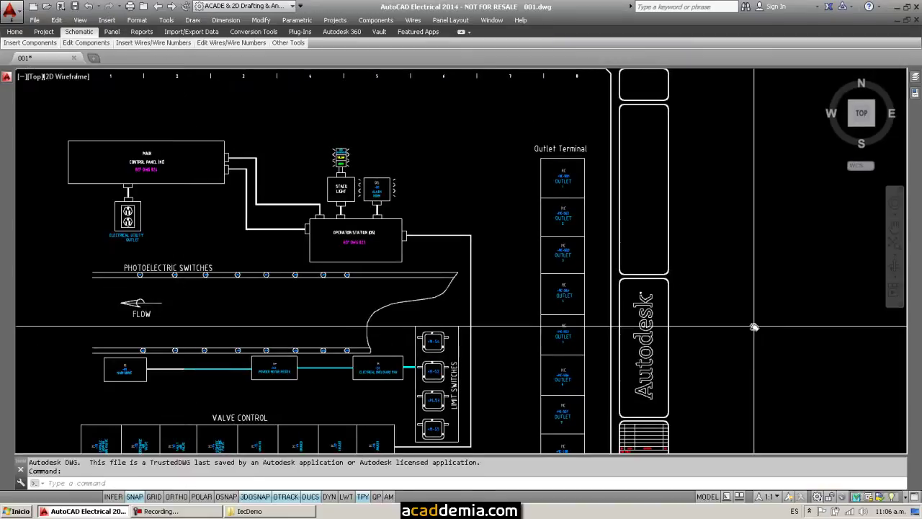
pyautogui.middleClick(753, 328)
pyautogui.middleClick(754, 328)
pyautogui.scroll(4, 757, 397)
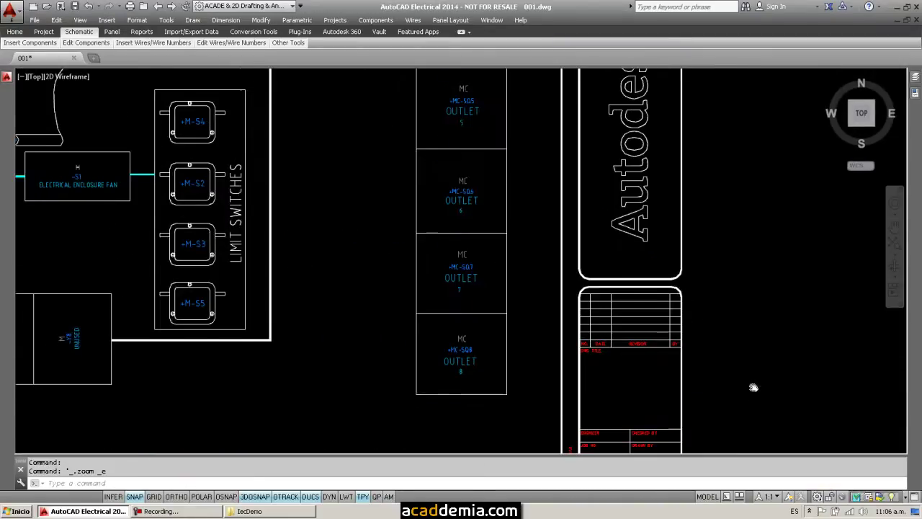
pyautogui.scroll(2, 632, 331)
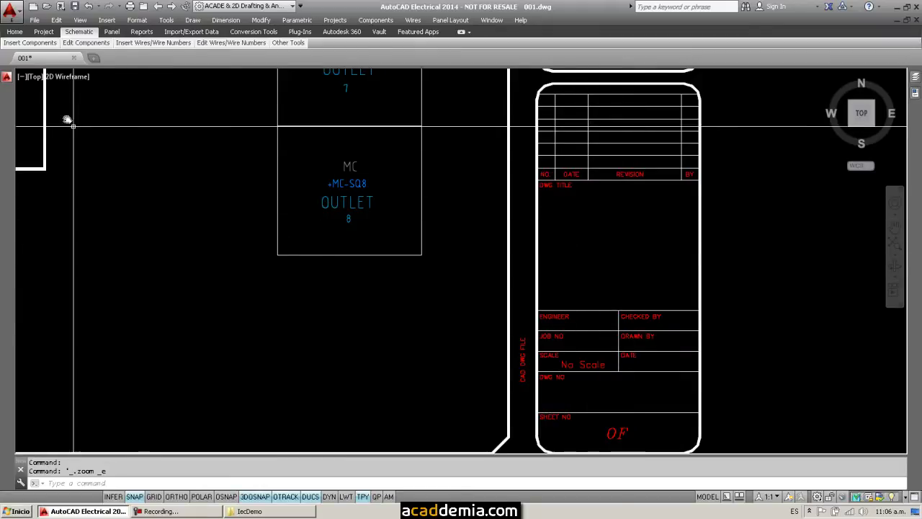
pyautogui.click(73, 57)
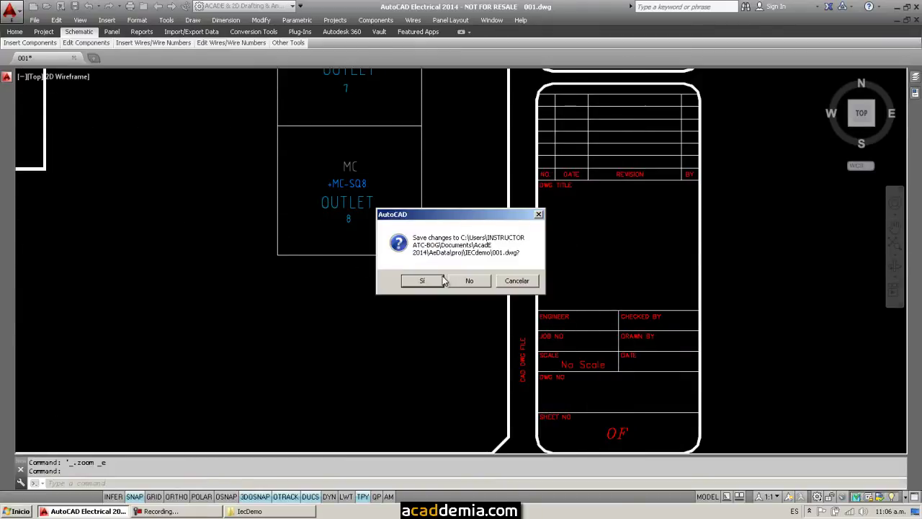
pyautogui.click(469, 281)
# Step: Expand the whole IECDEMO project tree and reopen drawing 001.dwg
pyautogui.moveTo(8, 36)
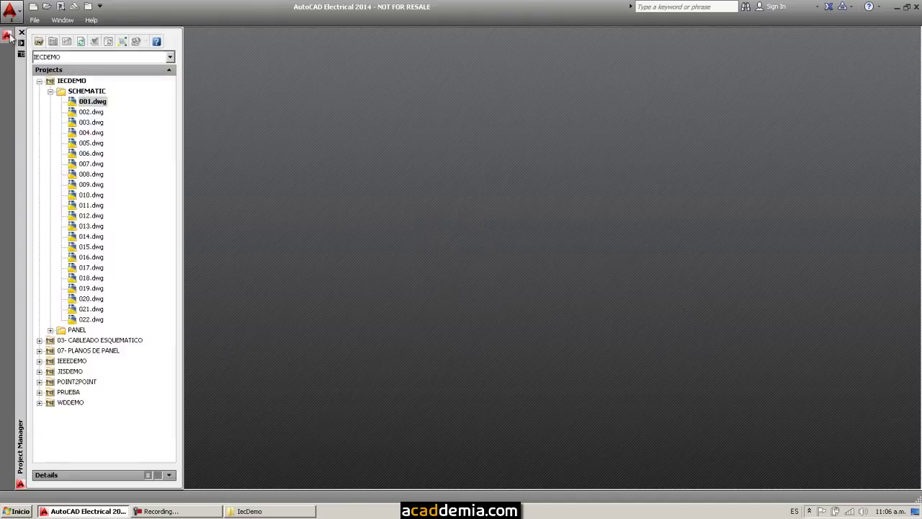
pyautogui.click(40, 82)
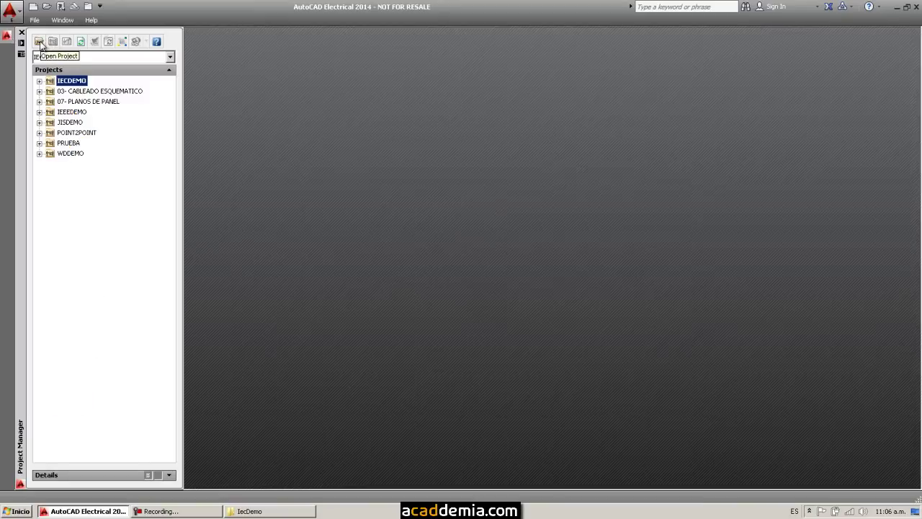
pyautogui.rightClick(68, 85)
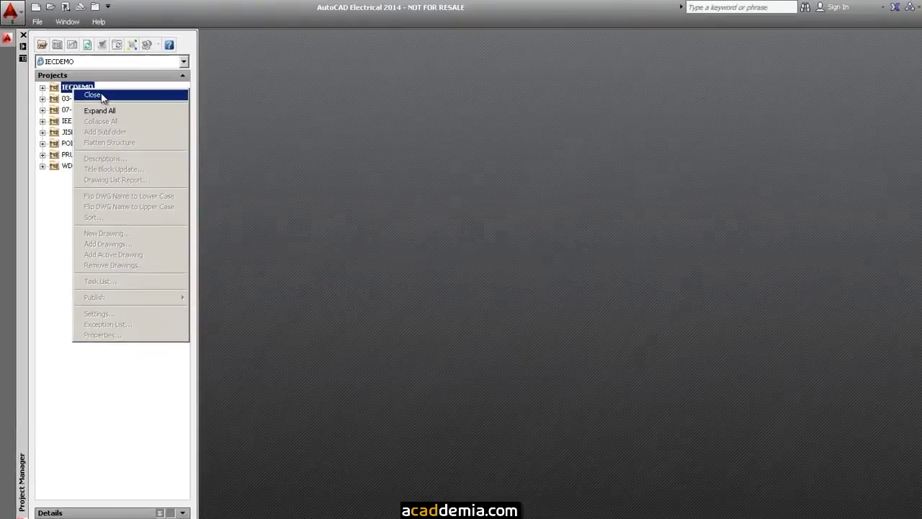
pyautogui.click(59, 165)
pyautogui.rightClick(85, 106)
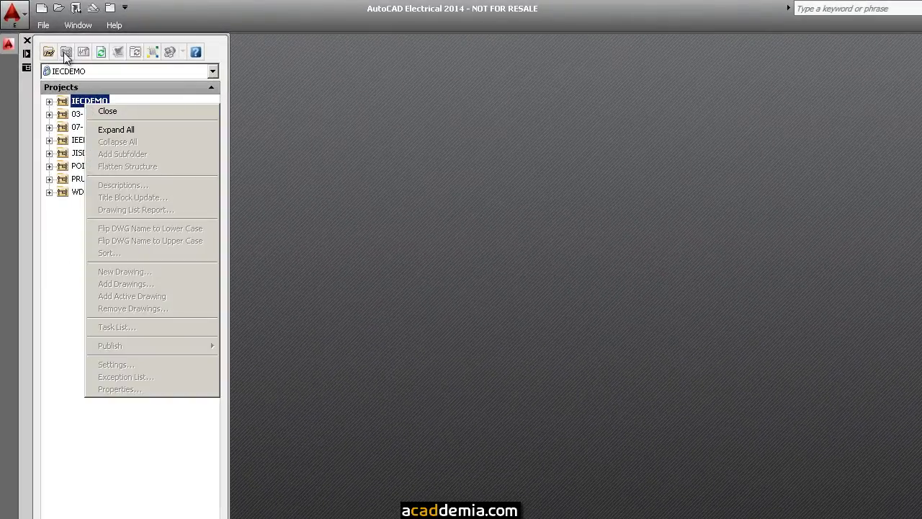
pyautogui.click(68, 58)
pyautogui.rightClick(94, 104)
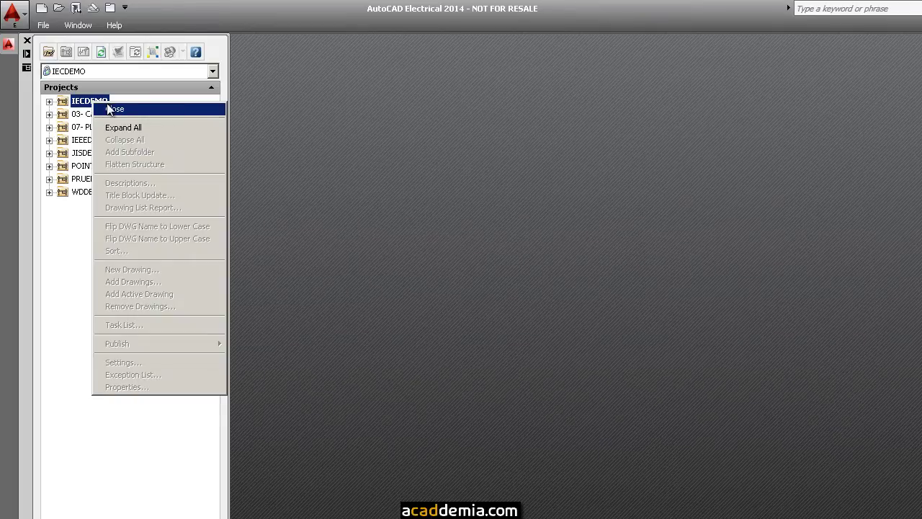
pyautogui.click(93, 121)
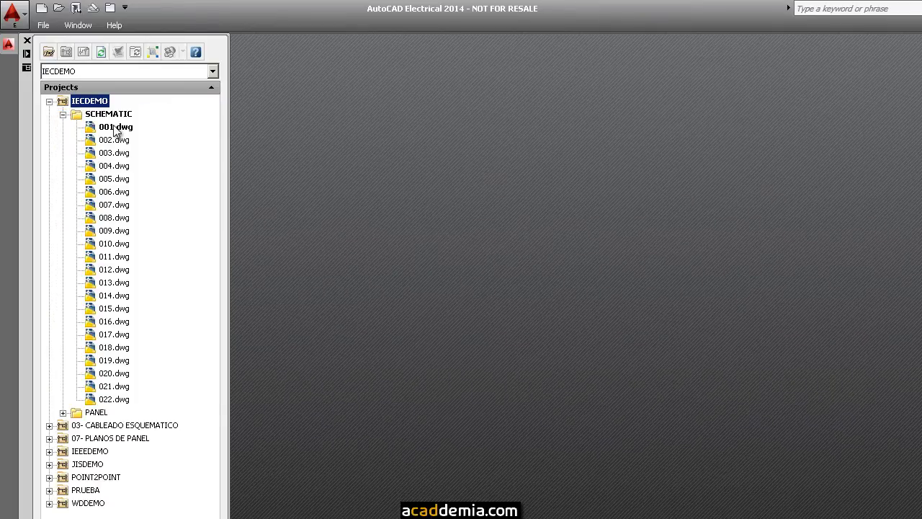
pyautogui.click(114, 128)
pyautogui.rightClick(117, 129)
pyautogui.click(140, 137)
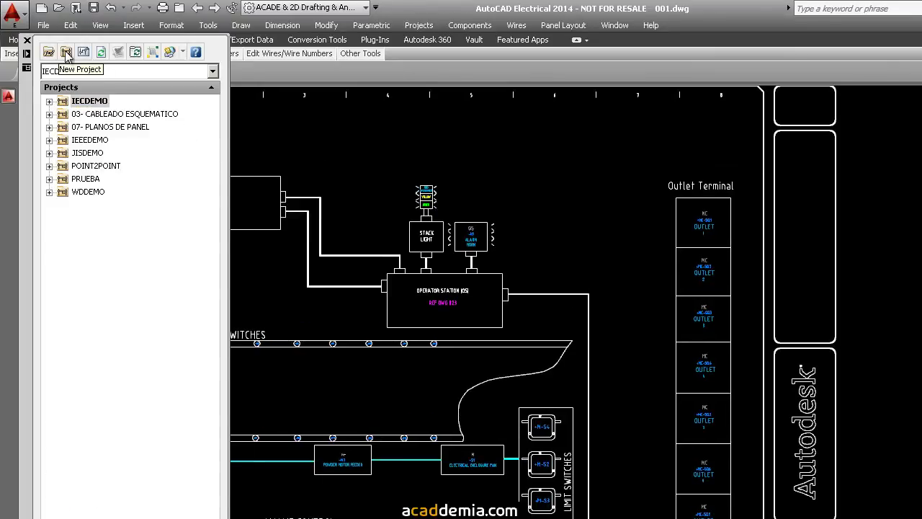
# Step: Name the new project MAPEO, leaving its description lines unchanged
pyautogui.click(66, 52)
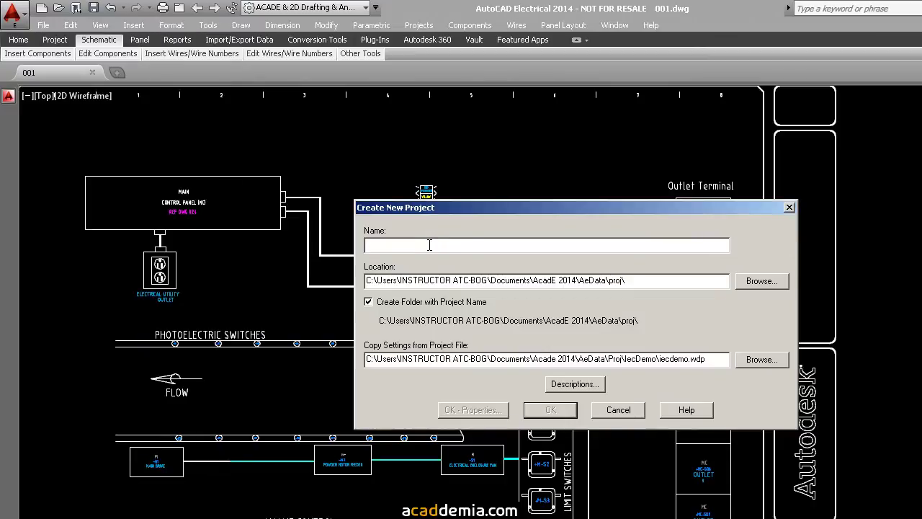
pyautogui.write('MAPEO')
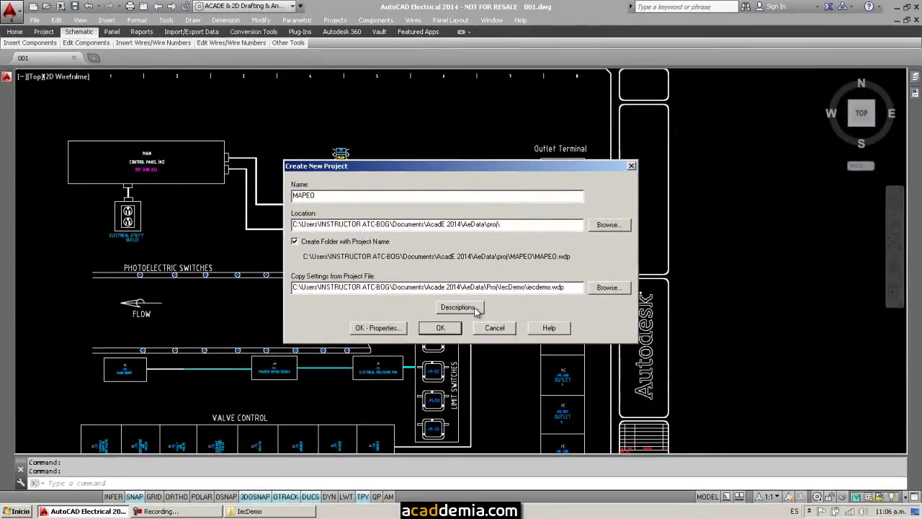
pyautogui.click(458, 308)
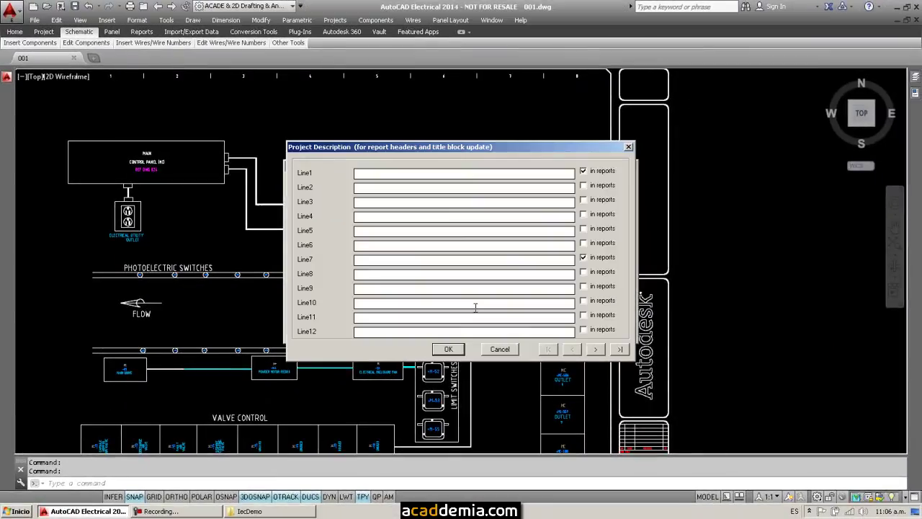
pyautogui.click(498, 350)
pyautogui.click(459, 308)
pyautogui.click(483, 352)
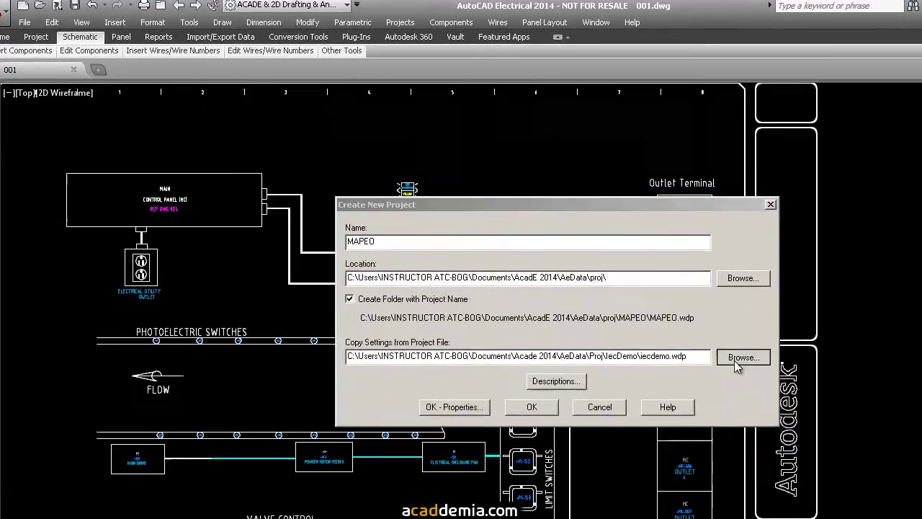
# Step: Copy the project settings from iecdemo.wdp and create the MAPEO project
pyautogui.click(742, 357)
pyautogui.click(585, 264)
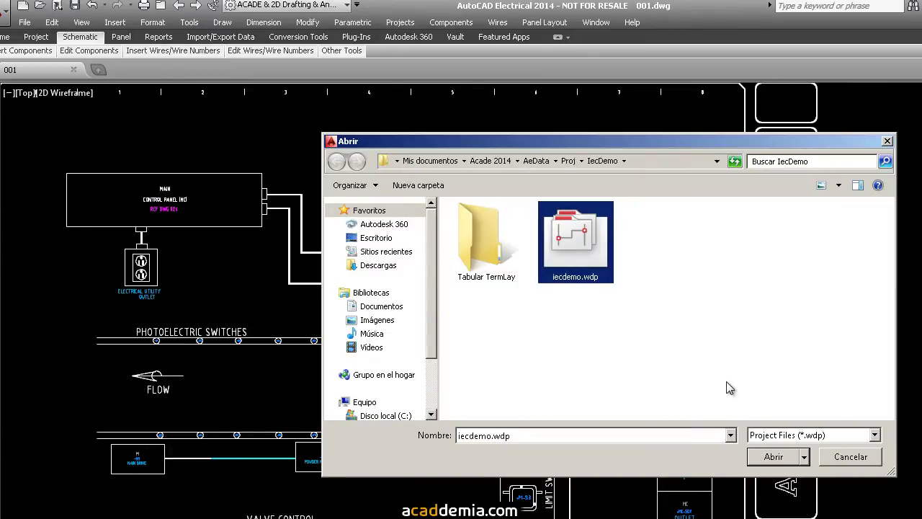
pyautogui.click(766, 458)
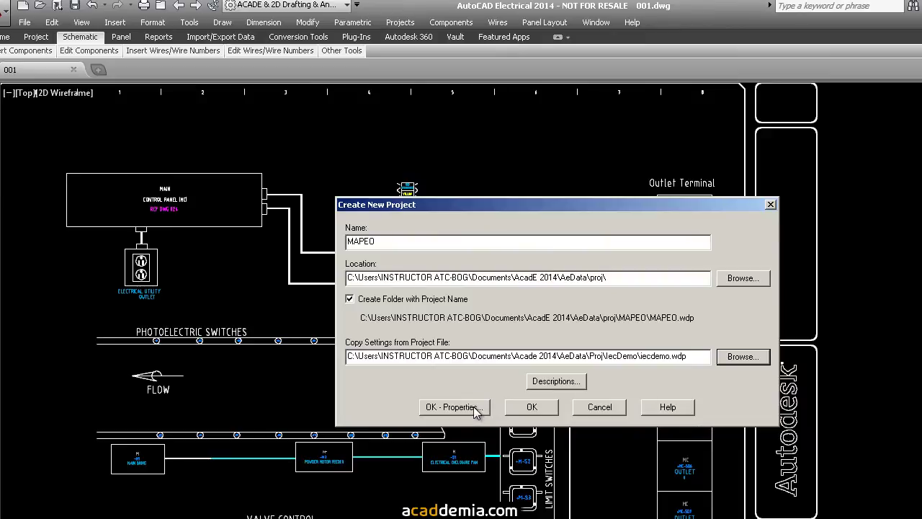
pyautogui.click(531, 408)
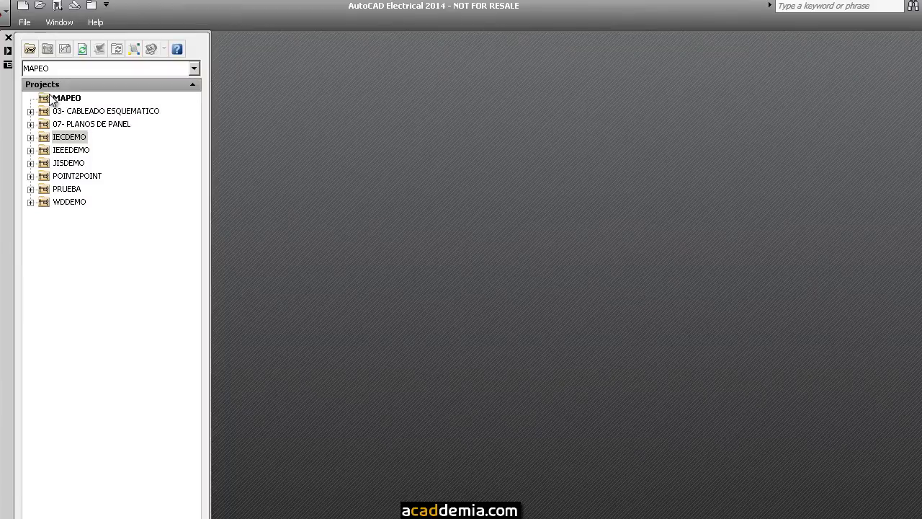
# Step: Open Mapeo.dwg from the PRUEBA folder
pyautogui.rightClick(58, 98)
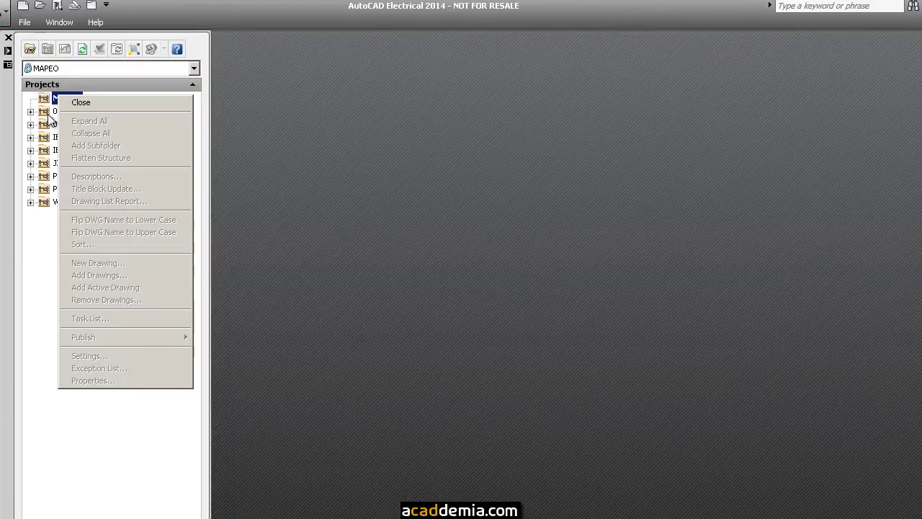
pyautogui.click(42, 8)
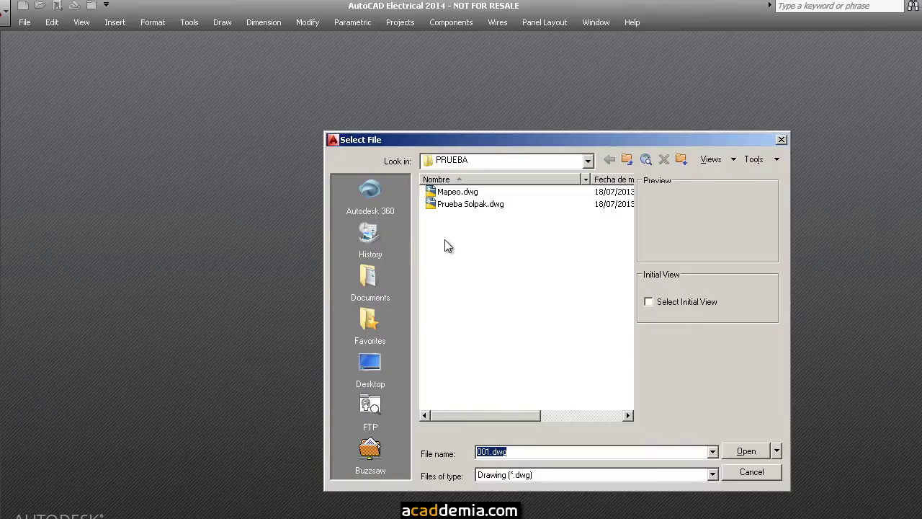
pyautogui.click(458, 192)
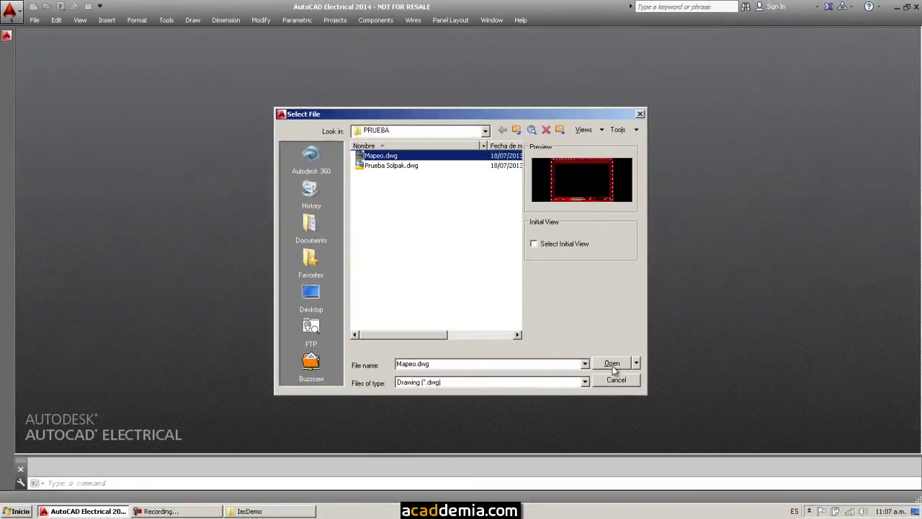
pyautogui.click(612, 363)
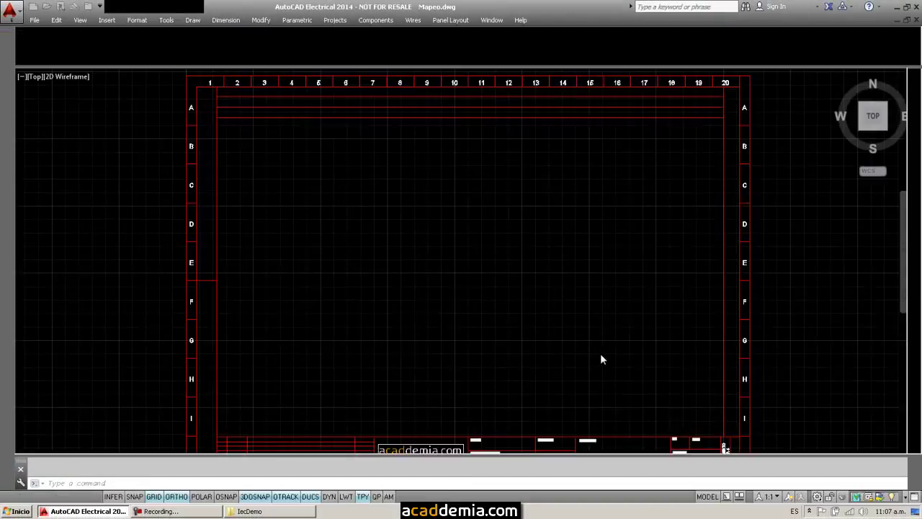
# Step: Pan to the title block and open it in the Block Editor
pyautogui.moveTo(602, 353); pyautogui.dragTo(603, 293, button='middle')
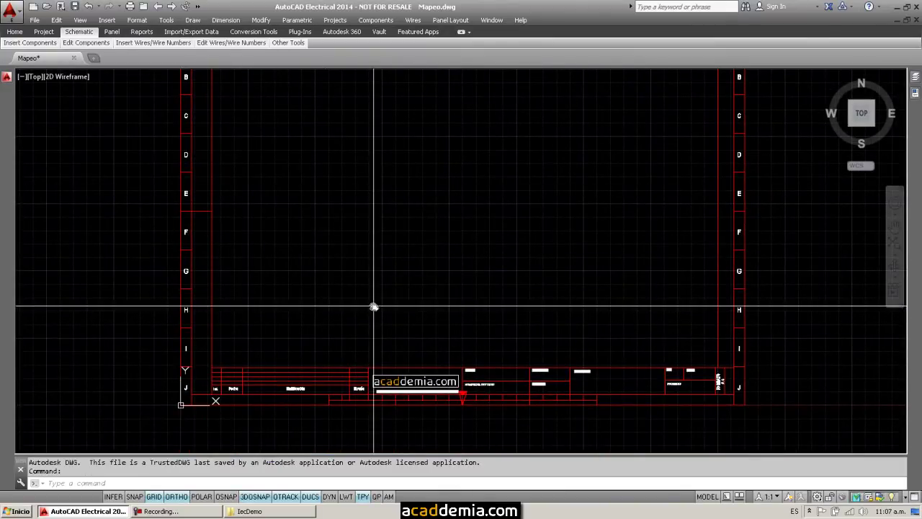
pyautogui.scroll(3, 397, 421)
pyautogui.scroll(-2, 397, 418)
pyautogui.moveTo(416, 414); pyautogui.dragTo(410, 368, button='middle')
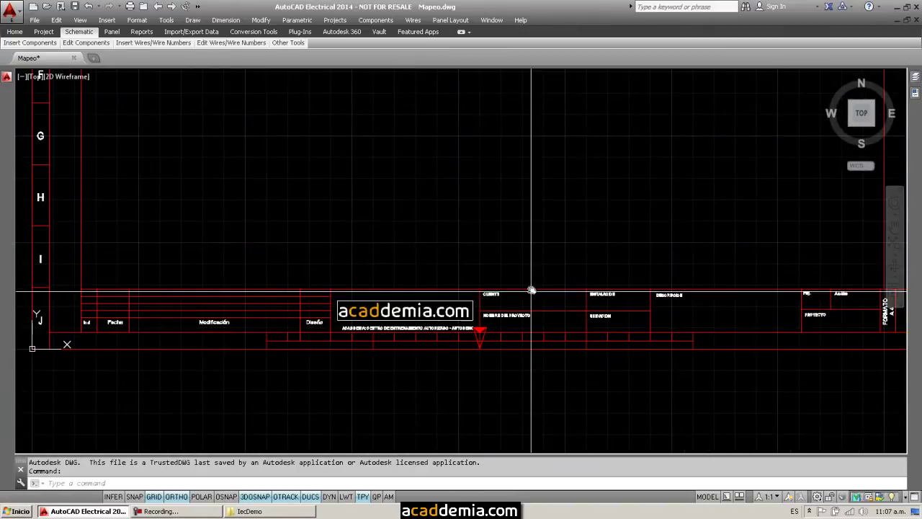
pyautogui.click(531, 290)
pyautogui.rightClick(534, 294)
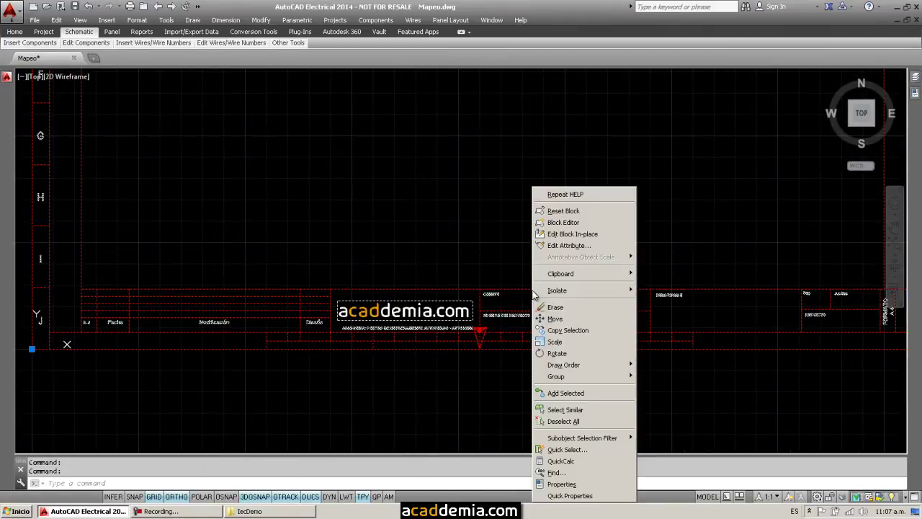
pyautogui.click(562, 223)
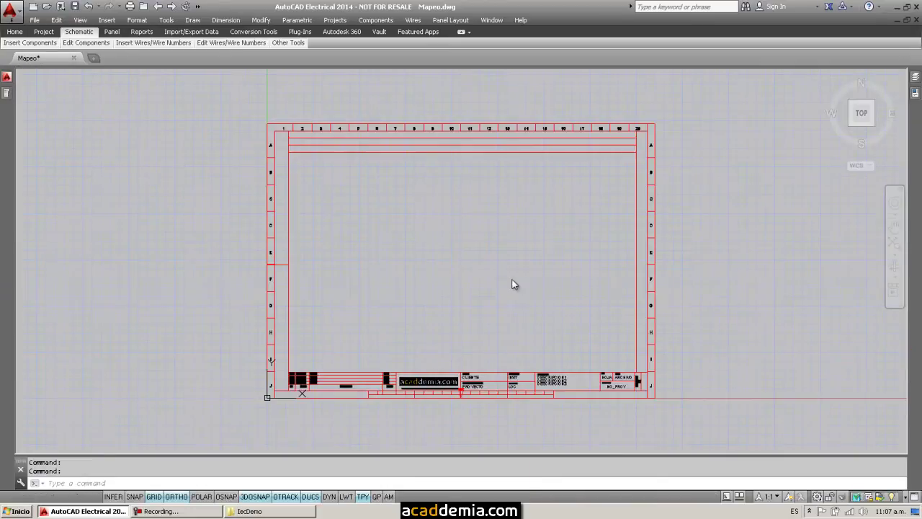
# Step: Inspect the DESCRIPCION, HOJA, NO_PROY, INST and LOC attributes, viewing INST's definition unchanged
pyautogui.scroll(3, 496, 415)
pyautogui.scroll(1, 539, 319)
pyautogui.scroll(1, 391, 319)
pyautogui.scroll(2, 129, 235)
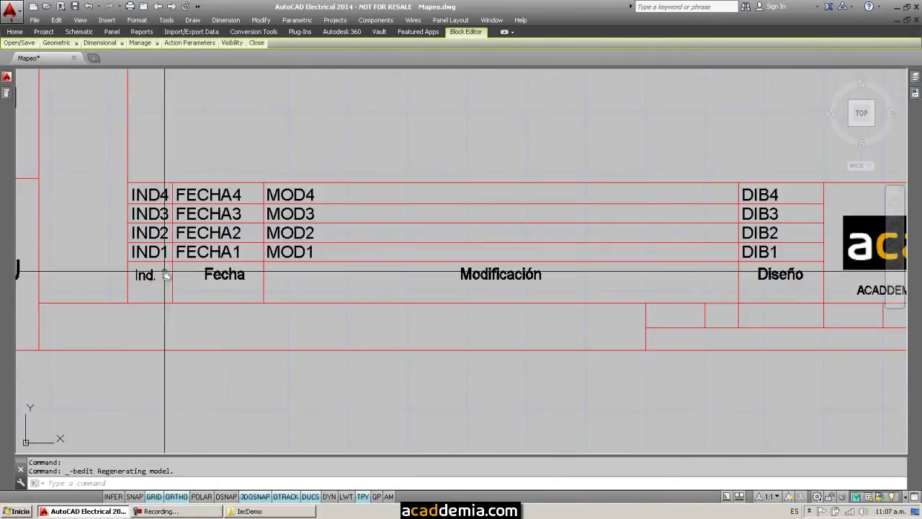
pyautogui.scroll(-2, 169, 296)
pyautogui.moveTo(359, 310); pyautogui.dragTo(209, 299, button='middle')
pyautogui.scroll(4, 445, 260)
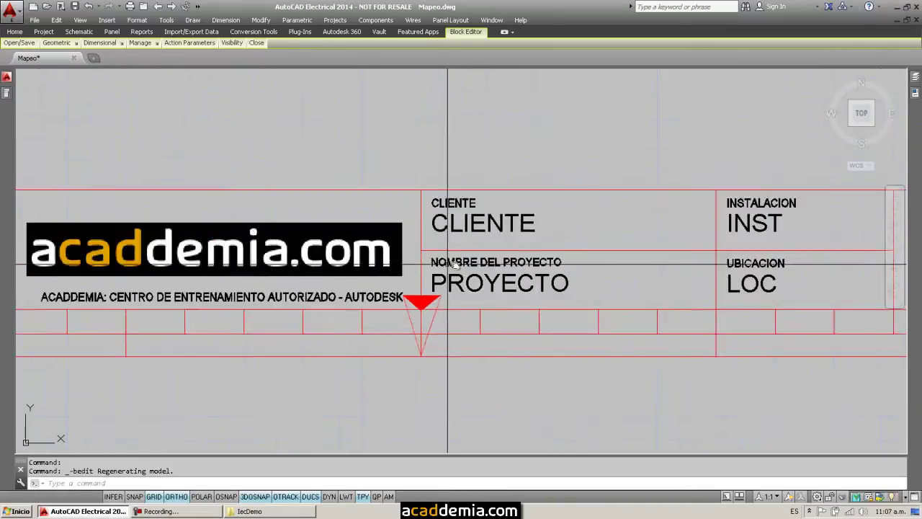
pyautogui.moveTo(503, 223); pyautogui.dragTo(253, 260, button='middle')
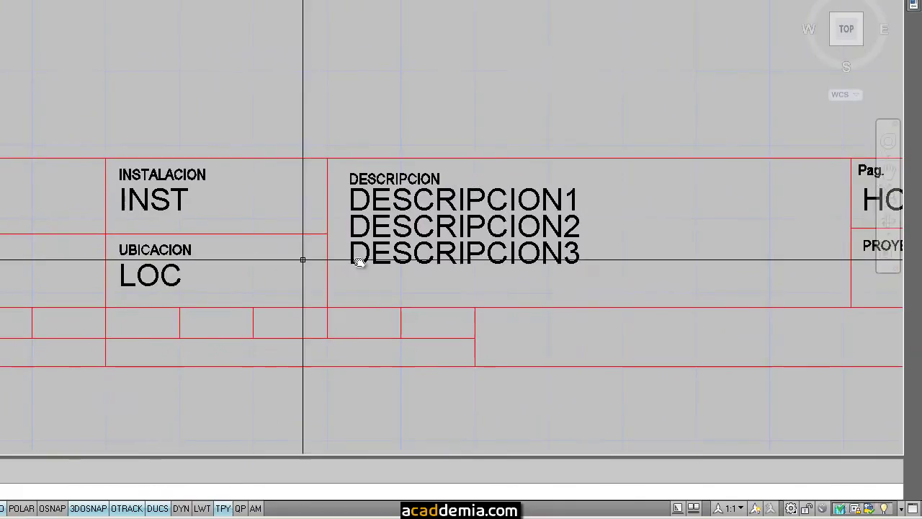
pyautogui.moveTo(583, 259); pyautogui.dragTo(244, 244, button='middle')
pyautogui.moveTo(33, 210); pyautogui.dragTo(253, 206, button='middle')
pyautogui.doubleClick(97, 192)
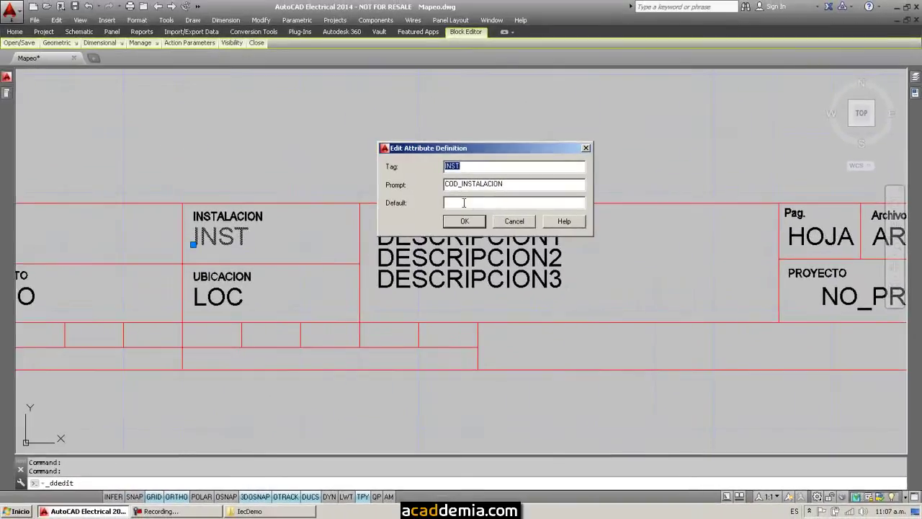
pyautogui.click(481, 221)
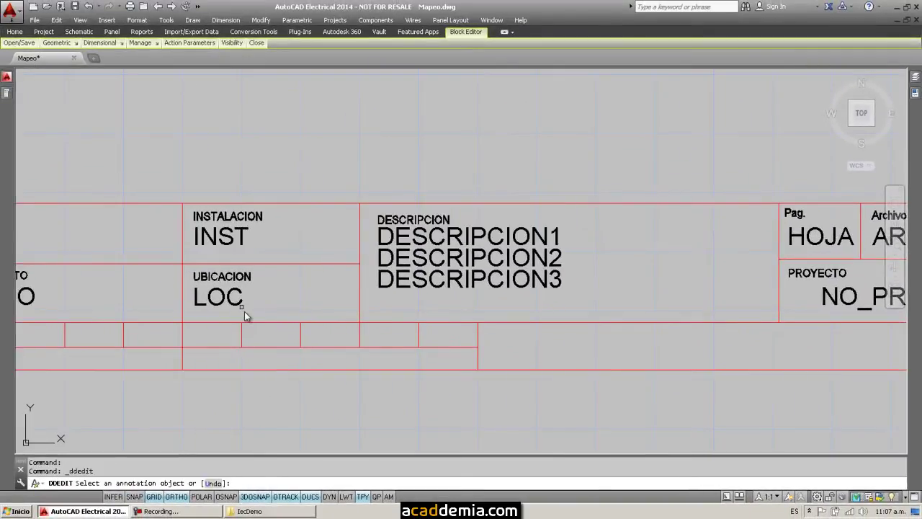
# Step: Close the Block Editor, discarding the title block edits
pyautogui.moveTo(582, 351); pyautogui.dragTo(332, 317, button='middle')
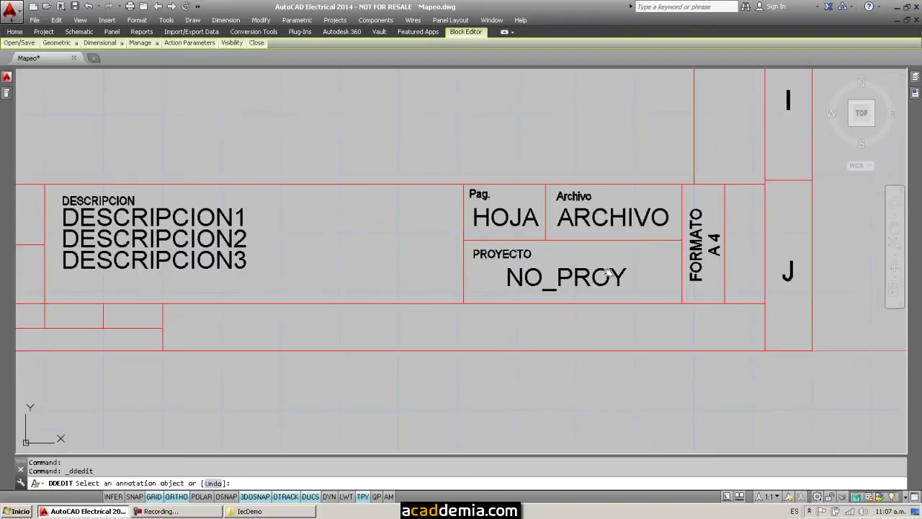
pyautogui.press('Escape')
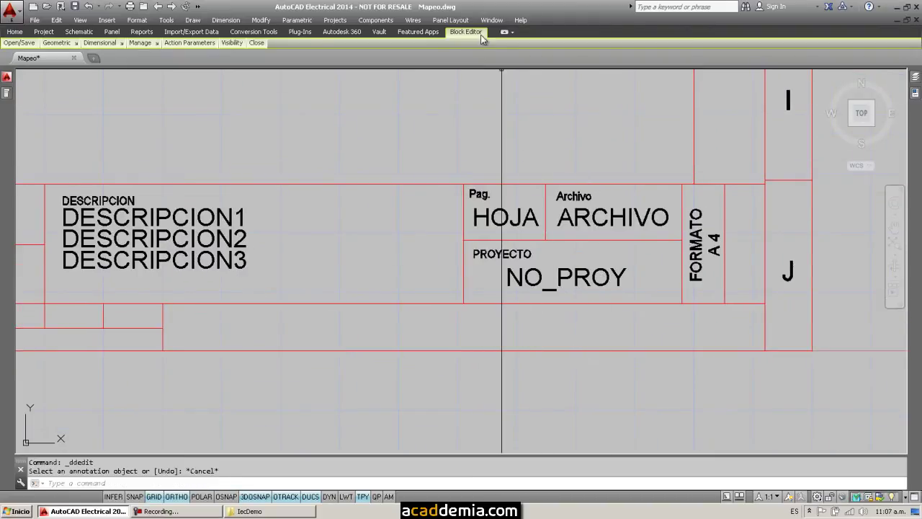
pyautogui.moveTo(258, 43)
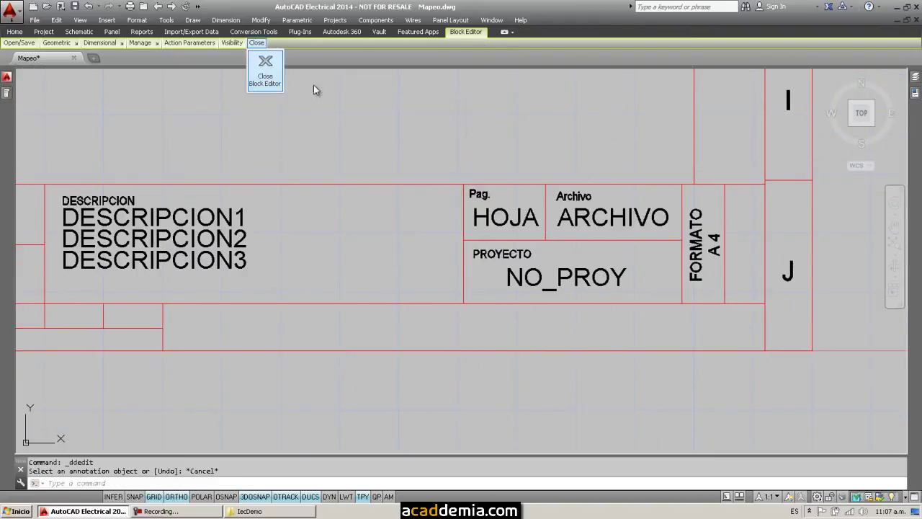
pyautogui.click(266, 76)
pyautogui.click(441, 263)
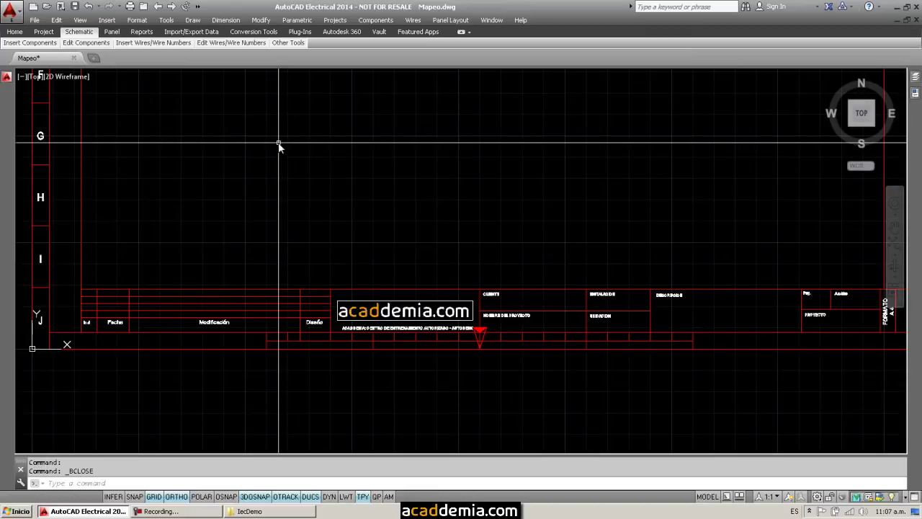
pyautogui.click(104, 21)
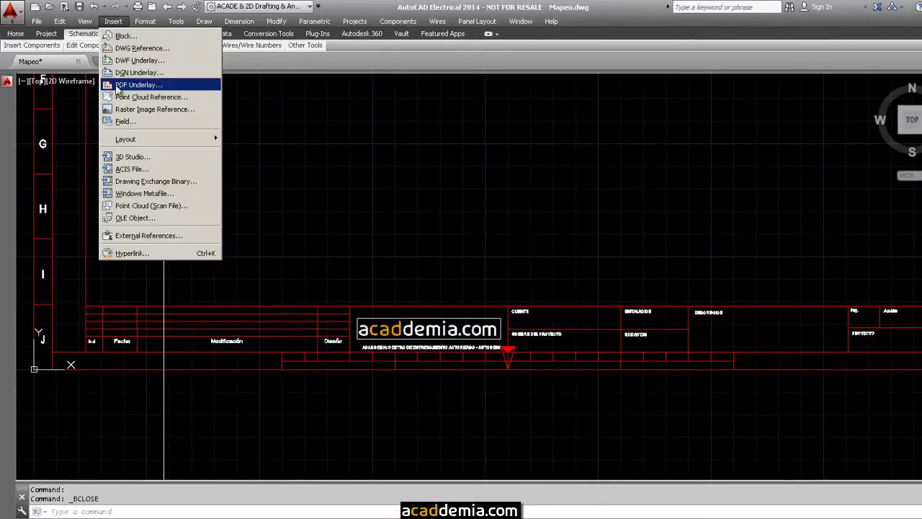
pyautogui.click(131, 35)
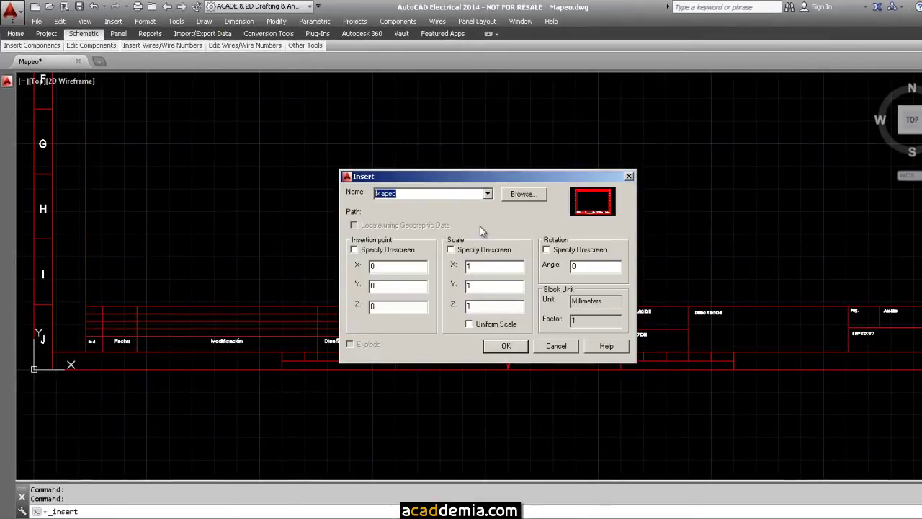
pyautogui.click(488, 193)
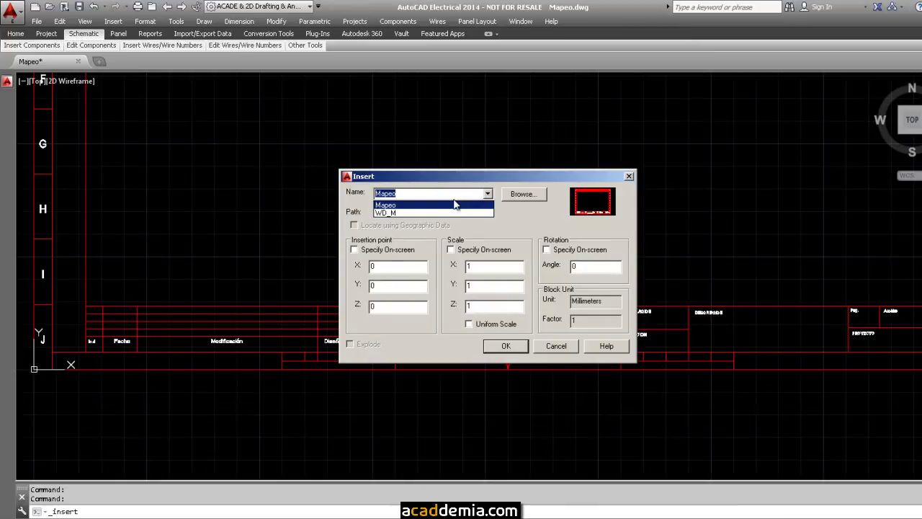
pyautogui.click(406, 220)
pyautogui.click(552, 349)
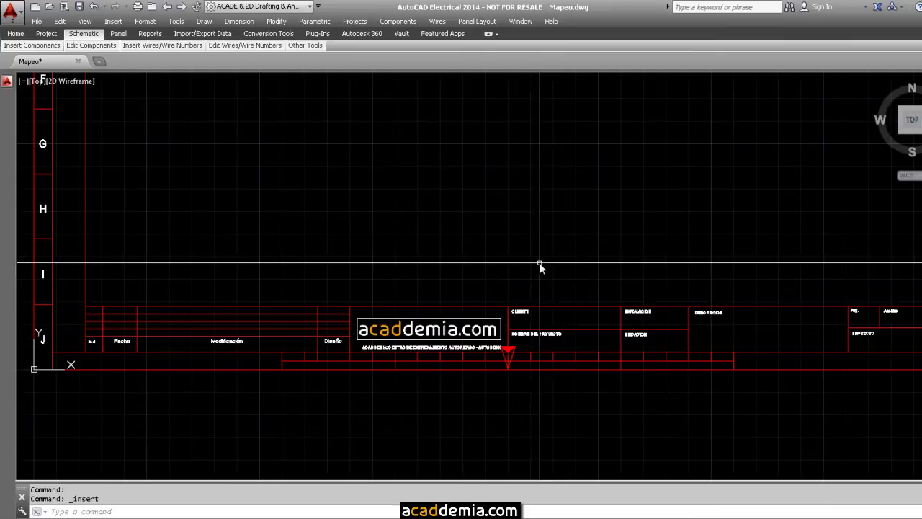
# Step: Zoom to extents, then add Mapeo.dwg to MAPEO, applying the project defaults
pyautogui.middleClick(539, 264)
pyautogui.middleClick(539, 264)
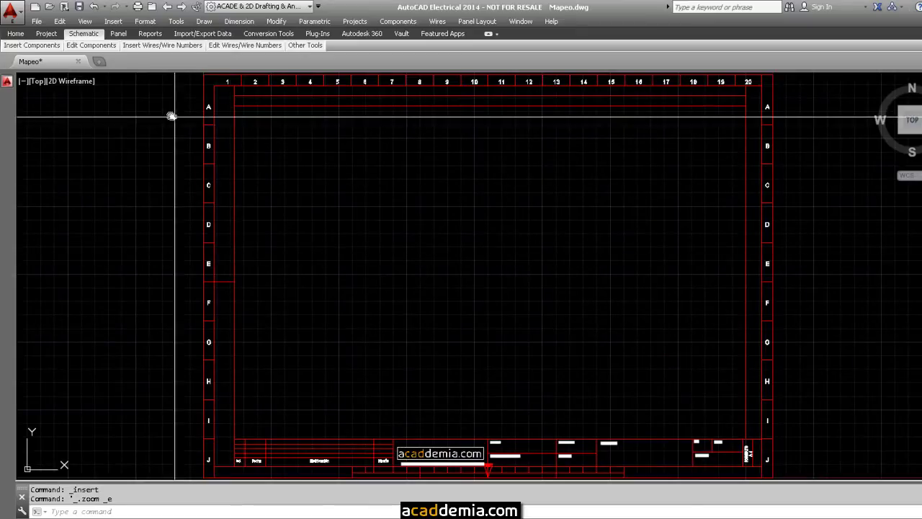
pyautogui.moveTo(9, 85)
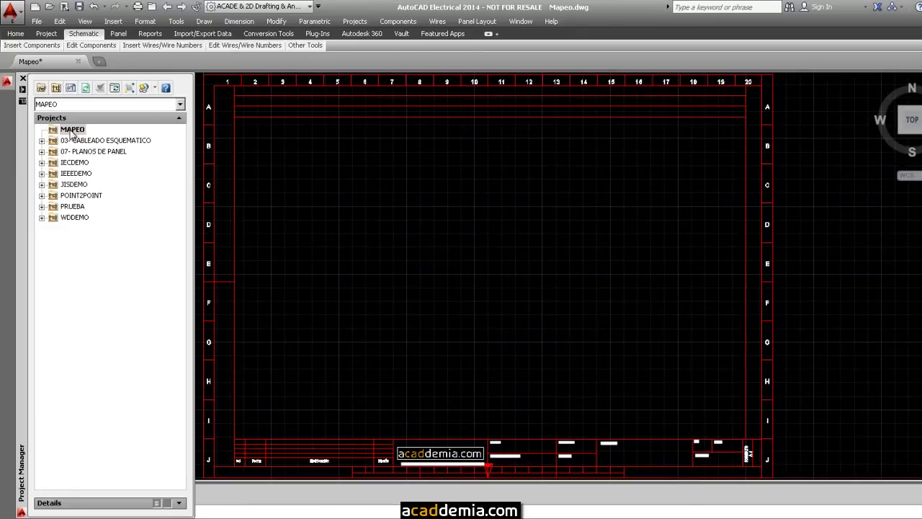
pyautogui.rightClick(72, 131)
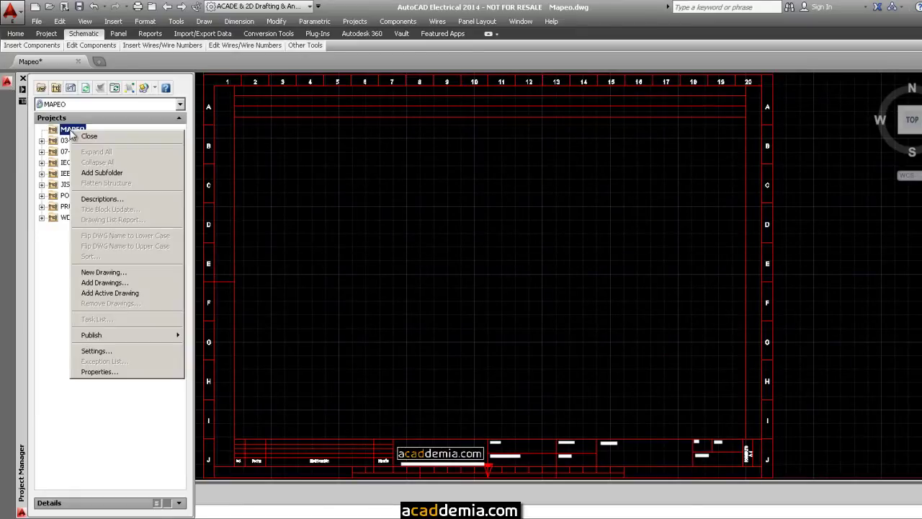
pyautogui.click(113, 293)
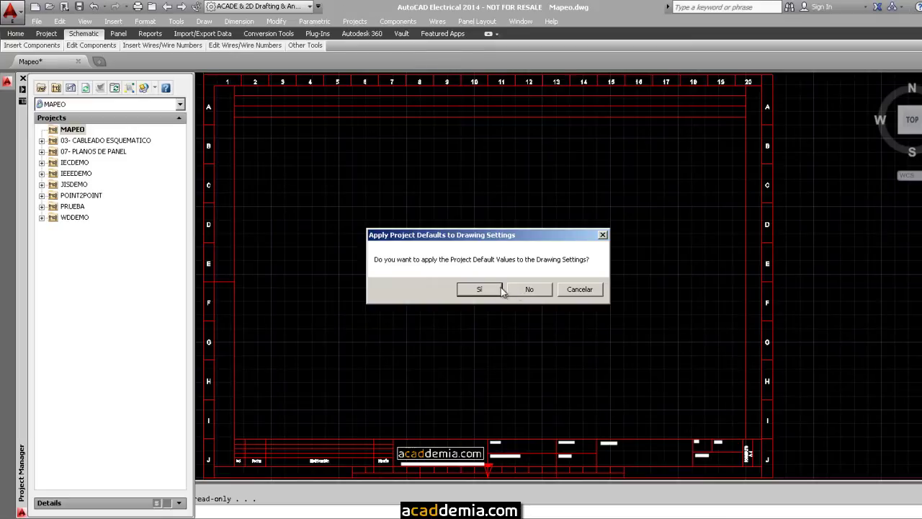
pyautogui.click(515, 288)
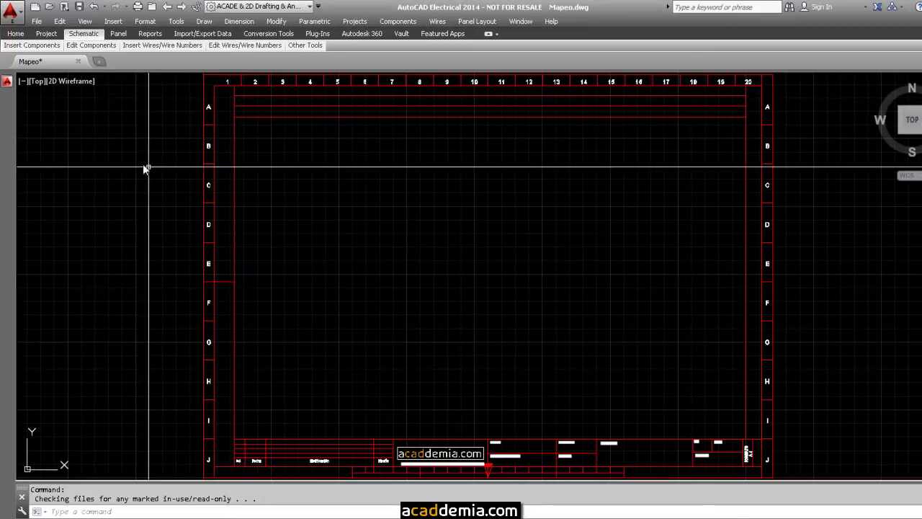
# Step: Cancel MAPEO's empty description lines and switch to the IecDemo Explorer window
pyautogui.moveTo(7, 84)
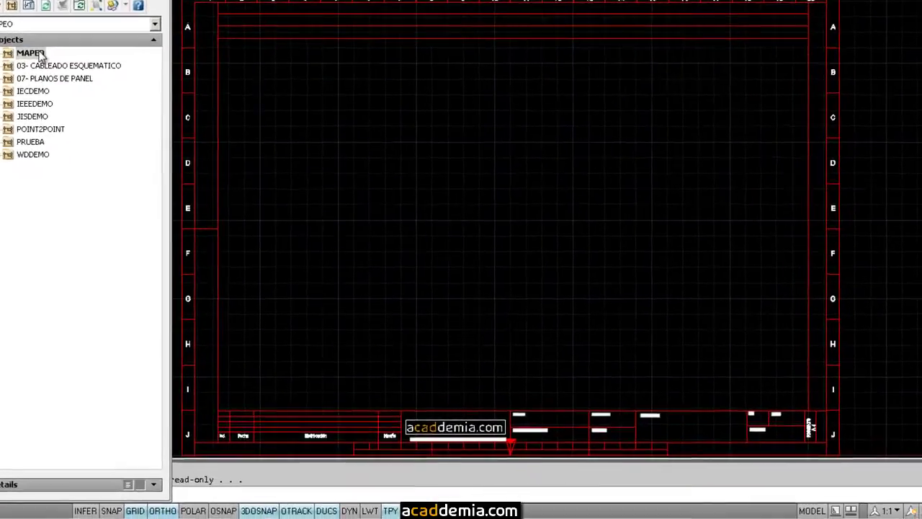
pyautogui.rightClick(81, 131)
pyautogui.click(69, 120)
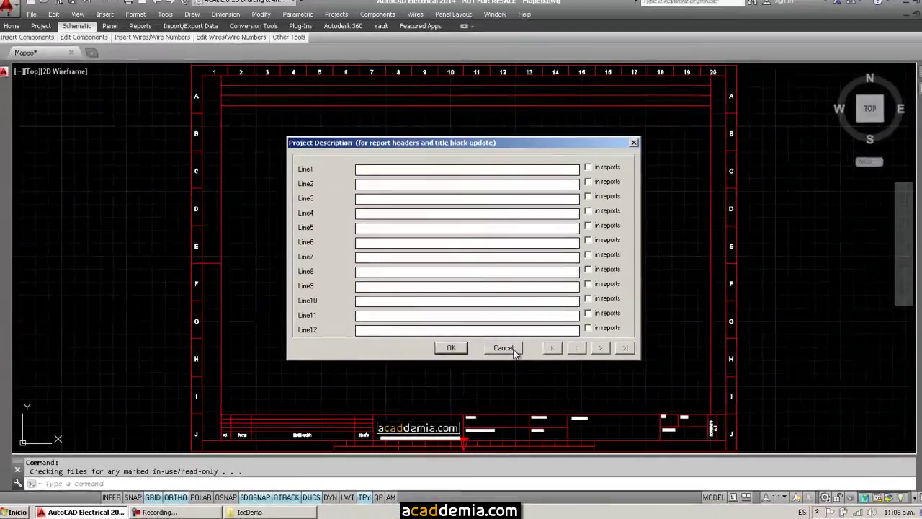
pyautogui.click(562, 324)
pyautogui.click(277, 511)
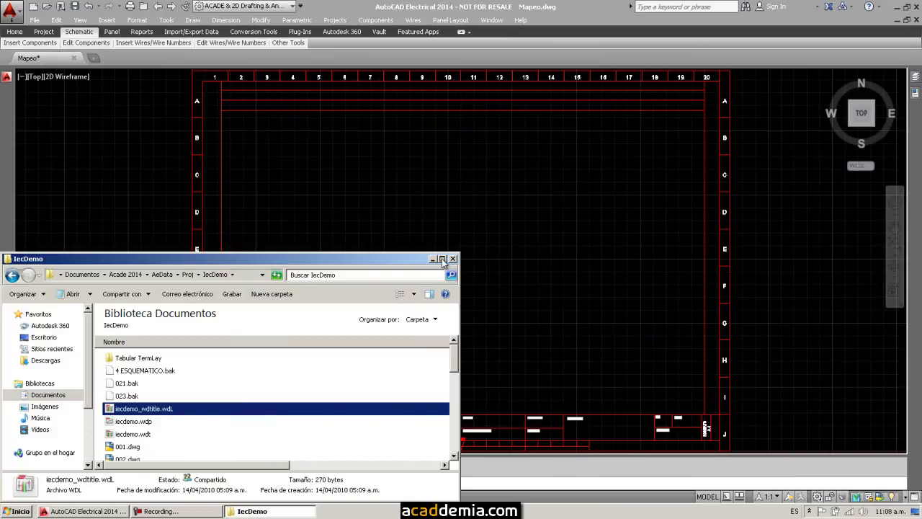
# Step: Copy prueba_wdtitle.wdl from the PRUEBA project folder
pyautogui.click(441, 259)
pyautogui.click(388, 230)
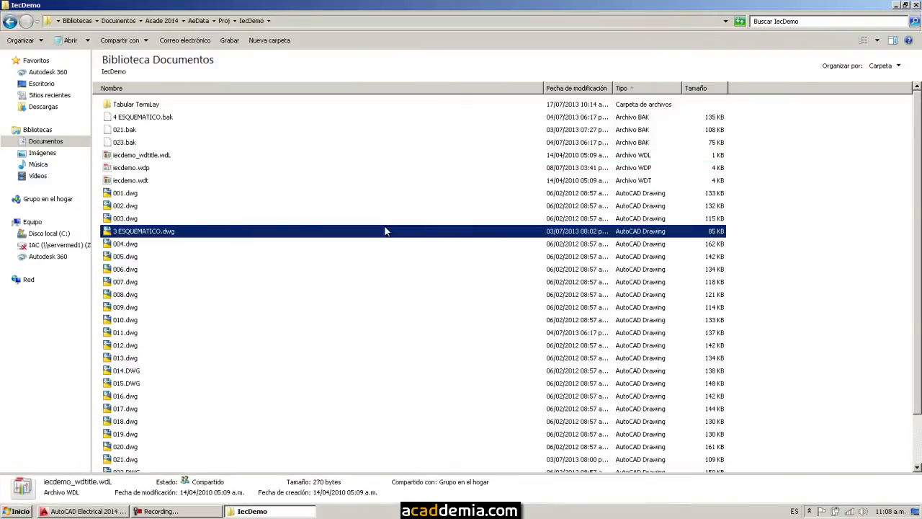
pyautogui.press('BackSpace')
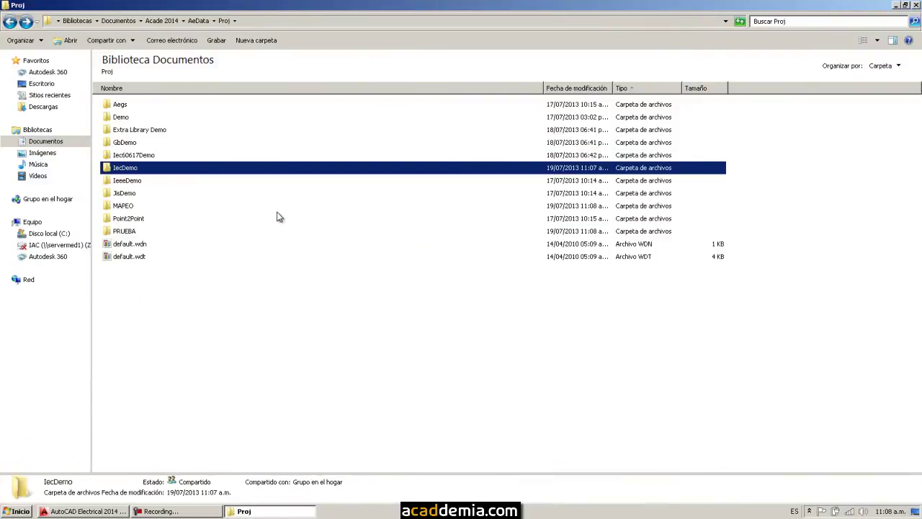
pyautogui.doubleClick(130, 231)
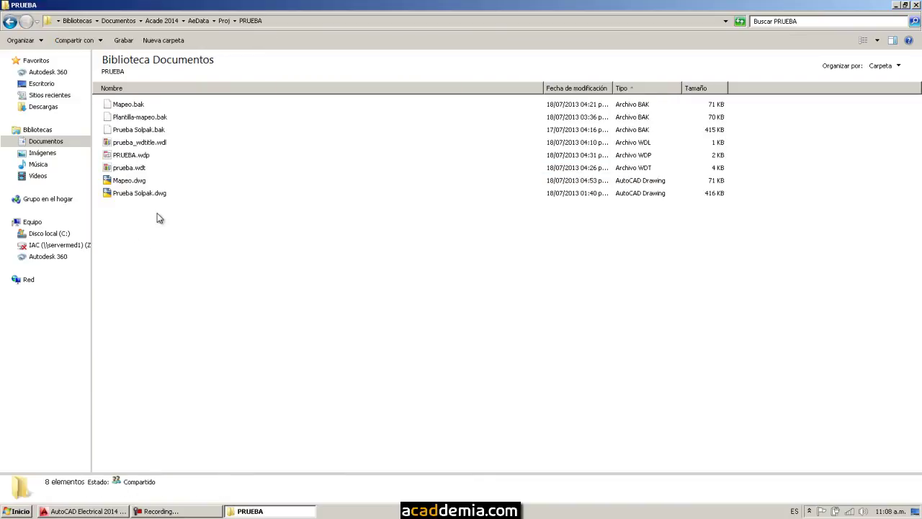
pyautogui.rightClick(146, 143)
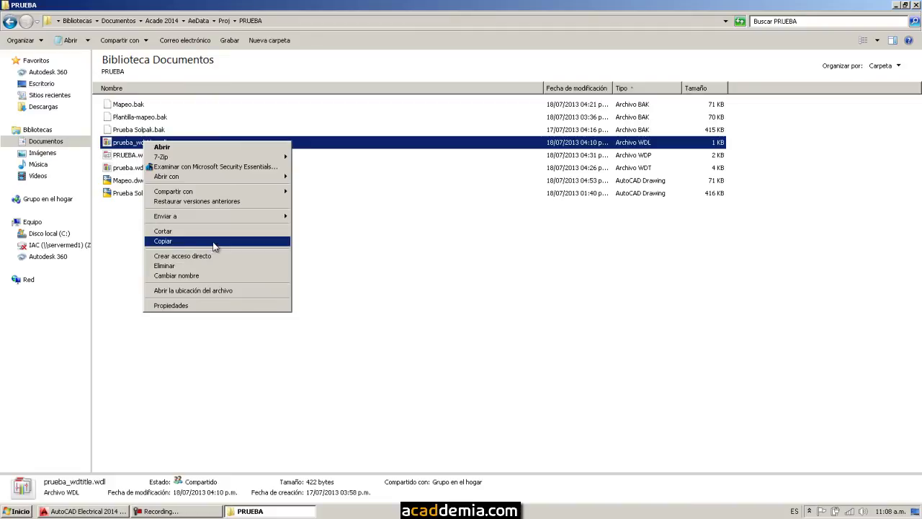
pyautogui.click(214, 242)
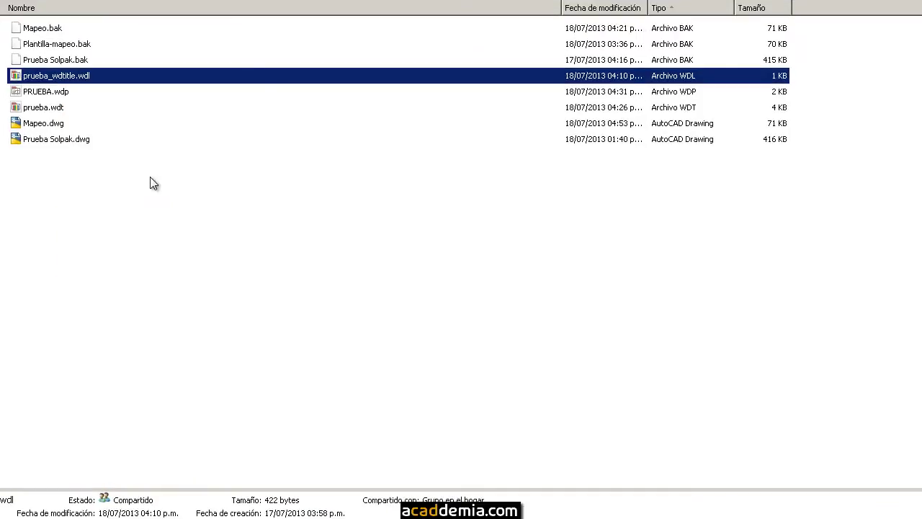
# Step: Paste the file into the MAPEO folder and rename it MAPEO_wdtitle.wdl
pyautogui.press('BackSpace')
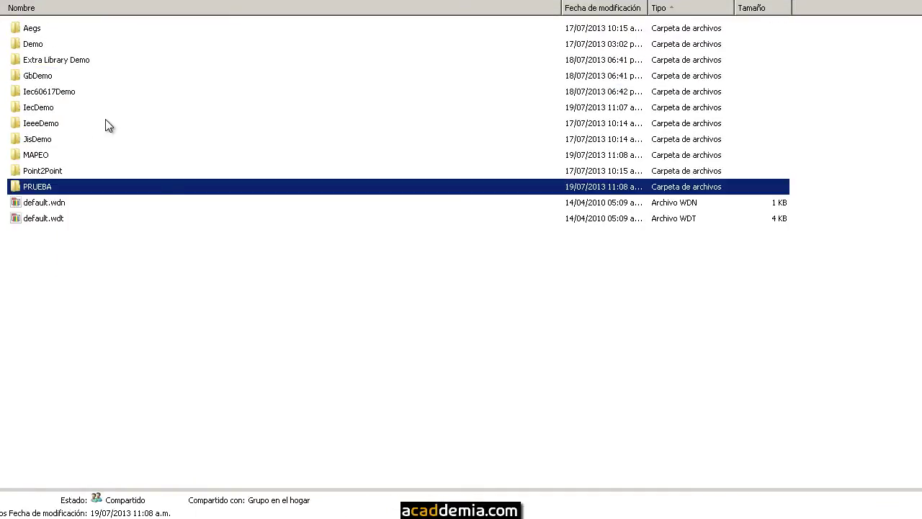
pyautogui.doubleClick(57, 156)
pyautogui.rightClick(140, 193)
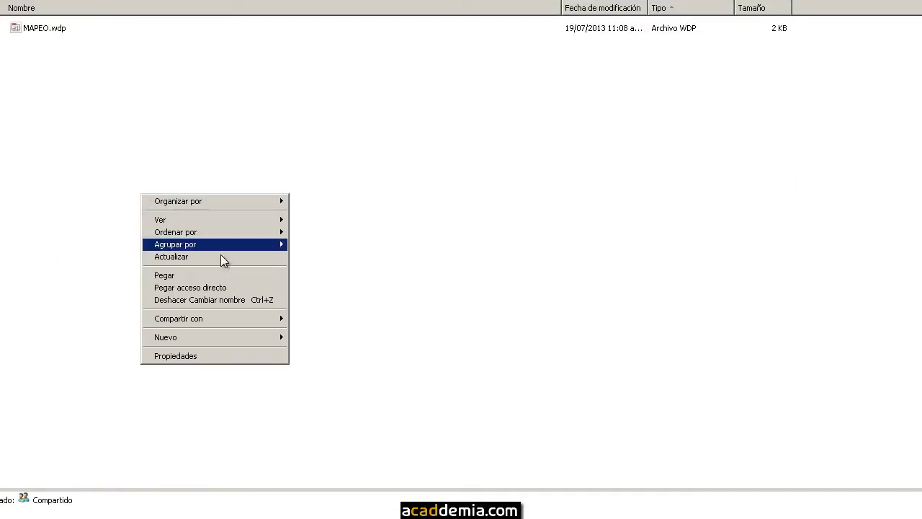
pyautogui.click(222, 276)
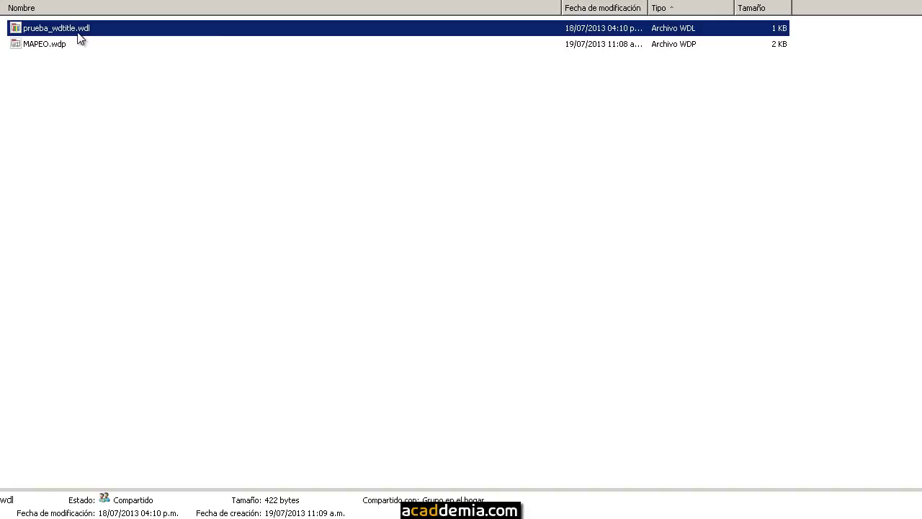
pyautogui.click(79, 29)
pyautogui.press('Home')
pyautogui.hotkey('shift', 'Right')
pyautogui.hotkey('shift', 'Right')
pyautogui.hotkey('shift', 'Right')
pyautogui.hotkey('shift', 'Right')
pyautogui.hotkey('shift', 'Right')
pyautogui.hotkey('shift', 'Right')
pyautogui.write('MAPEO')
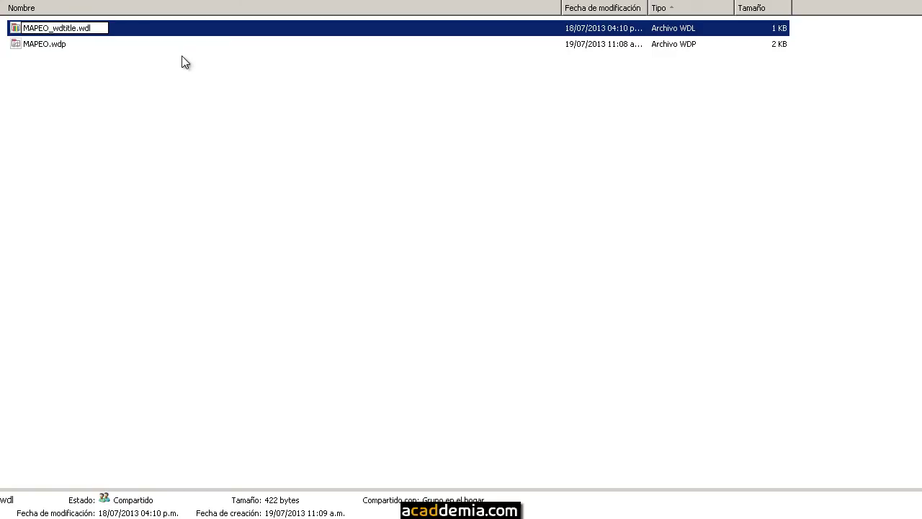
pyautogui.press('Return')
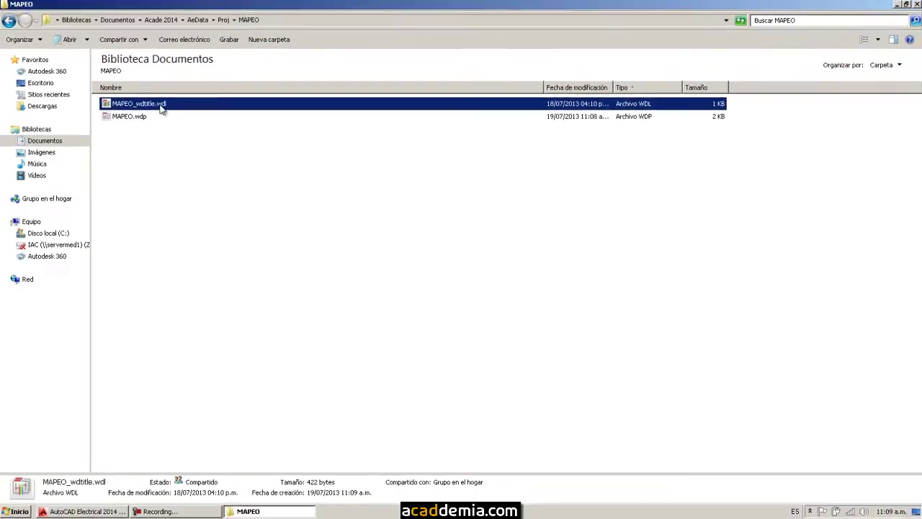
pyautogui.doubleClick(160, 107)
# Step: Review MAPEO_wdtitle.wdl's LINE1=PROYECTO to LINE25=DISEÑO 4, then close Notepad and minimize Explorer
pyautogui.click(442, 7)
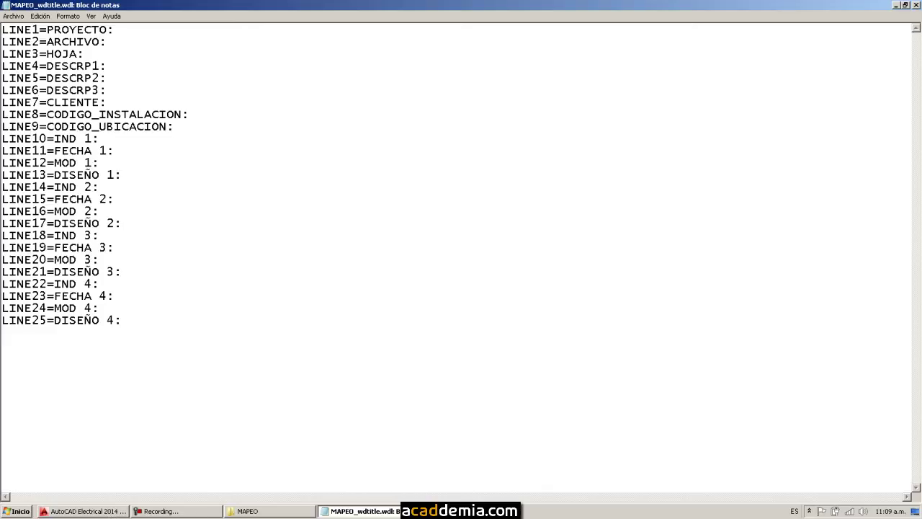
pyautogui.rightClick(358, 511)
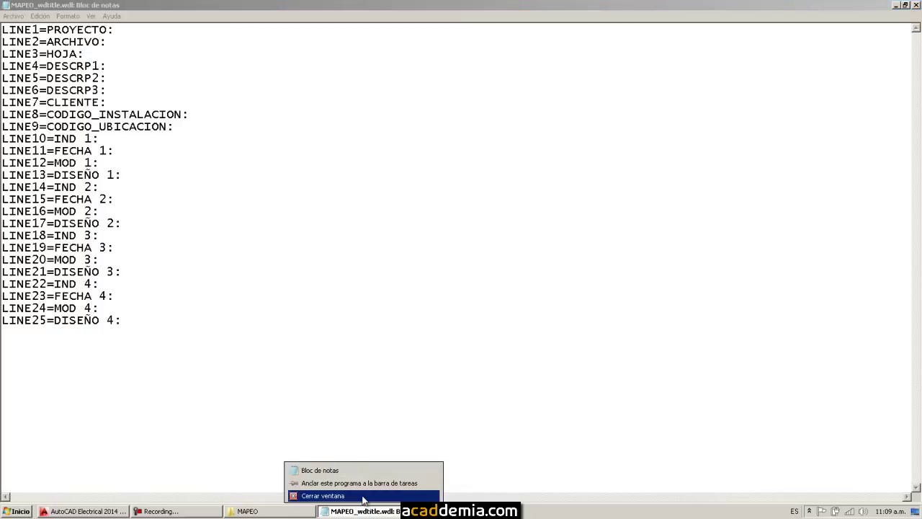
pyautogui.click(364, 496)
pyautogui.click(289, 513)
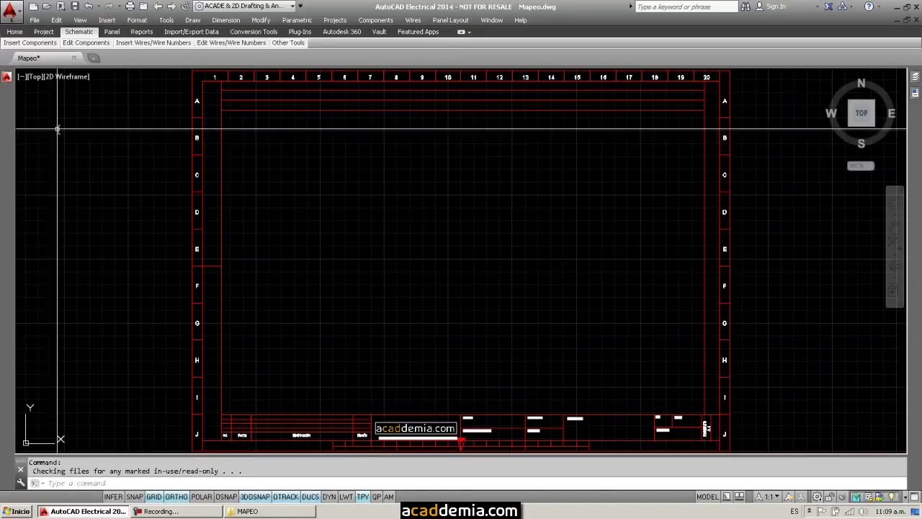
# Step: Open MAPEO's Descriptions and page through the PROYECTO to DISEÑO 4 labels
pyautogui.moveTo(7, 130)
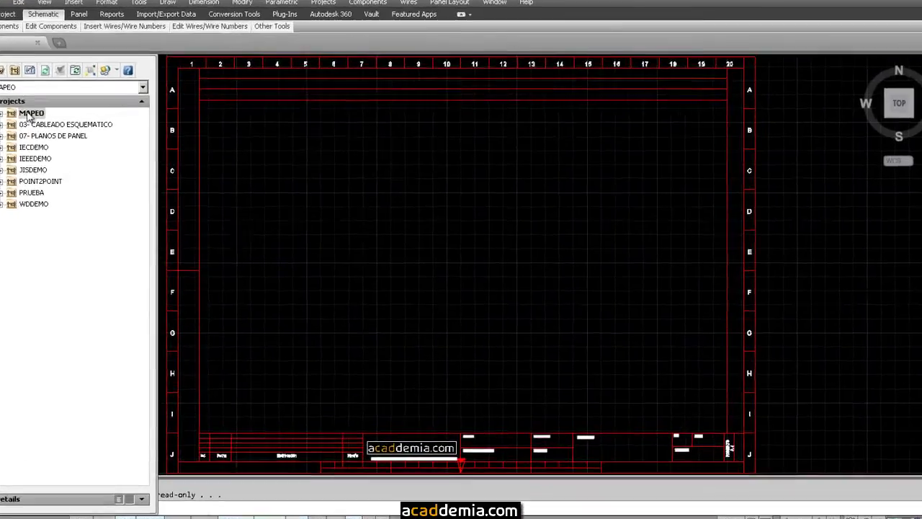
pyautogui.rightClick(39, 118)
pyautogui.click(87, 183)
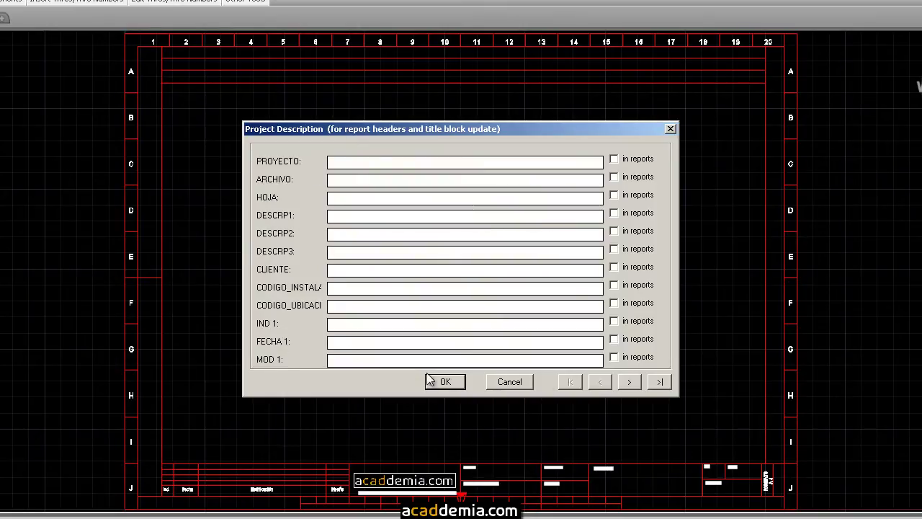
pyautogui.click(632, 383)
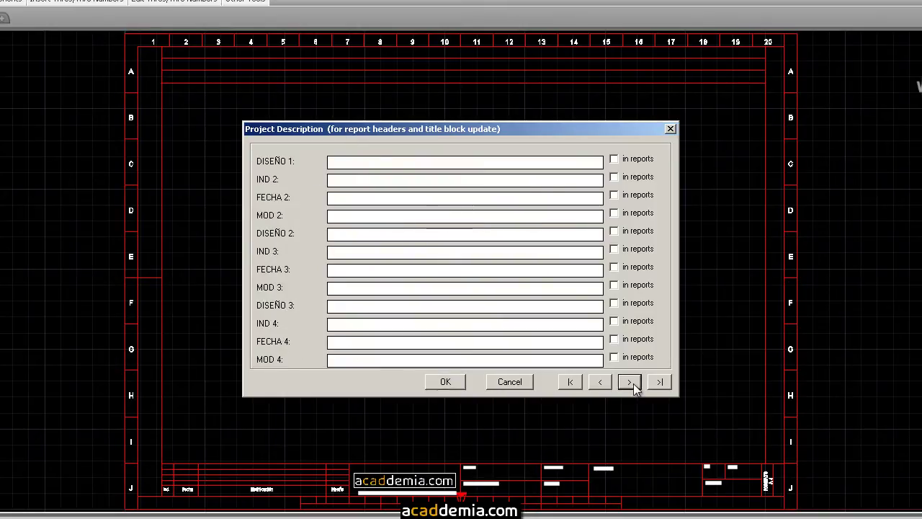
pyautogui.click(600, 382)
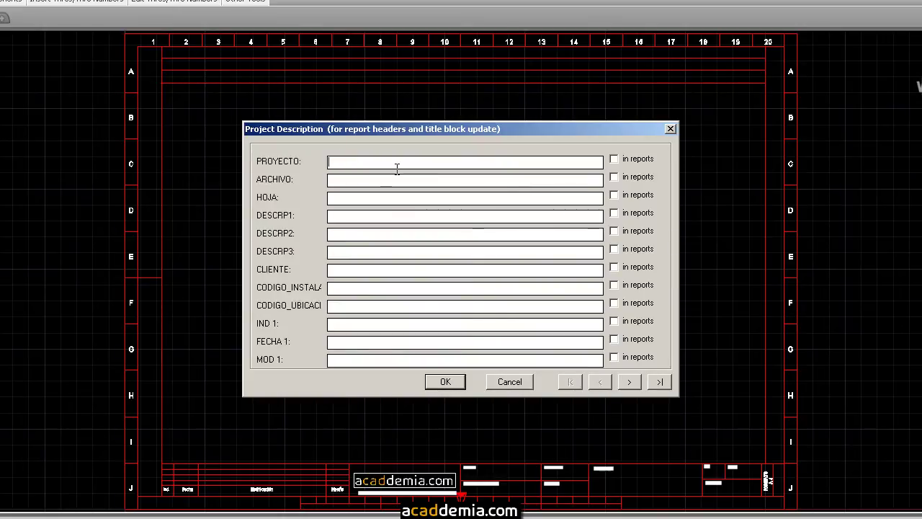
# Step: Fill PROYECTO with MAPEO ATRIBUTOS ROTULO, ARCHIVO with Mapeo and HOJA with 1
pyautogui.write('MAEP')
pyautogui.press('BackSpace')
pyautogui.press('BackSpace')
pyautogui.write('PEO')
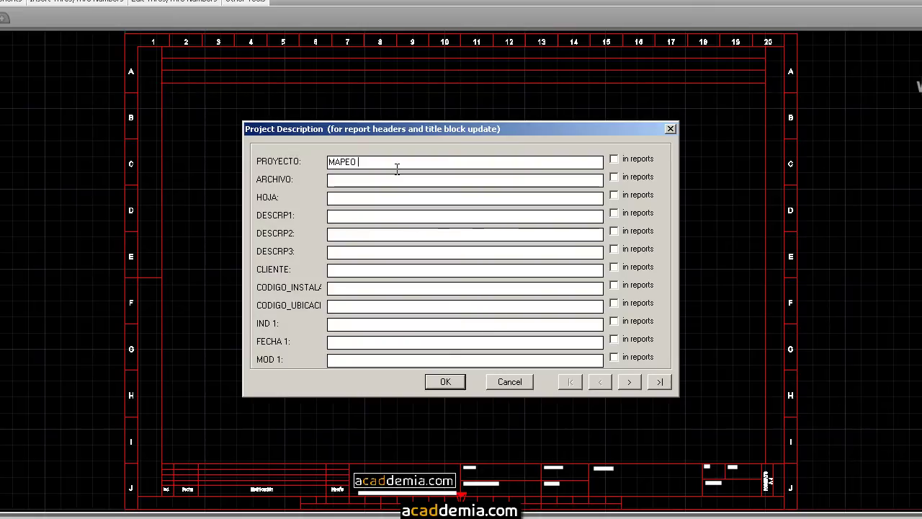
pyautogui.write(' ATRIB')
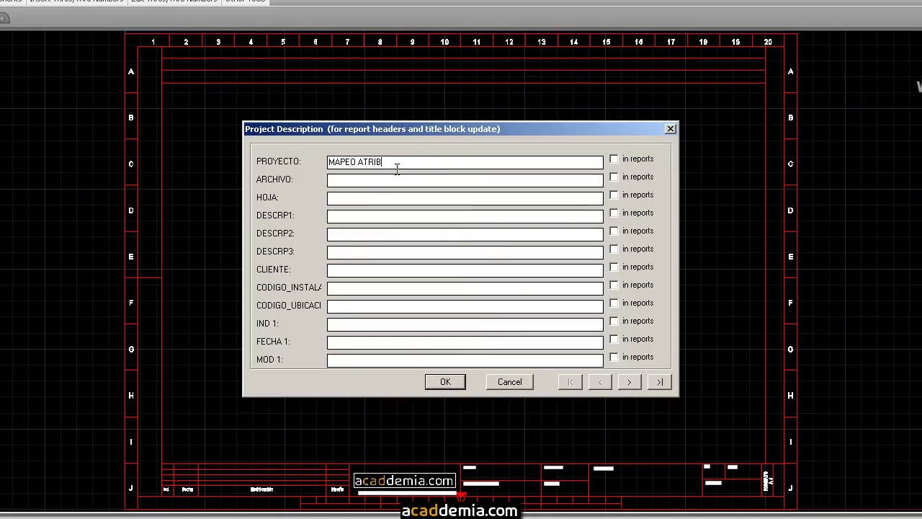
pyautogui.write('UTOS ROTULO')
pyautogui.click(395, 182)
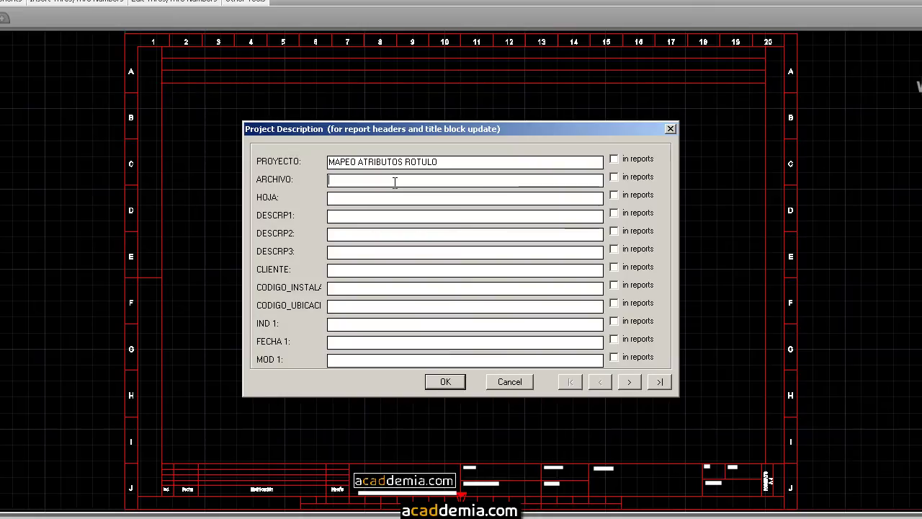
pyautogui.write('Mapeo')
pyautogui.press('Tab')
pyautogui.write('1')
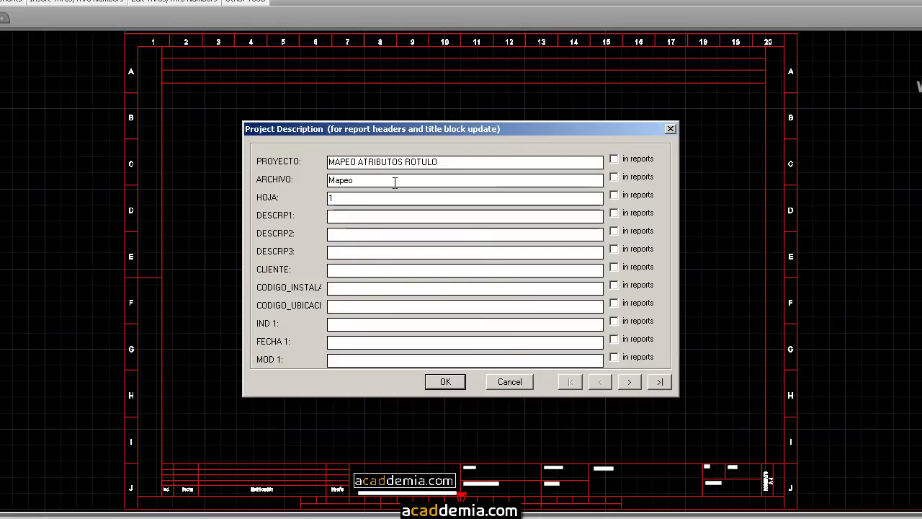
# Step: Enter CREACION, MAPEO, PLANTILLACOMUNIDAD ACA, date 19-07-2013 and ORIGINA in the following lines
pyautogui.write('CREACION')
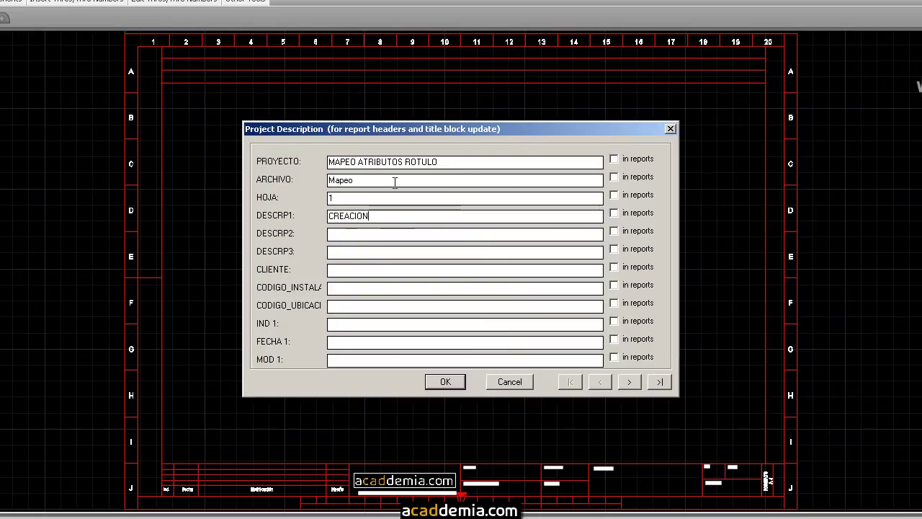
pyautogui.press('Tab')
pyautogui.write('MAPEO')
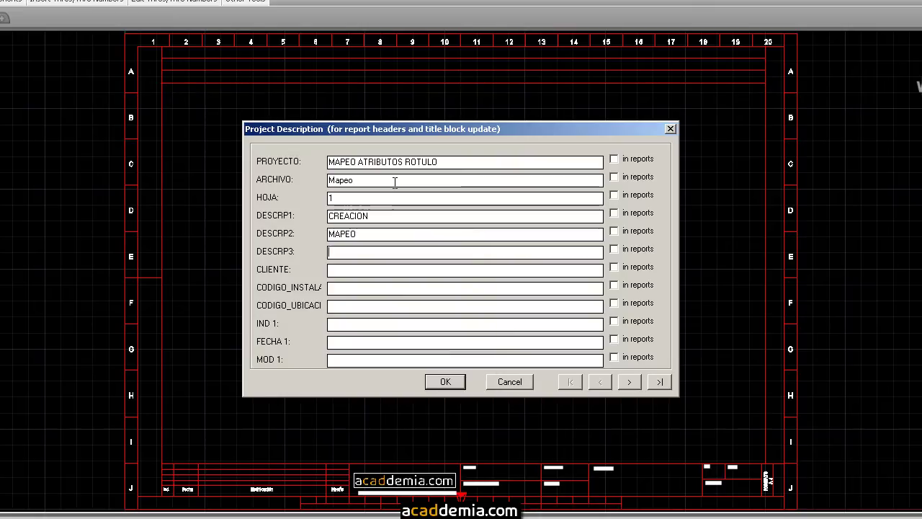
pyautogui.press('Tab')
pyautogui.write('PLANTI')
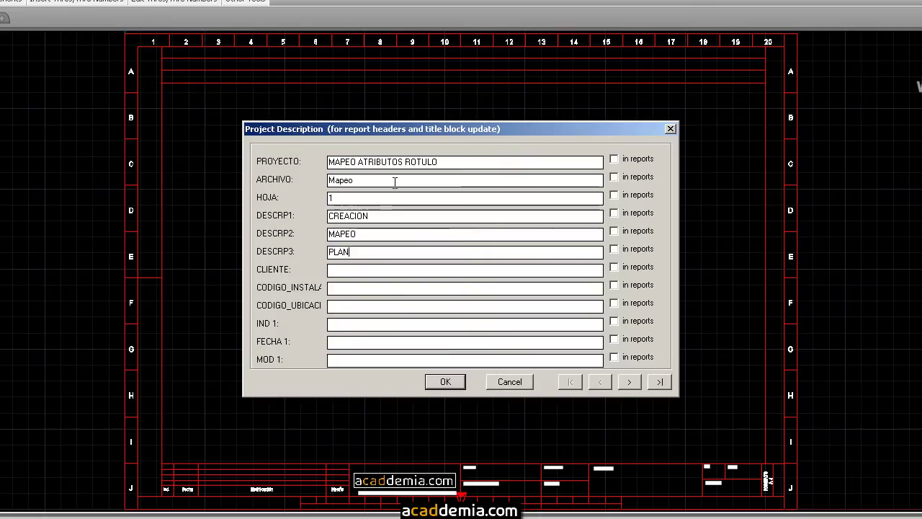
pyautogui.write('LLA')
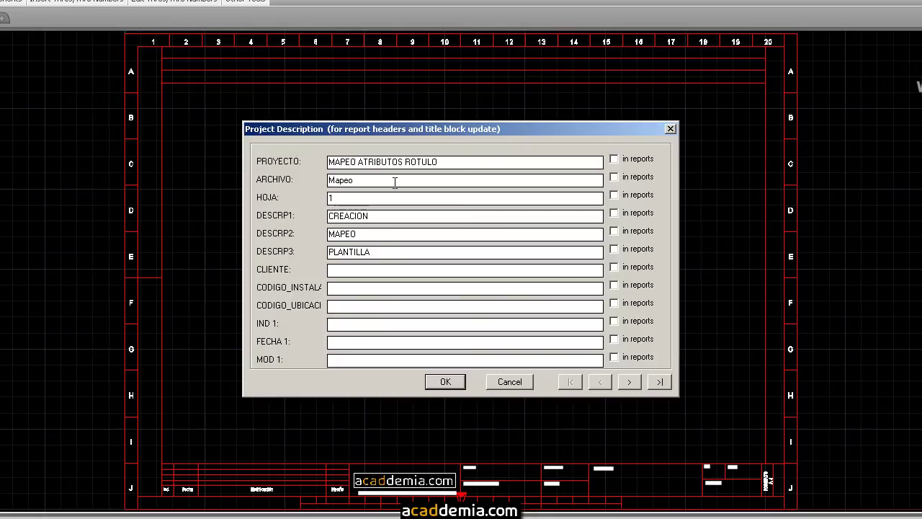
pyautogui.write('COMUNIDAD ACADDEMIA')
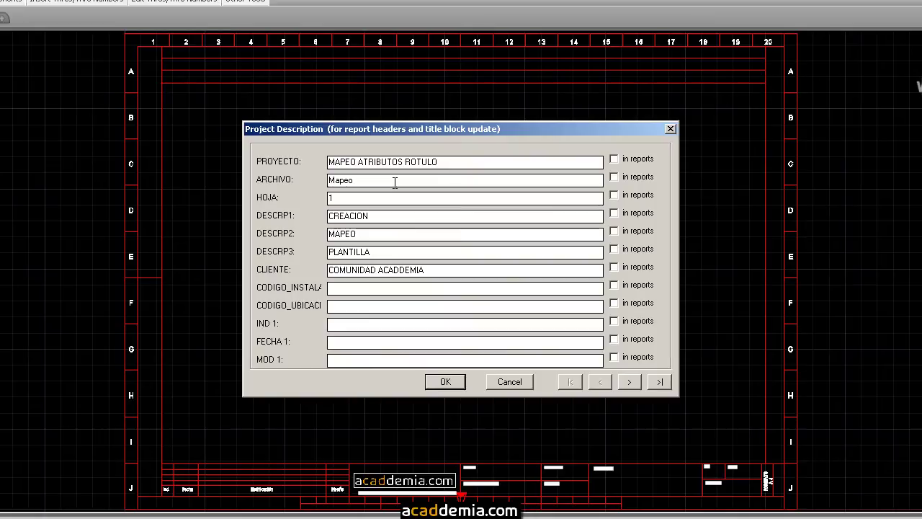
pyautogui.press('Tab')
pyautogui.press('Tab')
pyautogui.write('1')
pyautogui.write('19')
pyautogui.write('-0')
pyautogui.press('Tab')
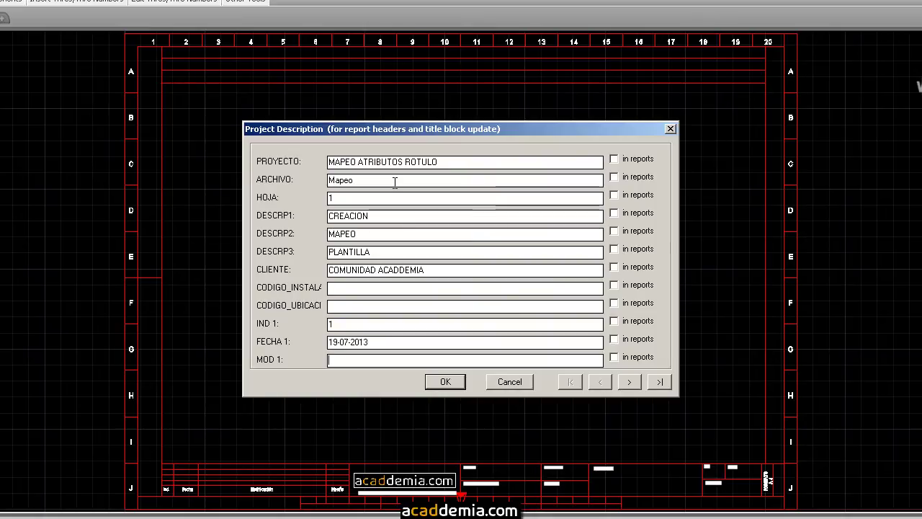
pyautogui.write('ORIGINAL')
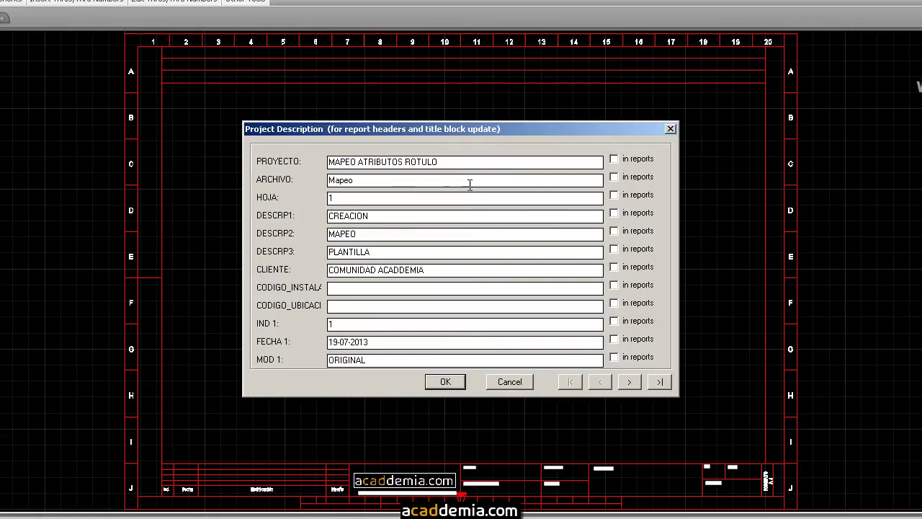
# Step: Enter the designer's name in DISEÑO 1 and save the project descriptions
pyautogui.click(626, 382)
pyautogui.click(348, 162)
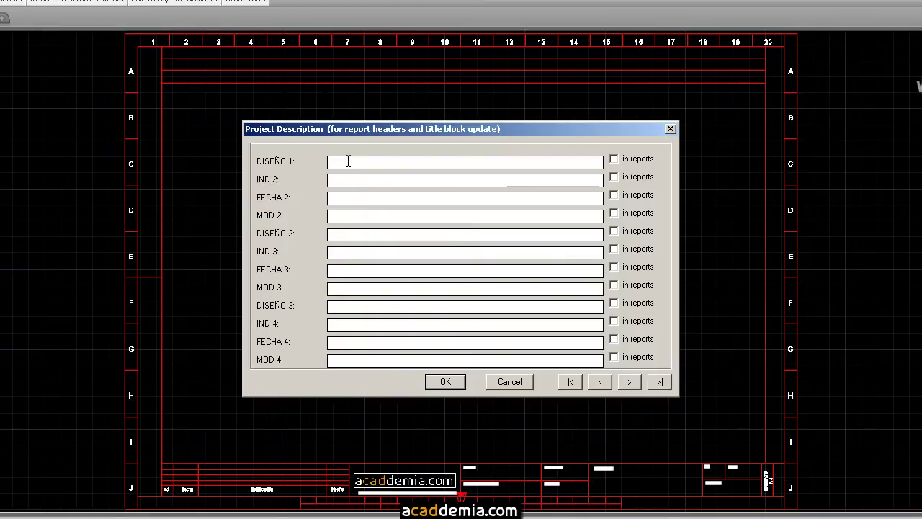
pyautogui.write('RANDOLF.R')
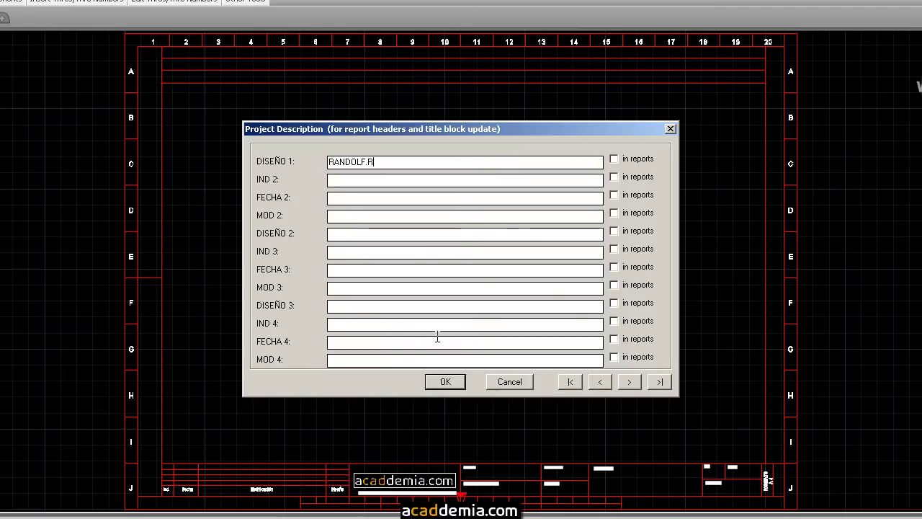
pyautogui.click(631, 384)
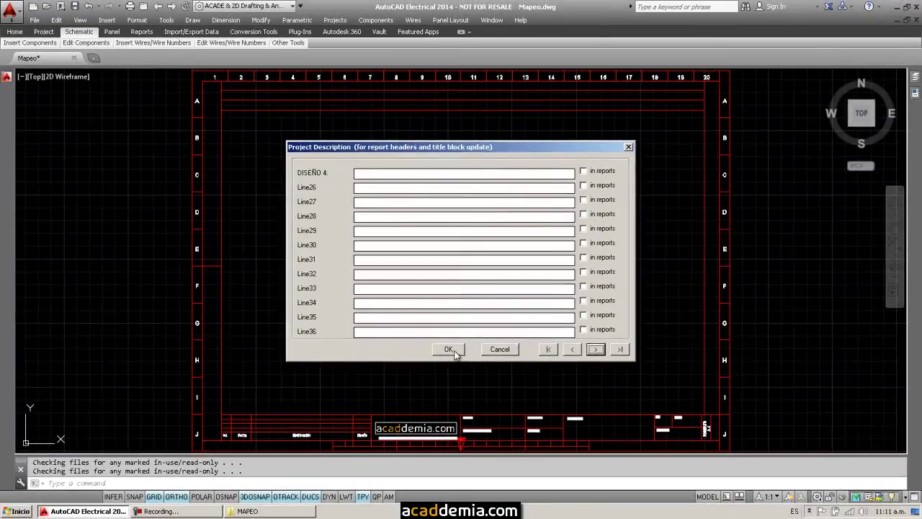
pyautogui.click(461, 361)
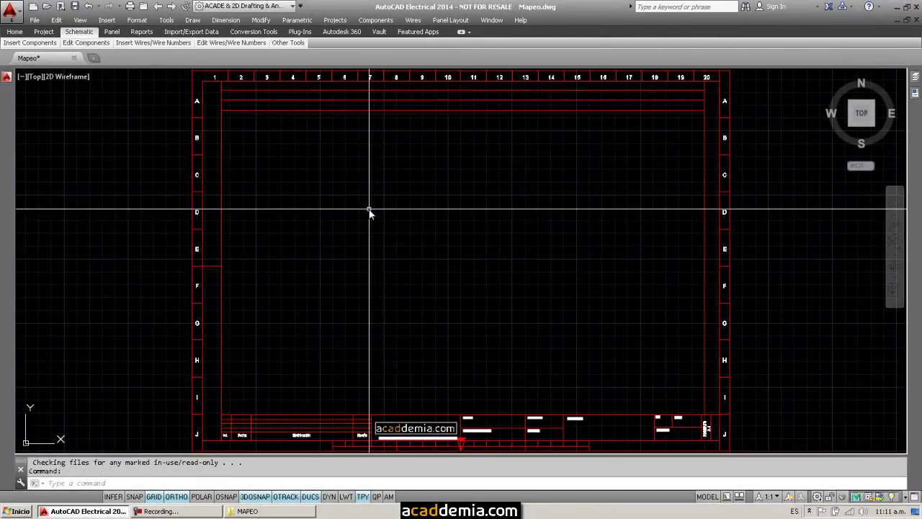
# Step: Reopen MAPEO's descriptions to check the values, then close them unchanged
pyautogui.moveTo(9, 87)
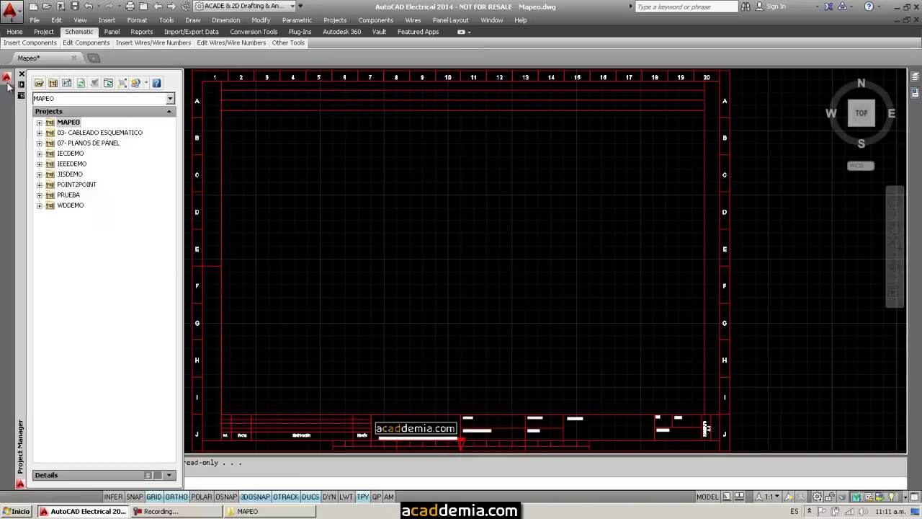
pyautogui.rightClick(61, 124)
pyautogui.click(101, 185)
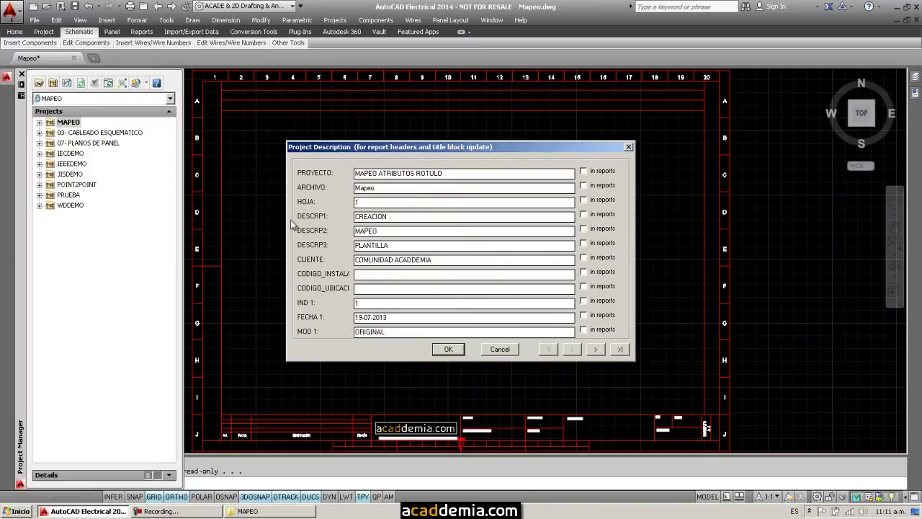
pyautogui.click(500, 349)
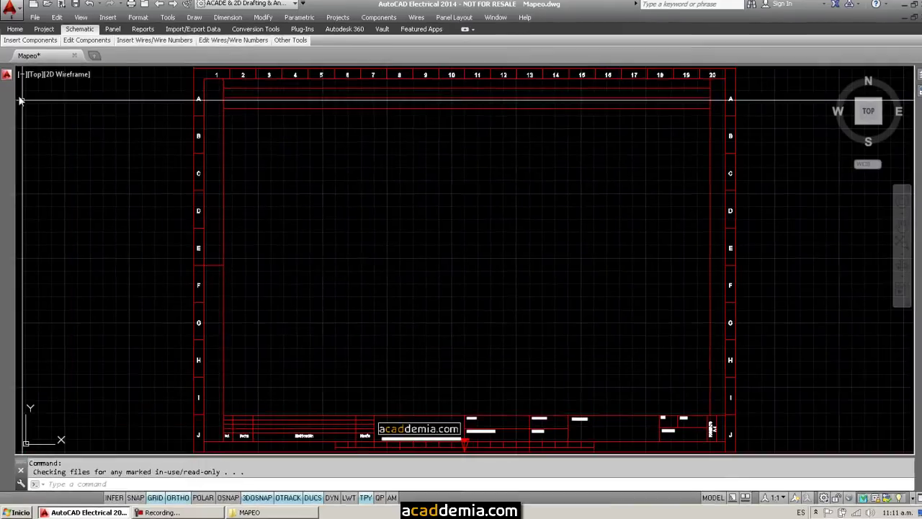
pyautogui.moveTo(9, 87)
pyautogui.rightClick(79, 69)
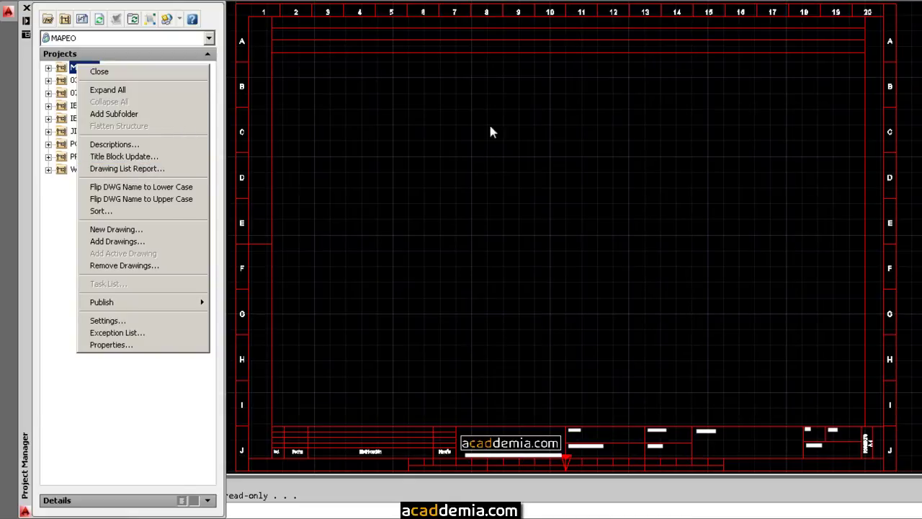
pyautogui.click(432, 2)
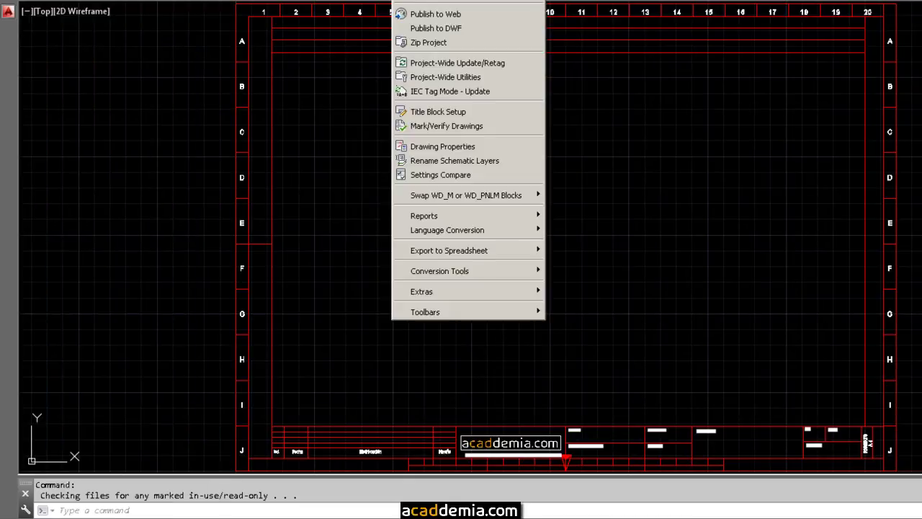
pyautogui.click(430, 112)
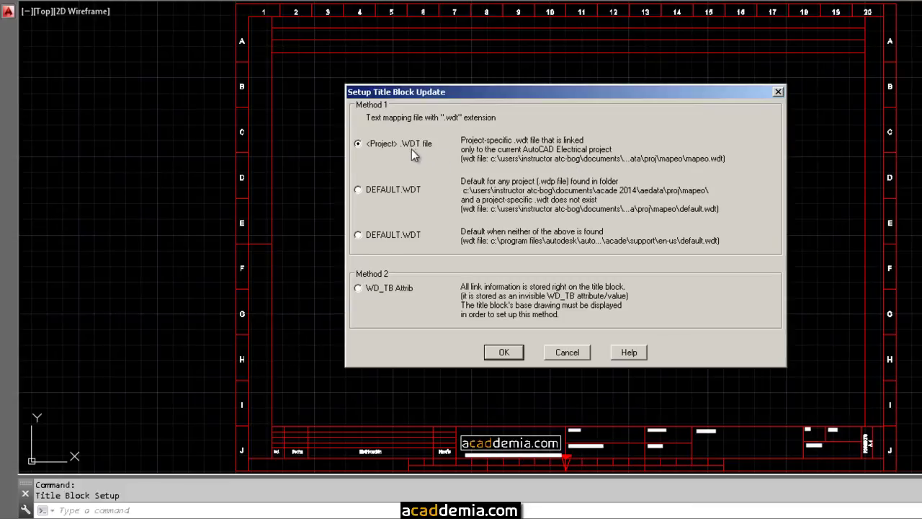
pyautogui.click(503, 350)
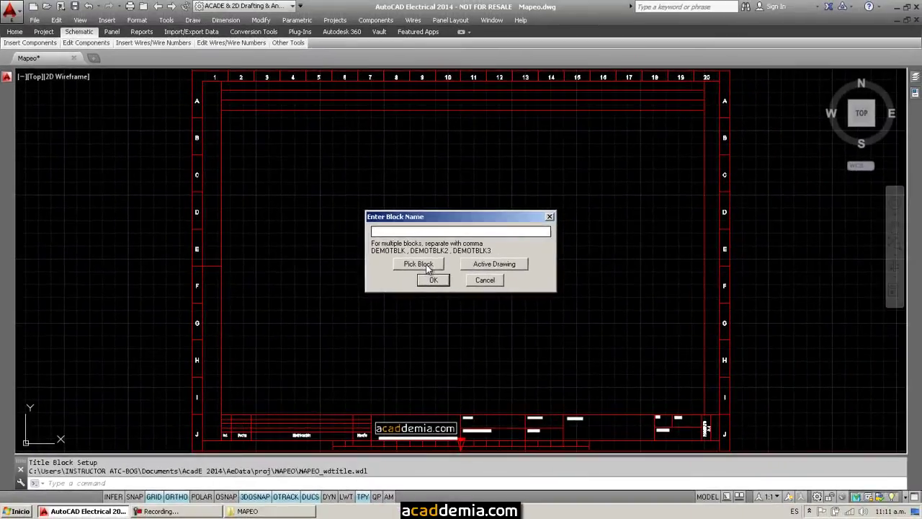
pyautogui.click(523, 243)
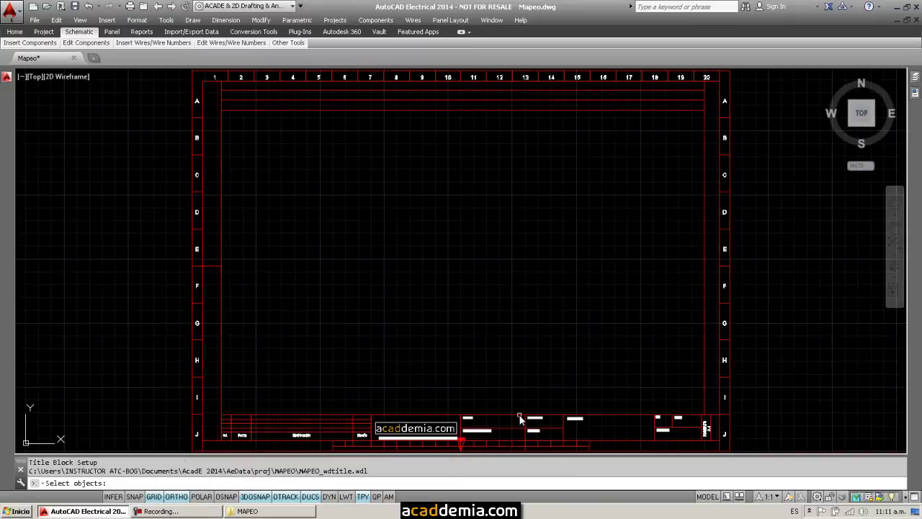
pyautogui.click(520, 419)
pyautogui.press('Return')
pyautogui.click(431, 278)
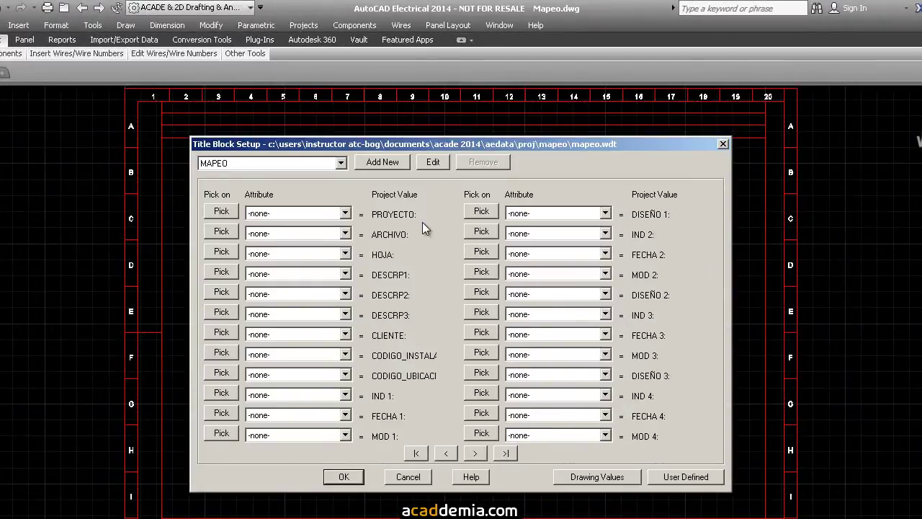
pyautogui.click(345, 213)
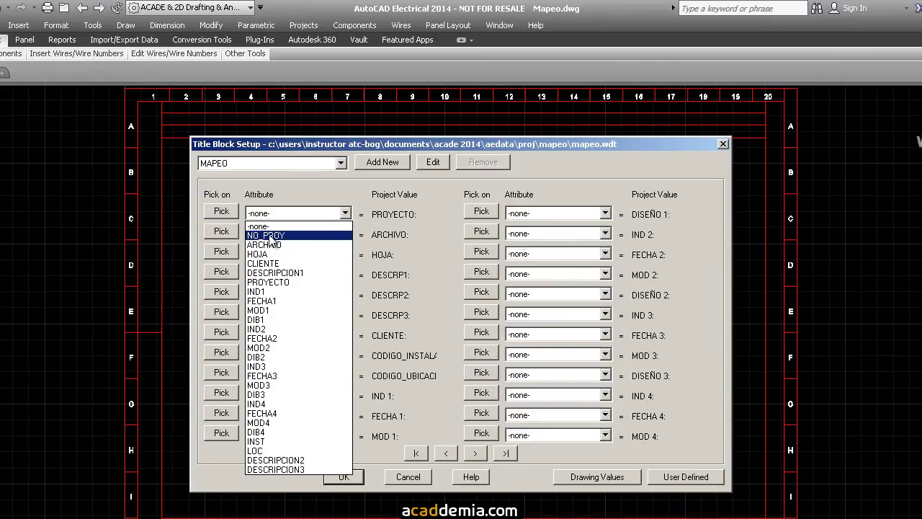
pyautogui.click(444, 236)
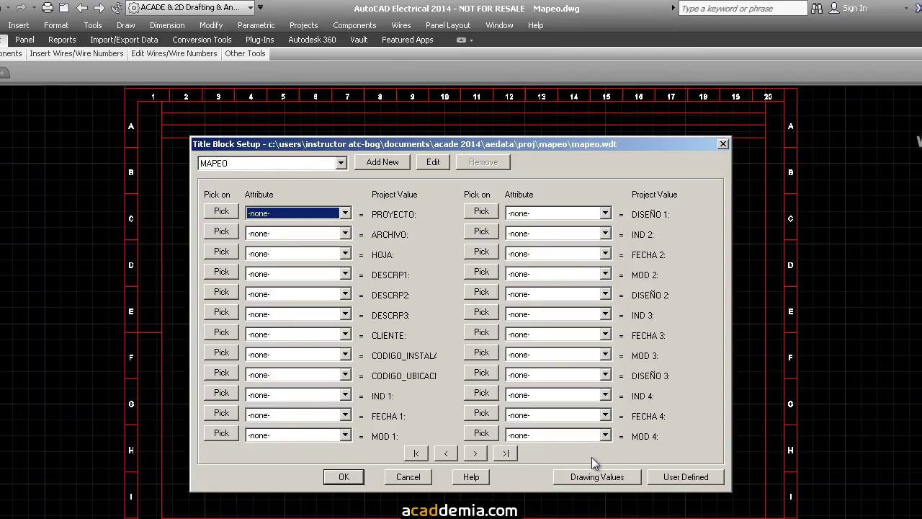
pyautogui.click(421, 477)
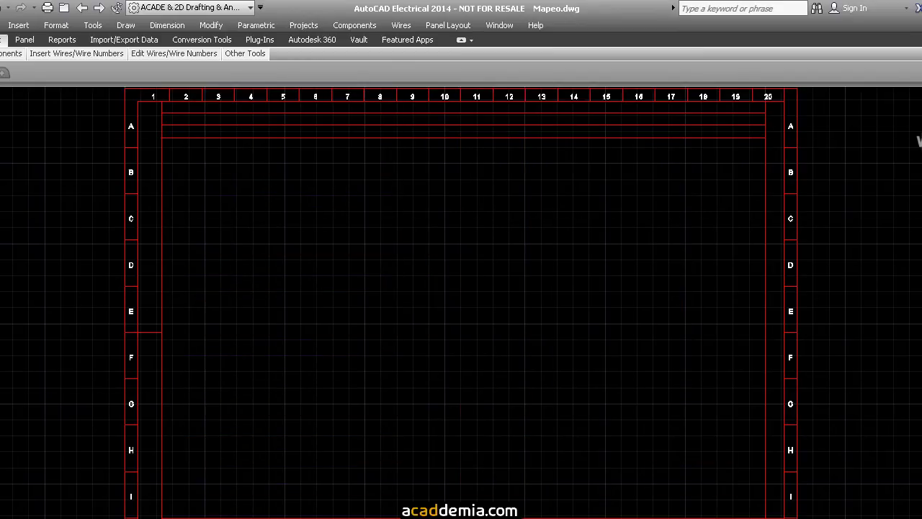
# Step: Cancel the new-drawing template chooser and start Title Block Setup from the Projects menu
pyautogui.hotkey('ctrl', 'n')
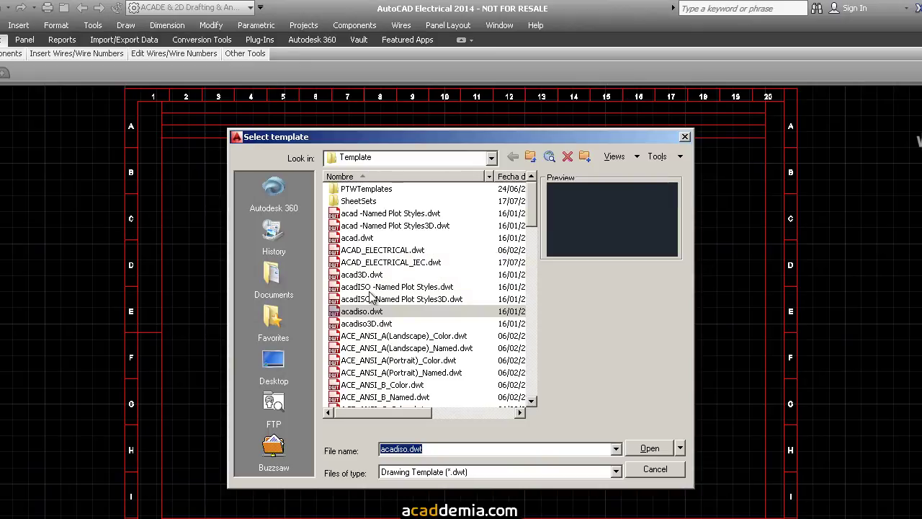
pyautogui.click(652, 469)
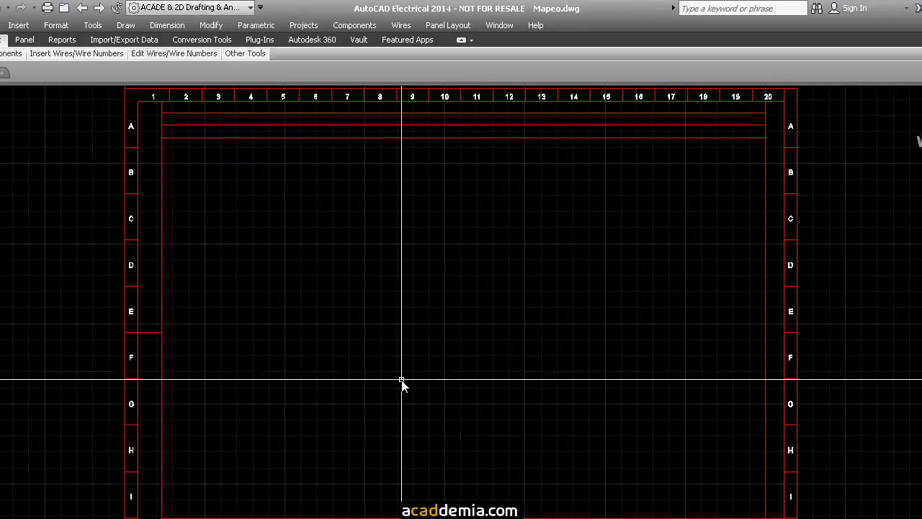
pyautogui.click(303, 27)
pyautogui.click(326, 198)
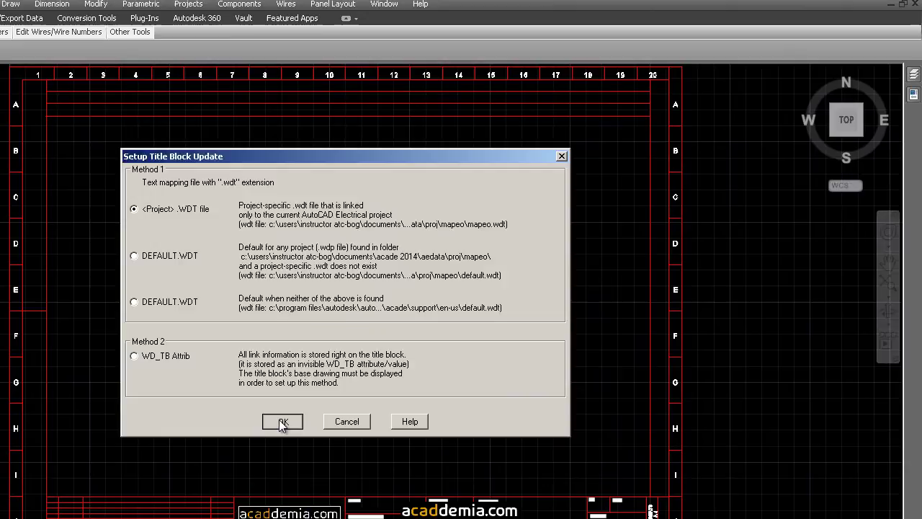
# Step: Accept the project mapping file, pick the sheet's title block, and check the MAPEO folder
pyautogui.click(282, 422)
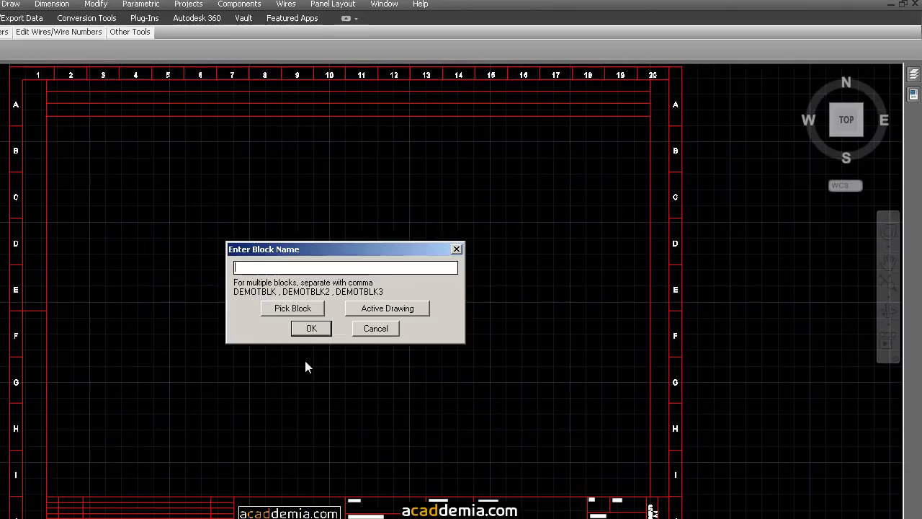
pyautogui.click(307, 307)
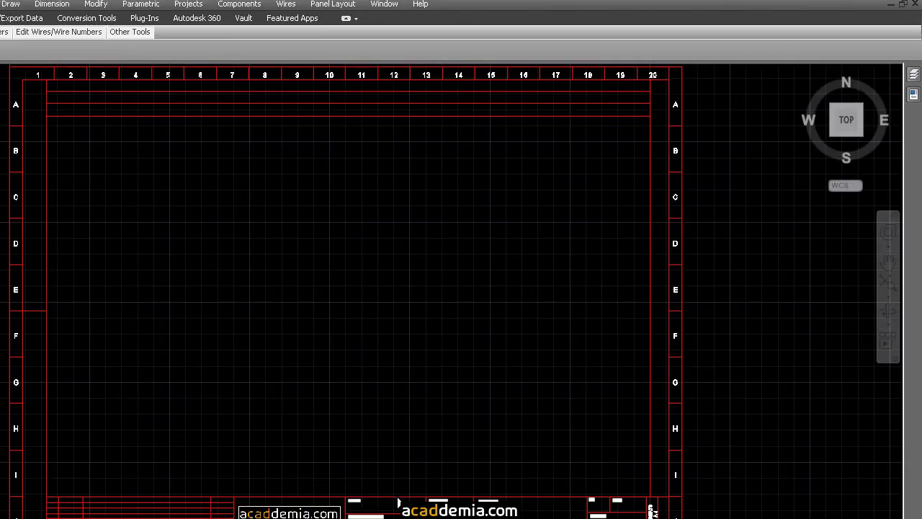
pyautogui.click(377, 389)
pyautogui.click(312, 330)
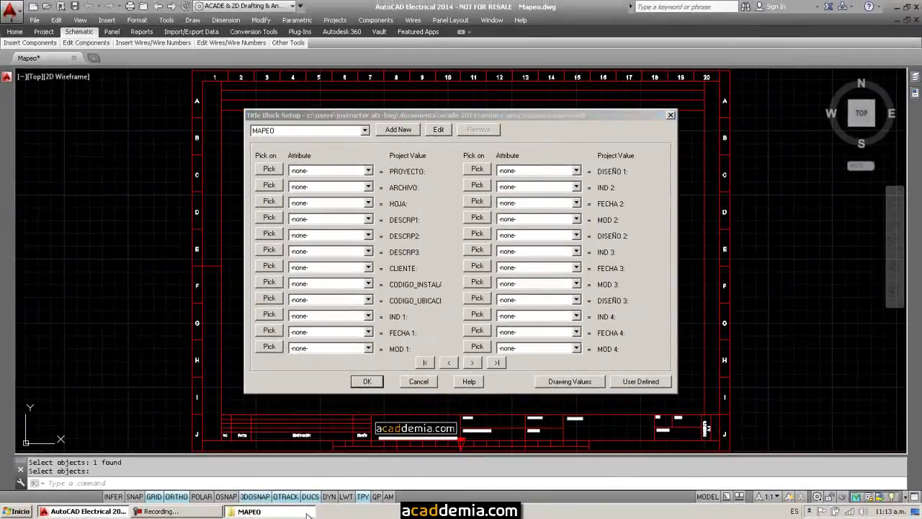
pyautogui.click(306, 513)
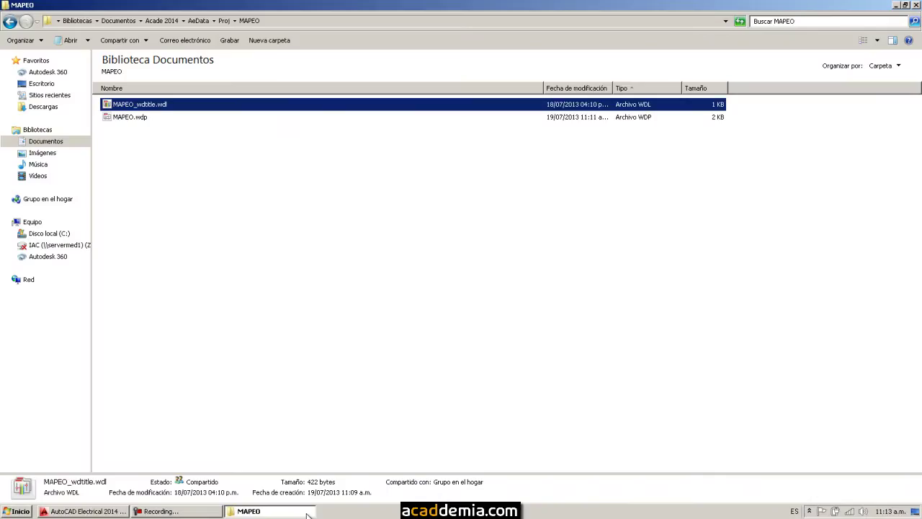
pyautogui.click(252, 512)
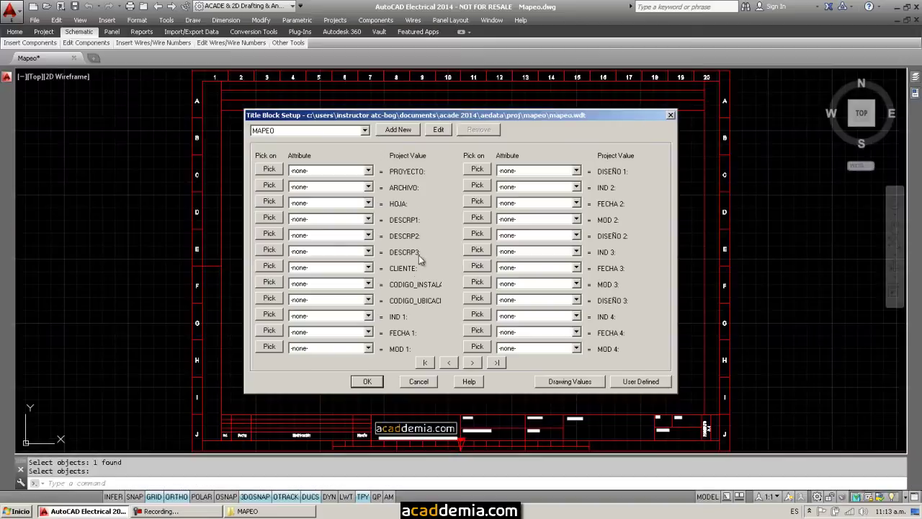
# Step: Map PROYECTO, ARCHIVO, HOJA and DESCRP1–3 to PROYECTO, ARCHIVO, HOJA and DESCRIPCION1–3
pyautogui.click(368, 171)
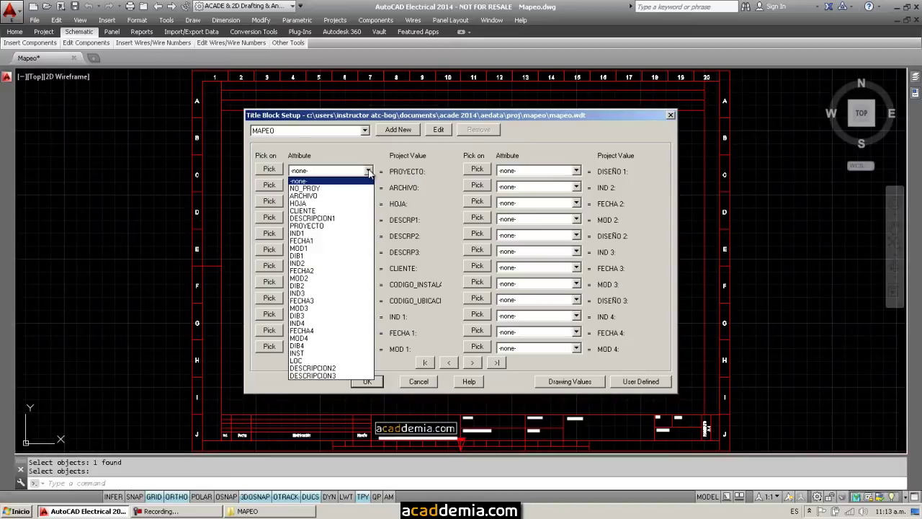
pyautogui.click(345, 226)
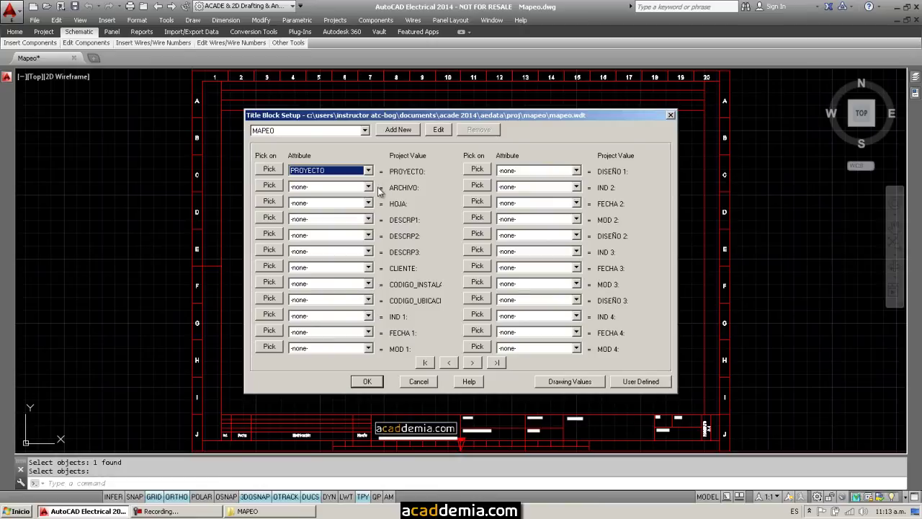
pyautogui.click(368, 186)
pyautogui.click(351, 212)
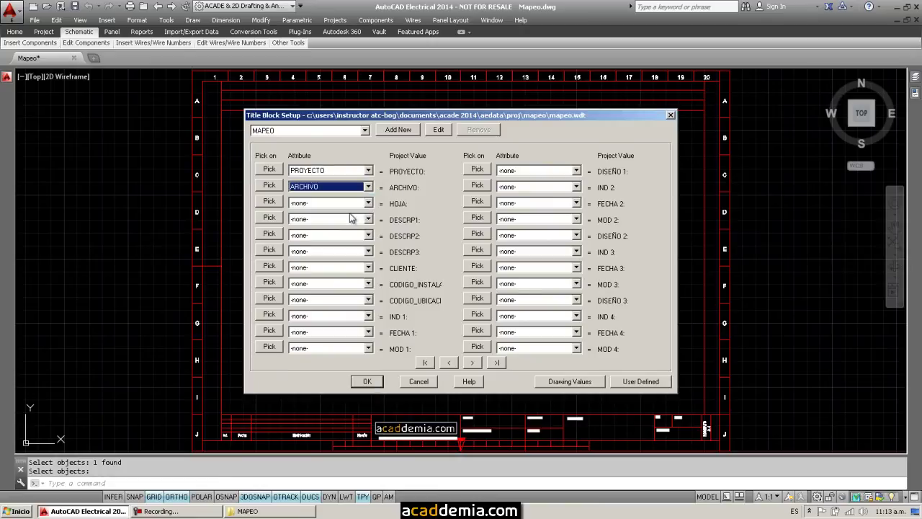
pyautogui.click(368, 204)
pyautogui.click(351, 239)
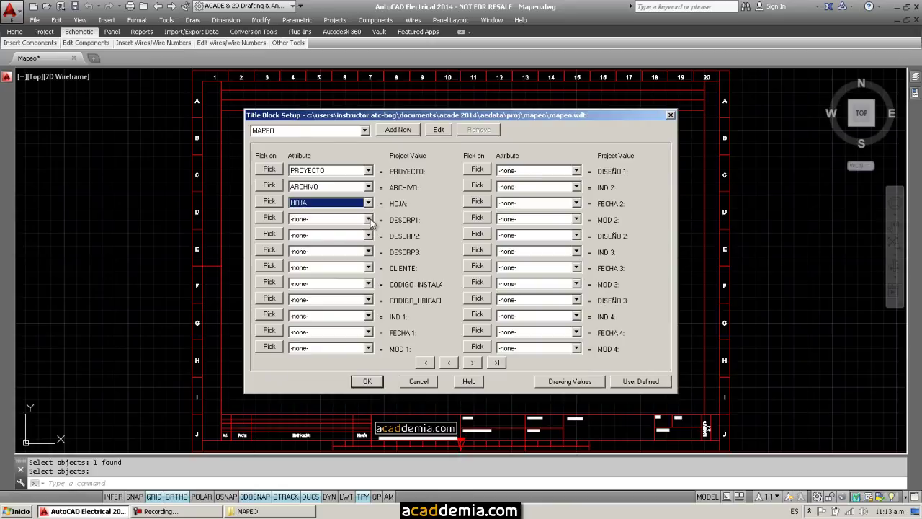
pyautogui.click(369, 219)
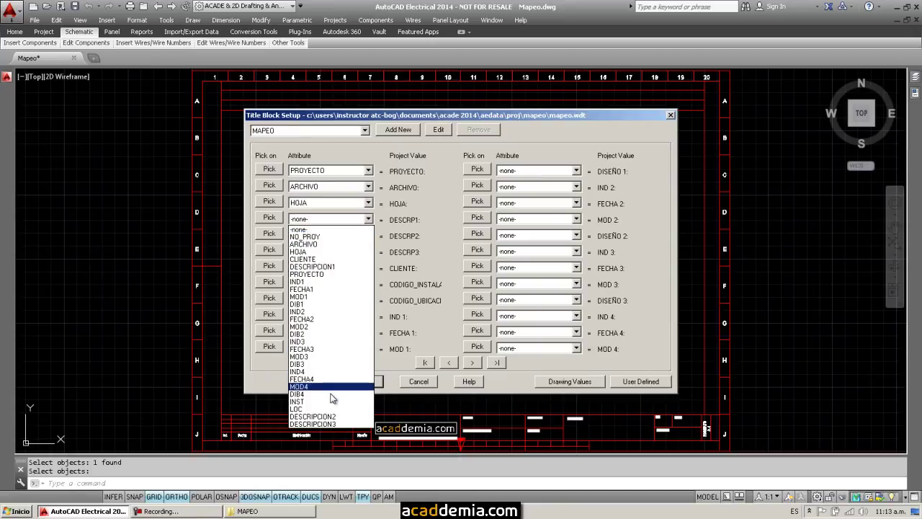
pyautogui.click(346, 266)
pyautogui.click(368, 235)
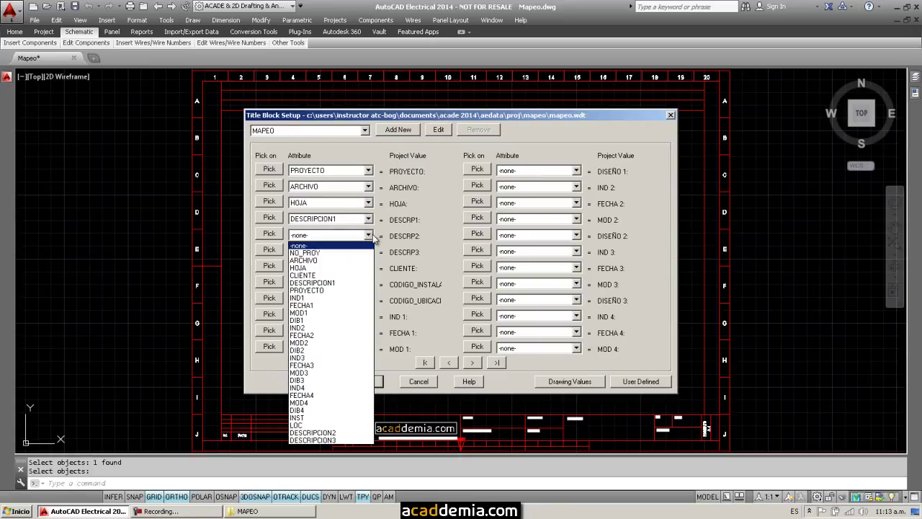
pyautogui.click(332, 432)
pyautogui.click(369, 251)
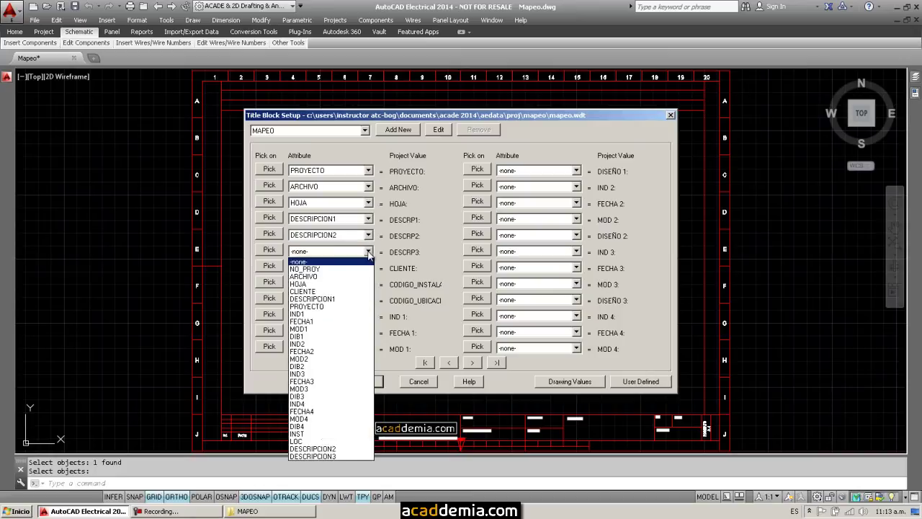
pyautogui.click(323, 457)
# Step: Map CLIENTE, installation, location, IND 1, FECHA 1 and MOD 1 to CLIENTE, INST, LOC, IND1, FECHA1, MOD1
pyautogui.click(368, 267)
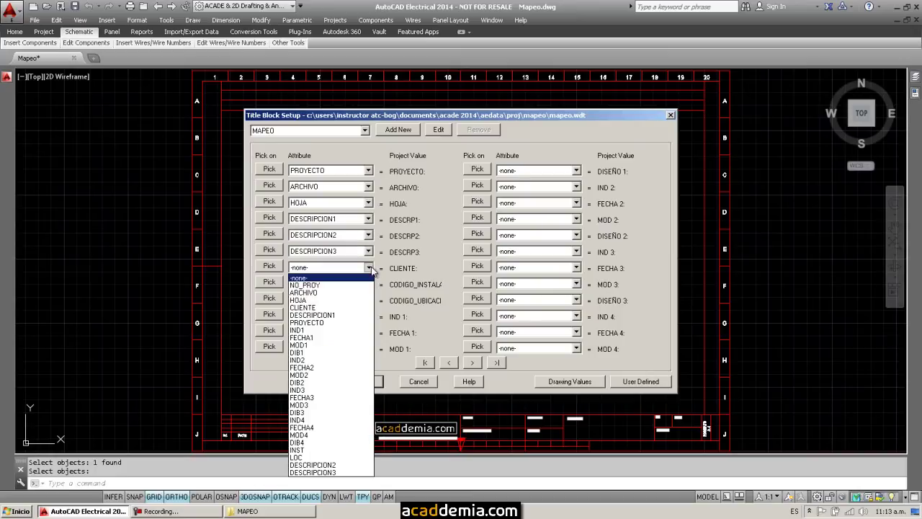
pyautogui.click(366, 307)
pyautogui.click(368, 283)
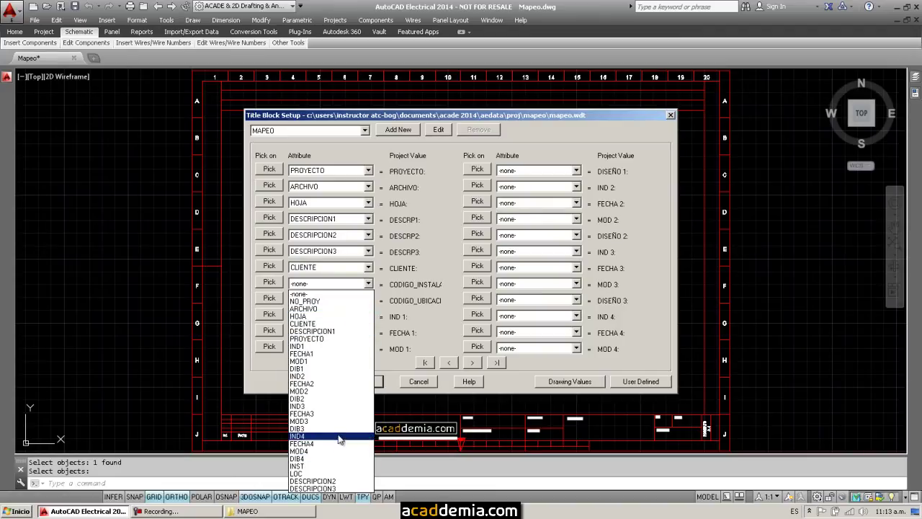
pyautogui.click(335, 467)
pyautogui.click(368, 300)
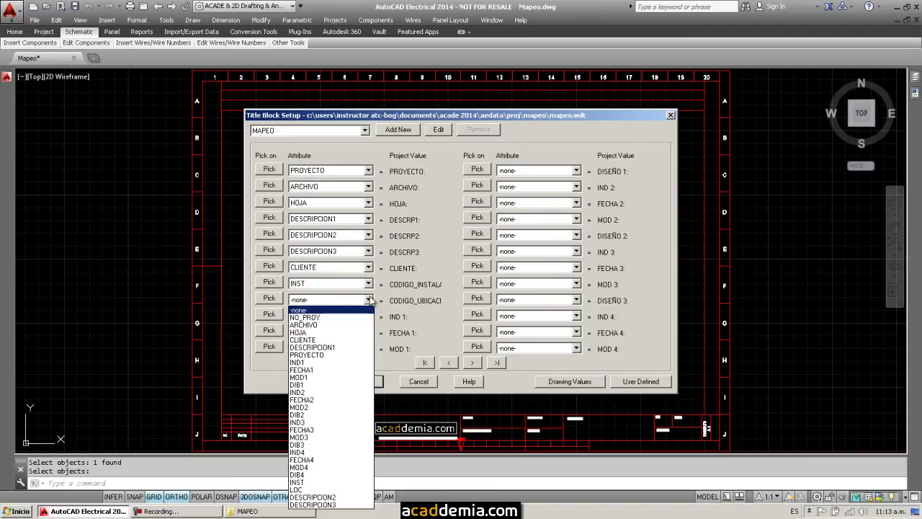
pyautogui.click(336, 489)
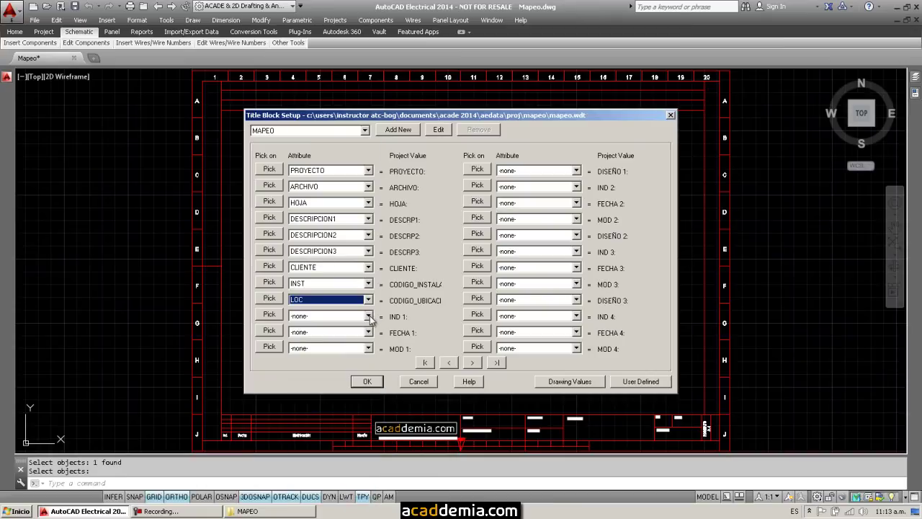
pyautogui.click(368, 317)
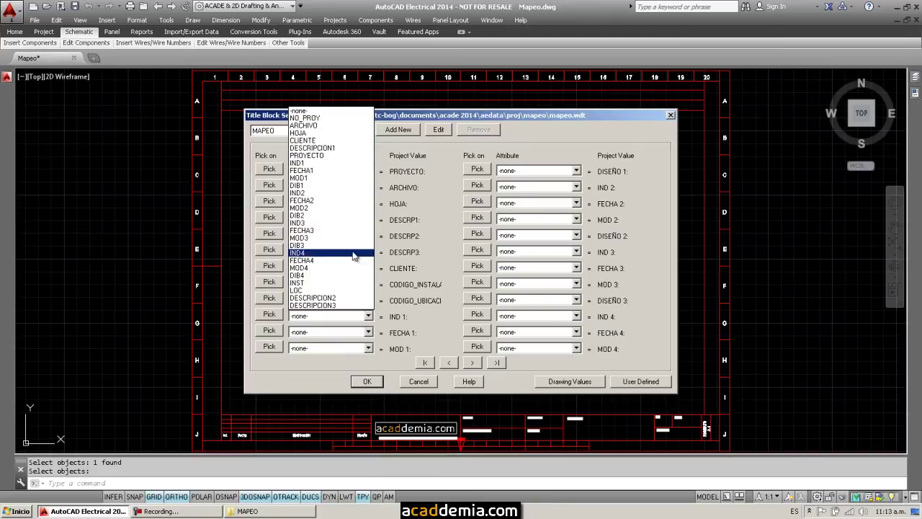
pyautogui.click(342, 170)
pyautogui.click(369, 332)
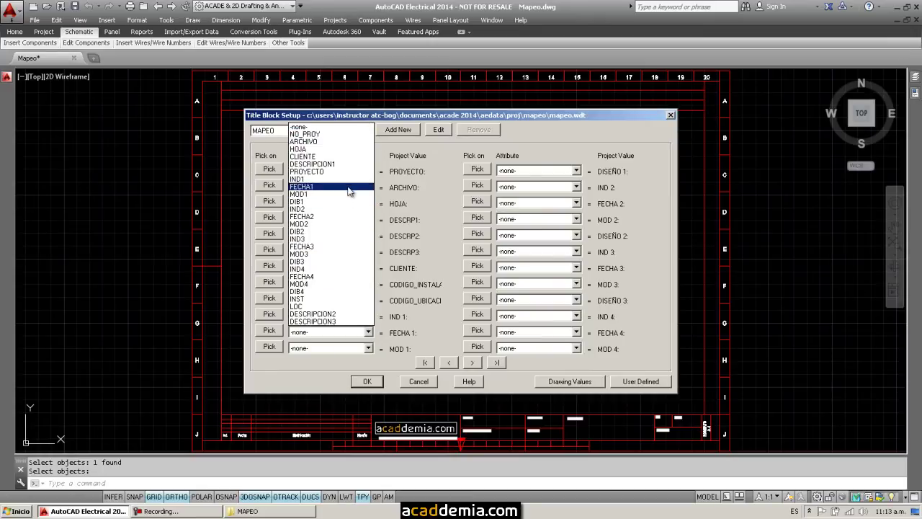
pyautogui.click(349, 187)
pyautogui.click(368, 348)
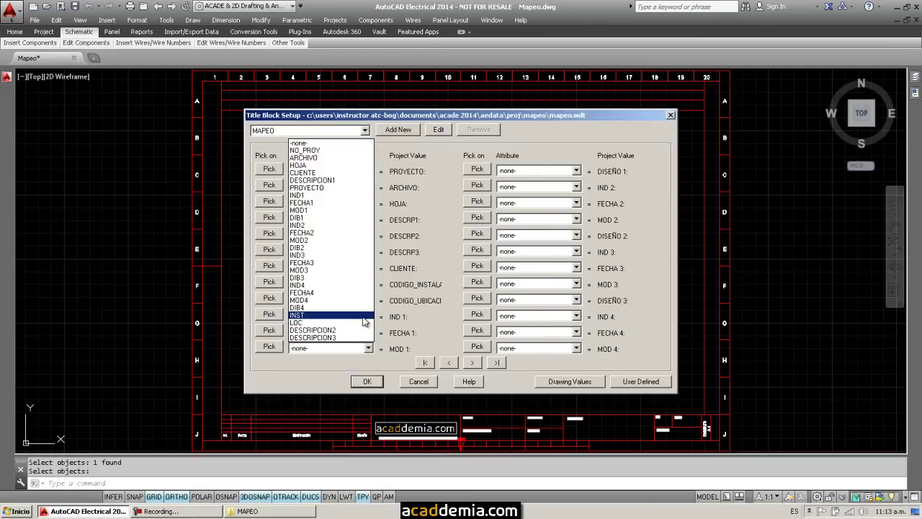
pyautogui.click(353, 210)
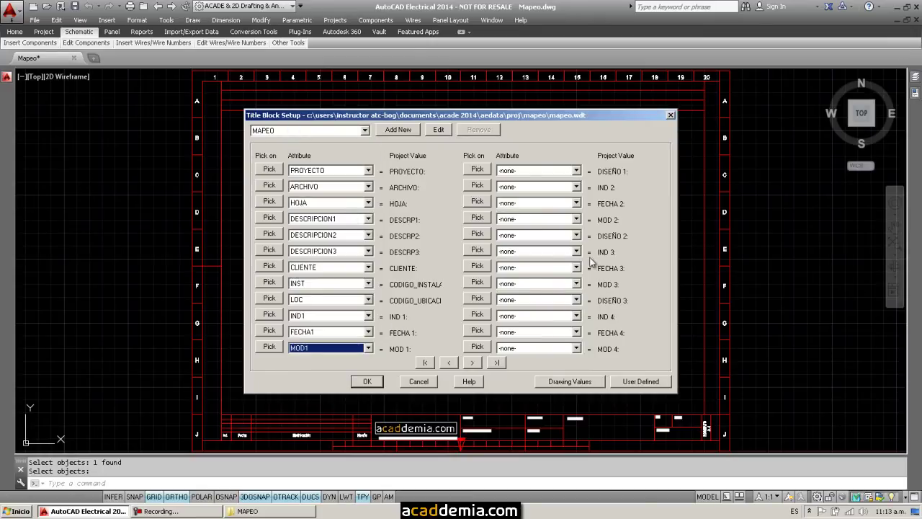
# Step: Assign DIB1, IND2, FECHA2, MOD2, DIB2 and IND3 to DISEÑO 1 through IND 3
pyautogui.click(576, 171)
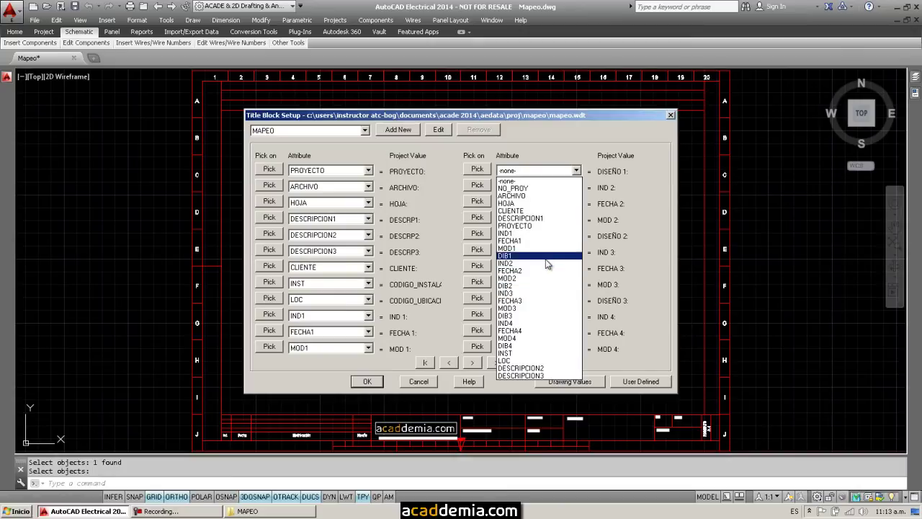
pyautogui.click(548, 256)
pyautogui.click(576, 187)
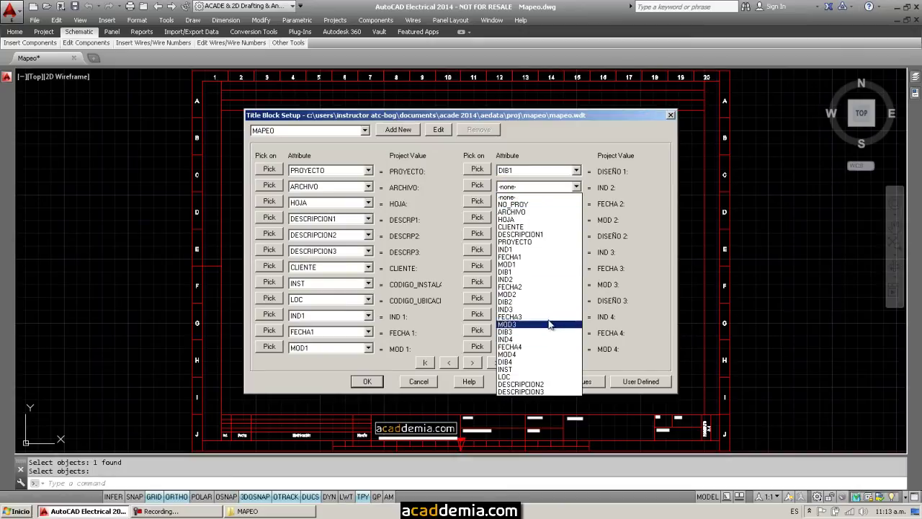
pyautogui.click(547, 279)
pyautogui.click(576, 203)
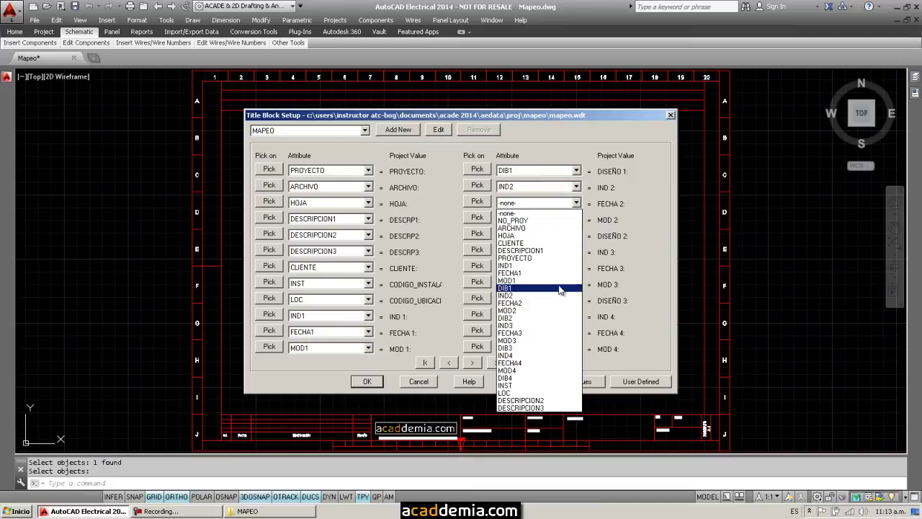
pyautogui.click(548, 304)
pyautogui.click(577, 219)
pyautogui.click(546, 326)
pyautogui.click(576, 236)
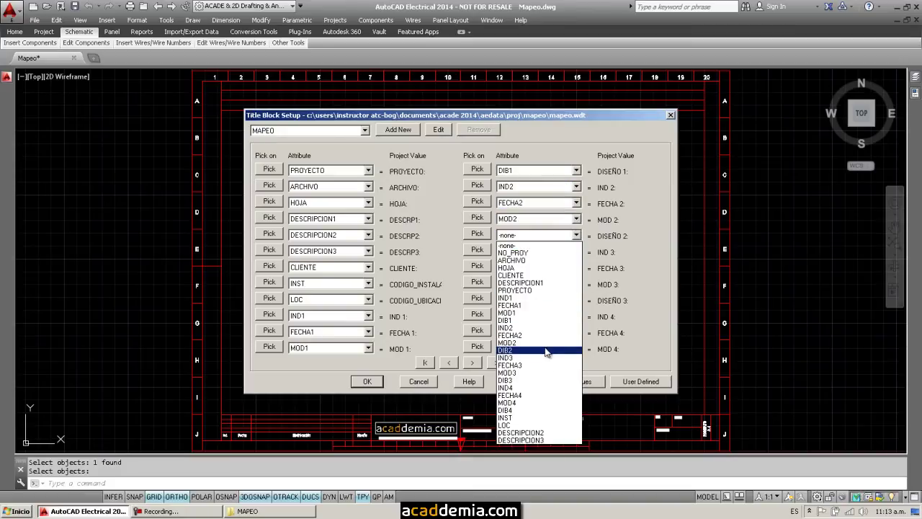
pyautogui.click(546, 351)
pyautogui.click(577, 251)
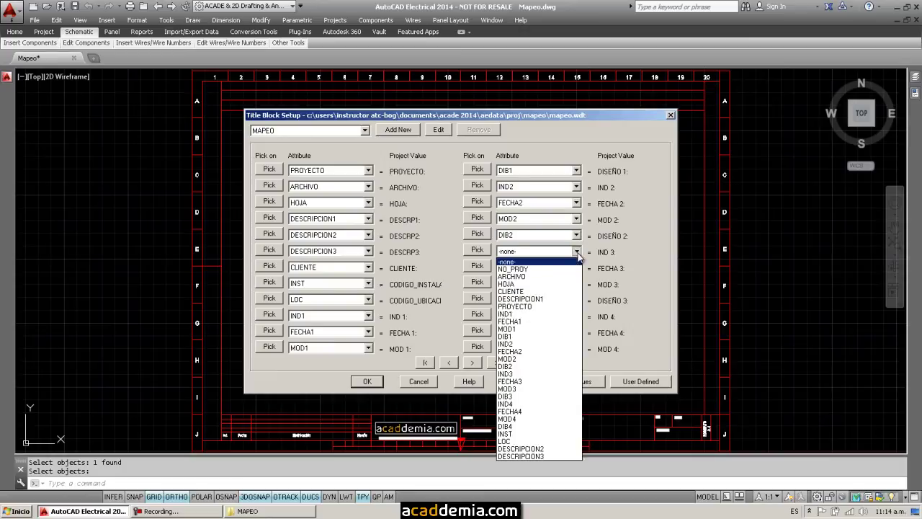
pyautogui.click(543, 375)
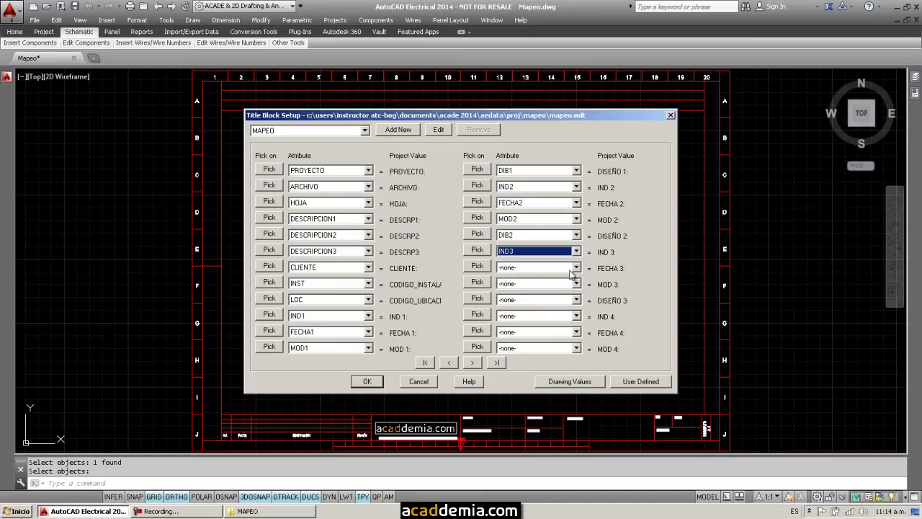
# Step: Assign FECHA3, MOD3, DIB3, IND4, FECHA4 and MOD4 to FECHA 3 through MOD 4, then page forward
pyautogui.click(577, 268)
pyautogui.click(544, 397)
pyautogui.click(576, 283)
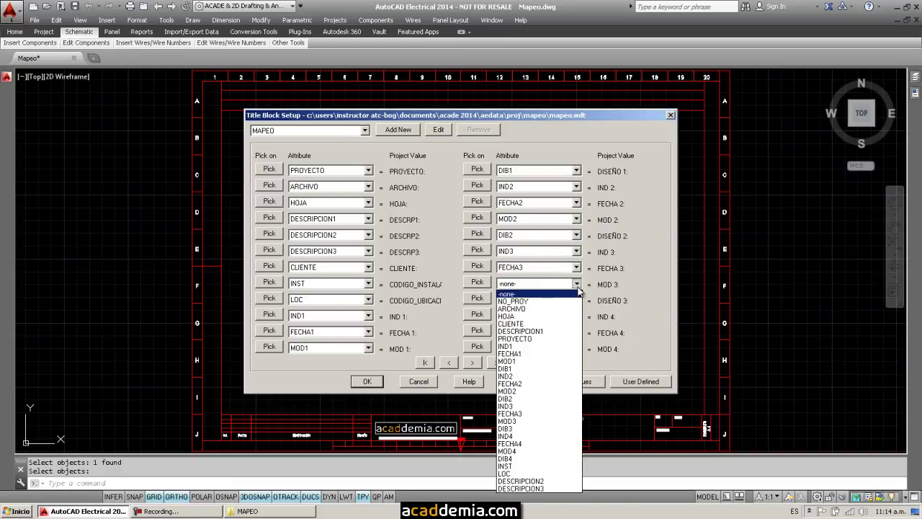
pyautogui.click(545, 412)
pyautogui.click(576, 300)
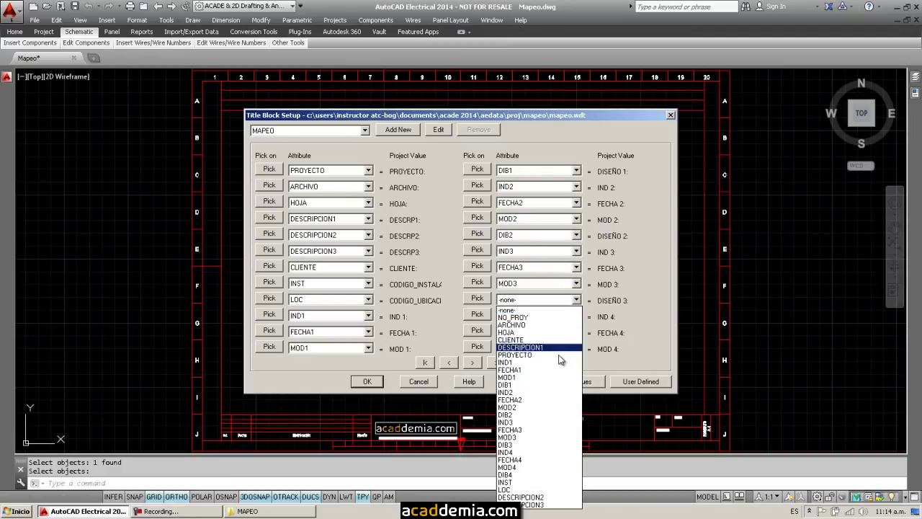
pyautogui.click(534, 445)
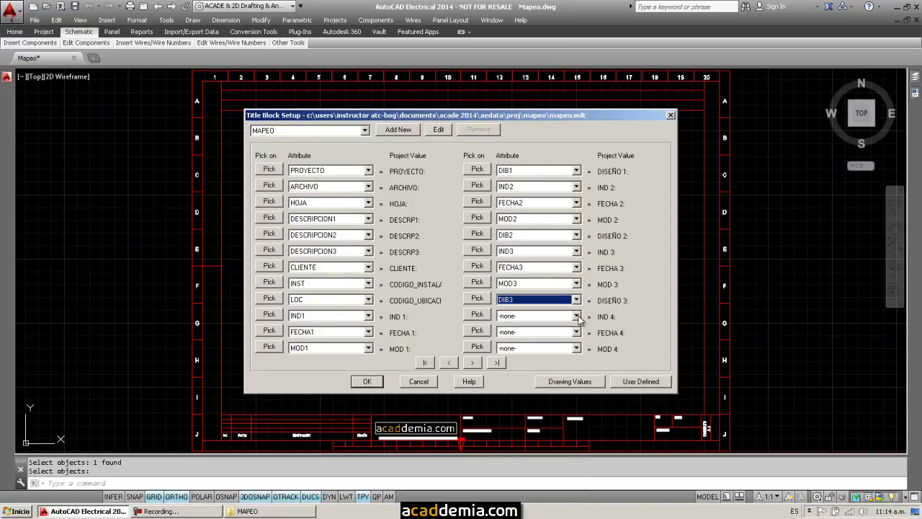
pyautogui.click(577, 316)
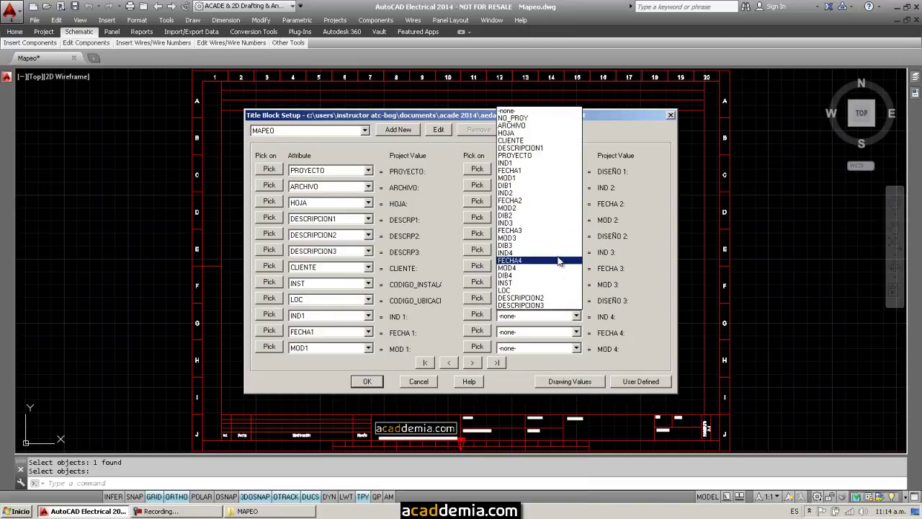
pyautogui.click(555, 252)
pyautogui.click(576, 332)
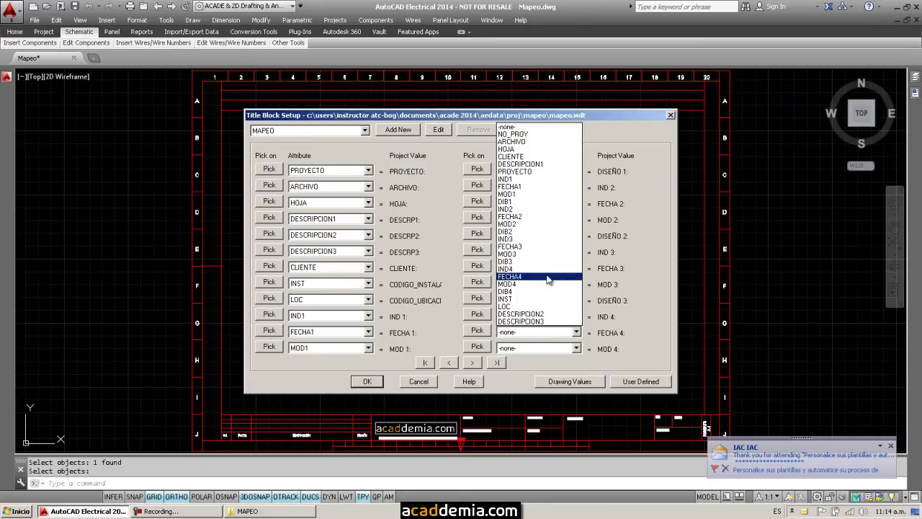
pyautogui.click(547, 276)
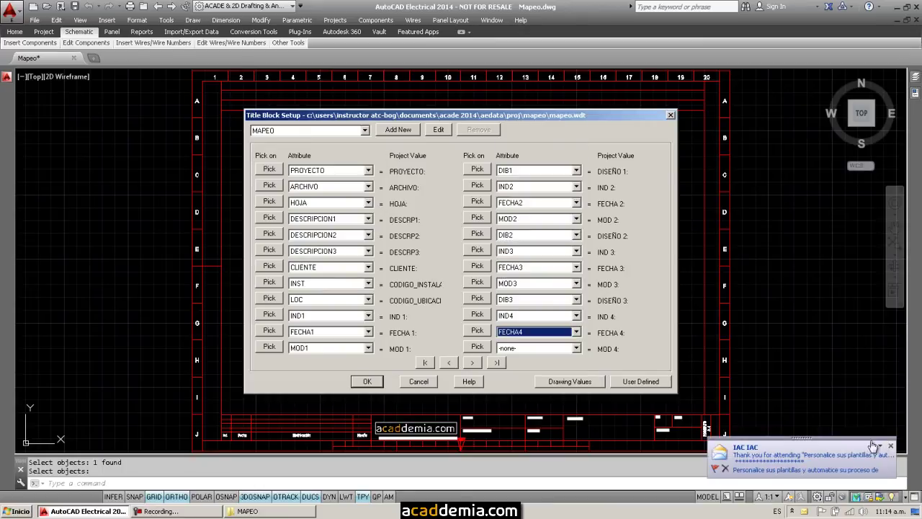
pyautogui.click(577, 348)
pyautogui.click(545, 300)
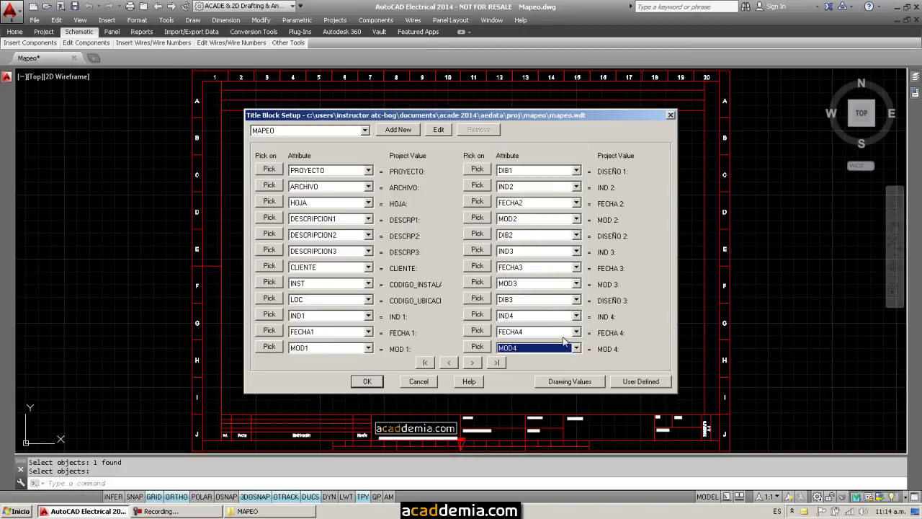
pyautogui.click(472, 363)
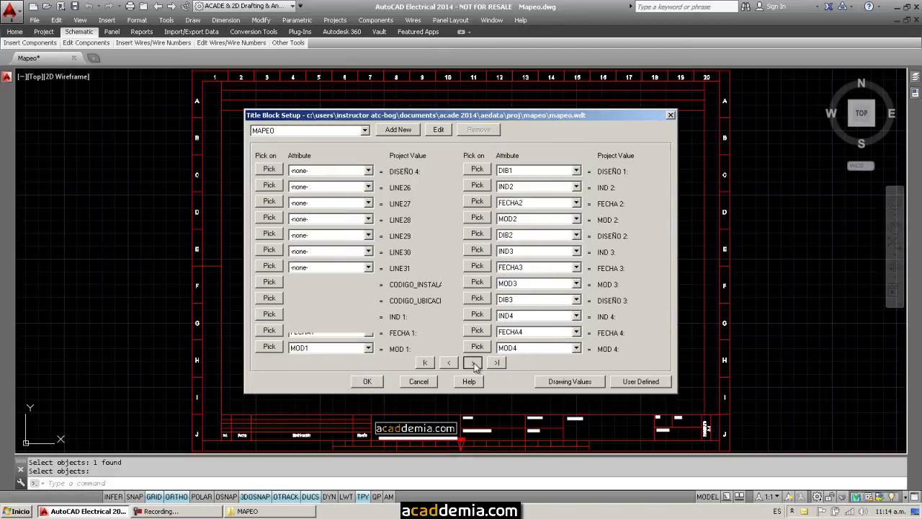
# Step: Leave DISEÑO 4 unmapped, page back to the first values, and show the Drawing Values page
pyautogui.click(368, 171)
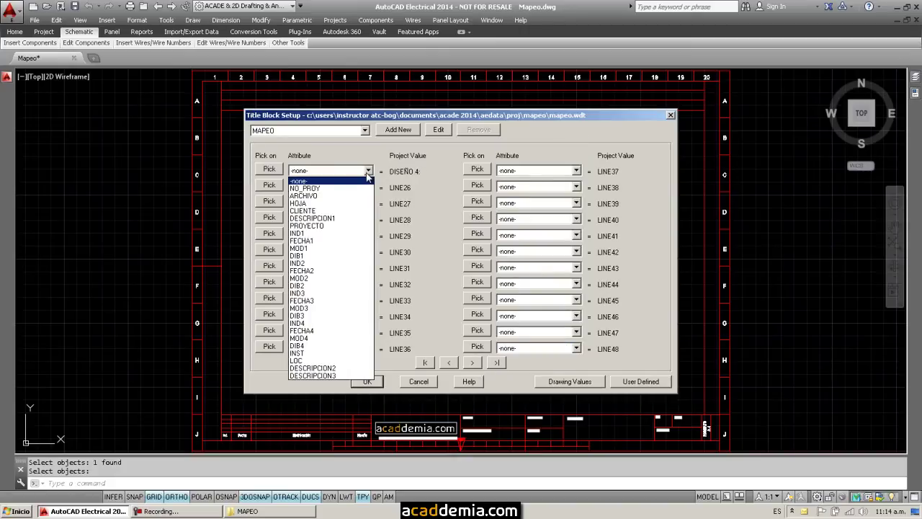
pyautogui.click(323, 353)
pyautogui.click(451, 362)
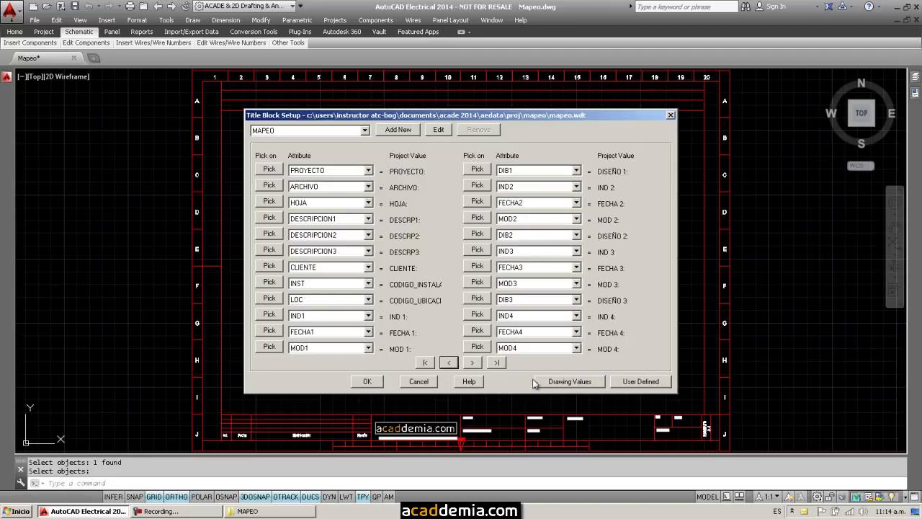
pyautogui.click(552, 382)
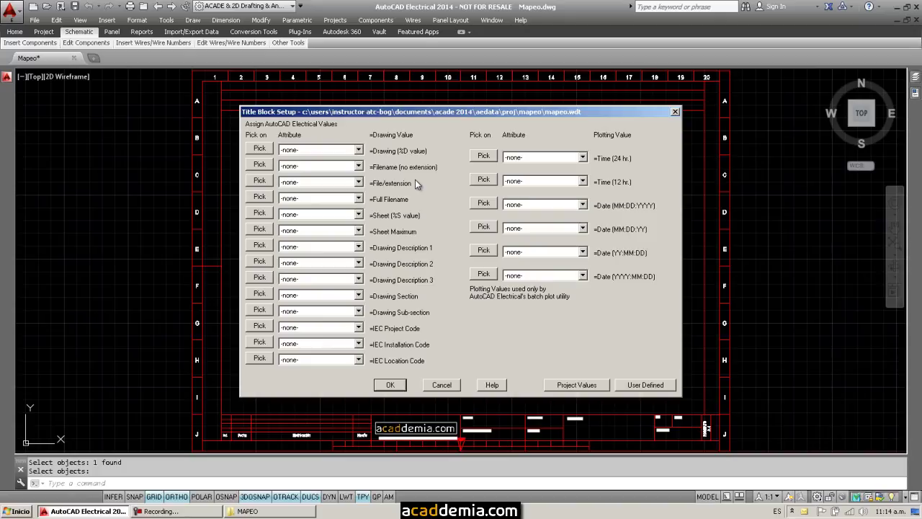
# Step: Map Filename to ARCHIVO, Sheet to HOJA, and Drawing Descriptions 1–3 to DESCRIPCION1–3
pyautogui.click(359, 166)
pyautogui.click(309, 194)
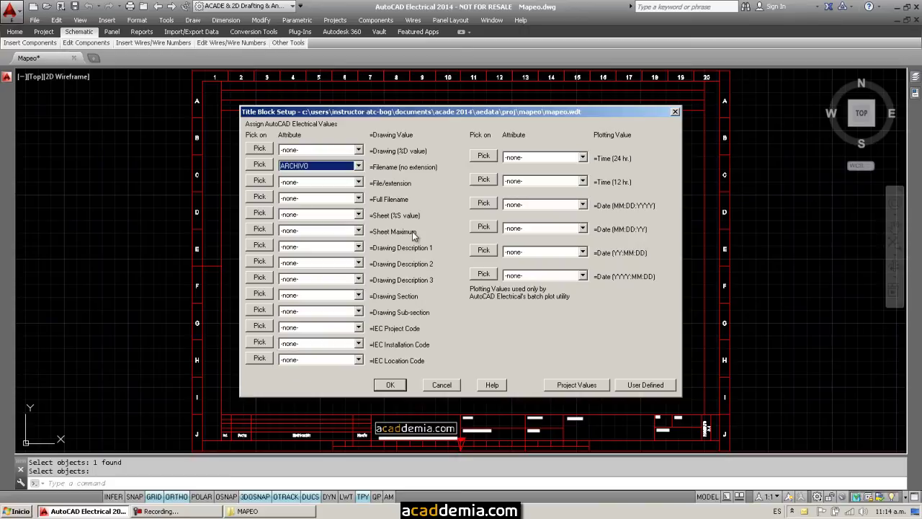
pyautogui.click(359, 214)
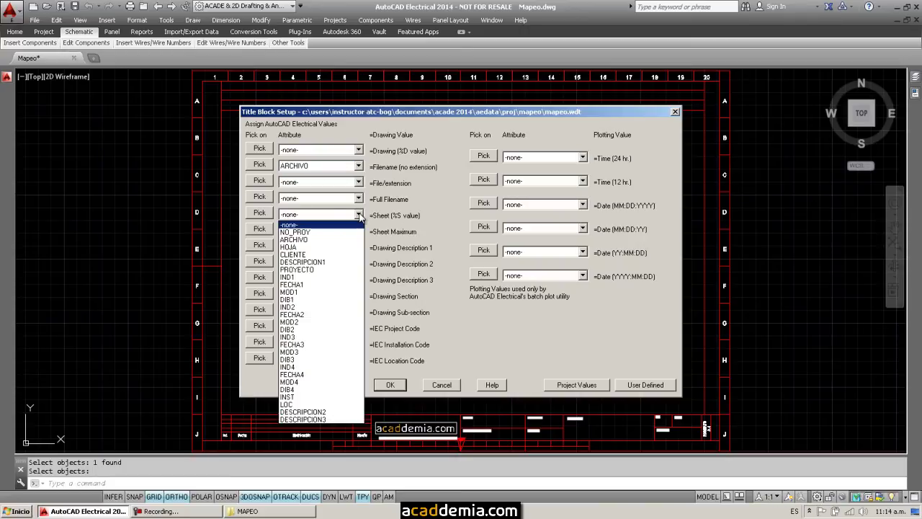
pyautogui.click(336, 248)
pyautogui.click(358, 248)
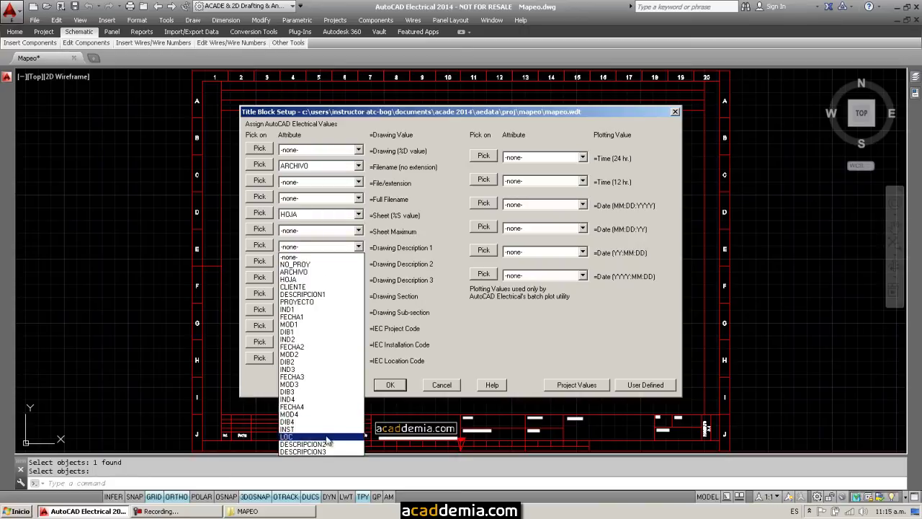
pyautogui.click(346, 294)
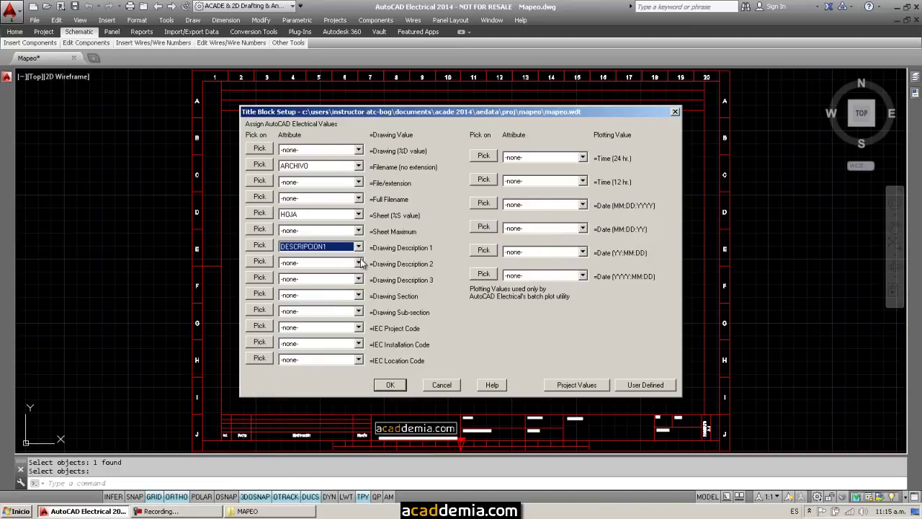
pyautogui.click(358, 262)
pyautogui.click(317, 459)
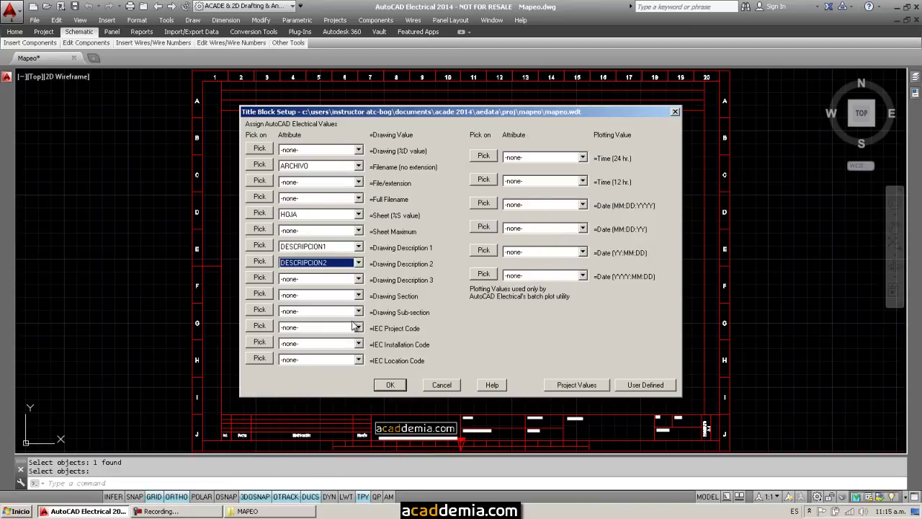
pyautogui.click(358, 279)
pyautogui.click(324, 485)
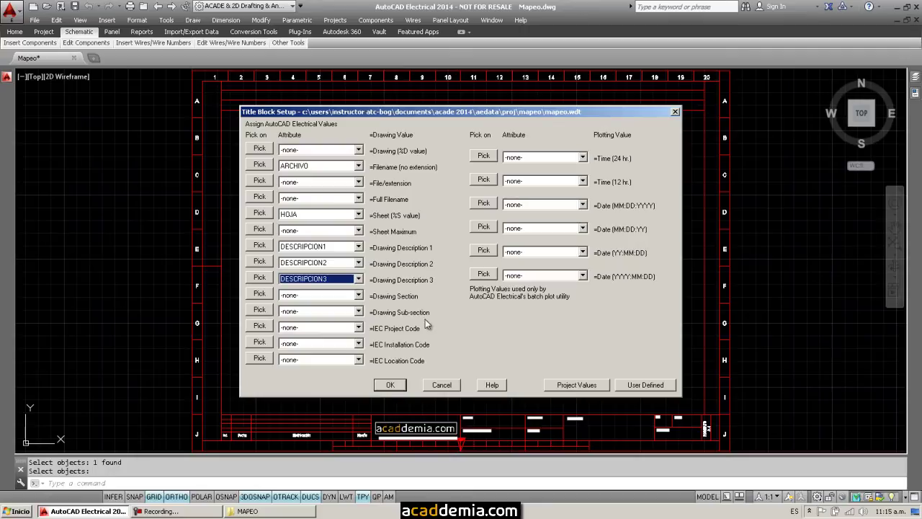
# Step: Map IEC Project, Installation and Location codes to NO_PROY, INST, LOC, and MM:DD:YYYY date to FECHA1
pyautogui.click(359, 327)
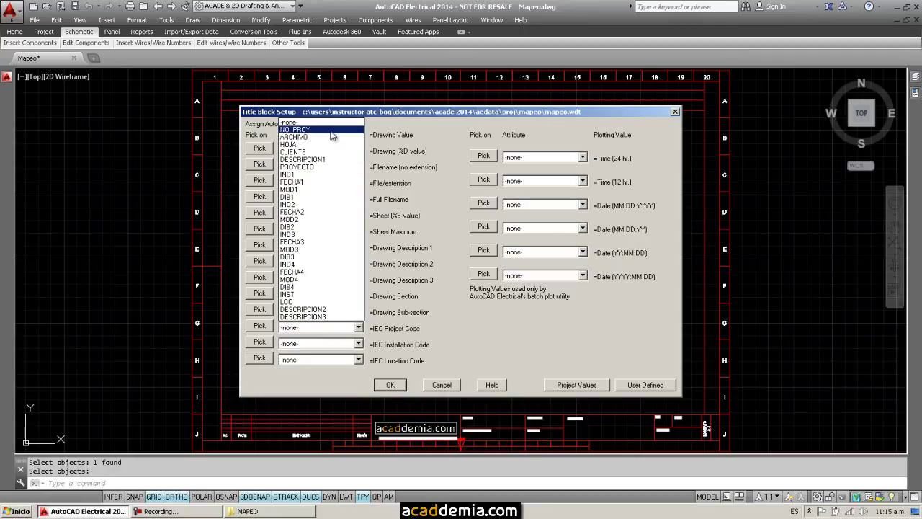
pyautogui.click(333, 131)
pyautogui.click(359, 344)
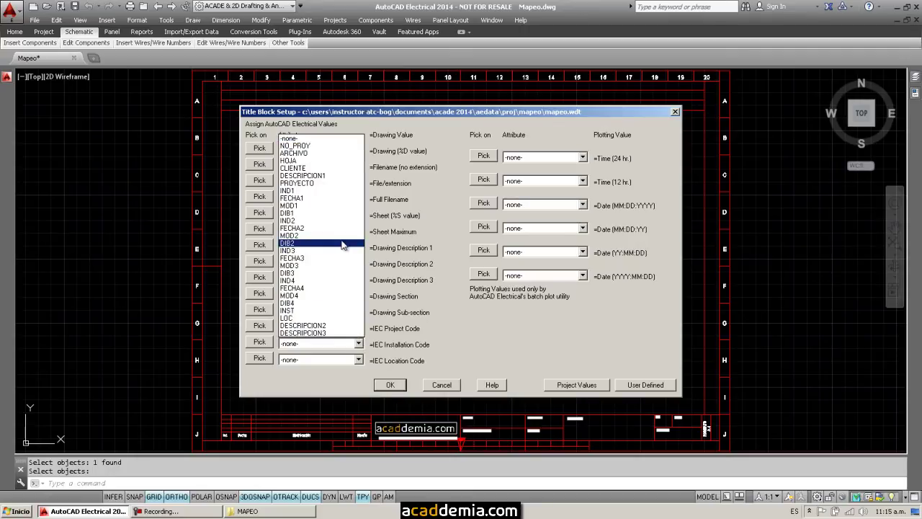
pyautogui.click(329, 310)
pyautogui.click(359, 359)
pyautogui.click(343, 334)
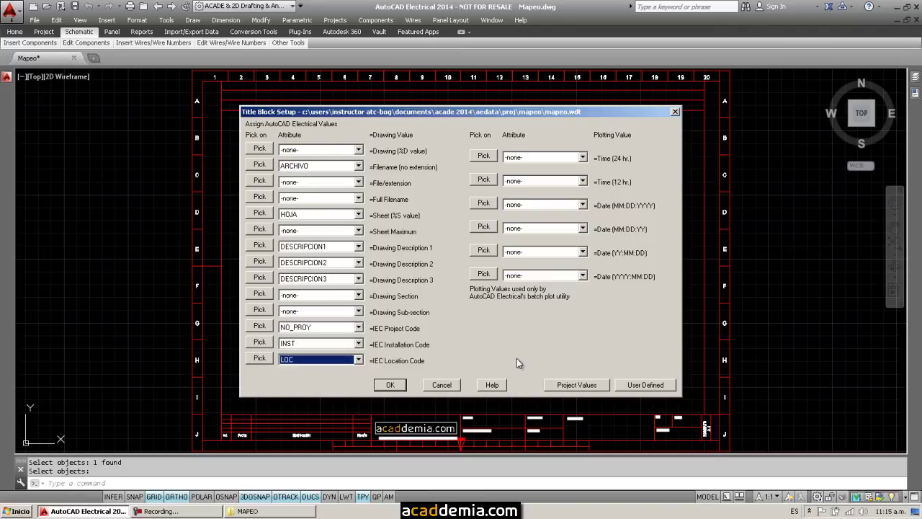
pyautogui.click(583, 206)
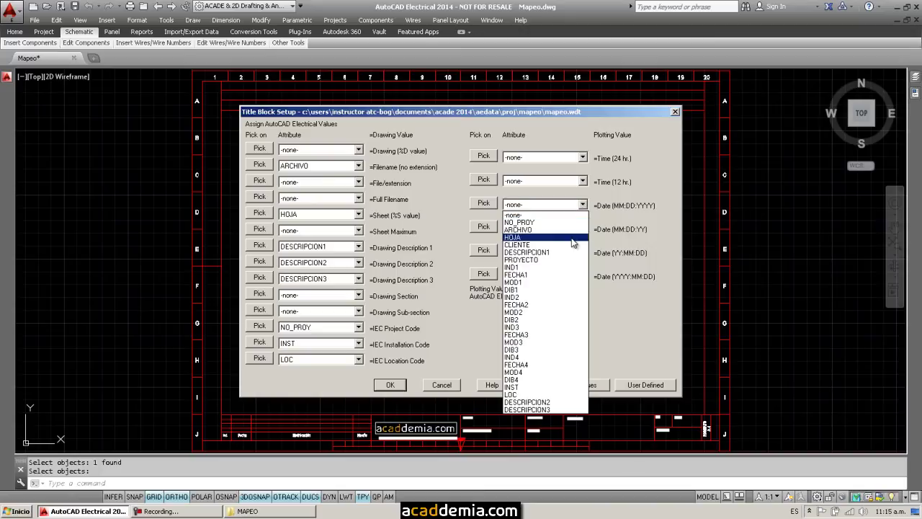
pyautogui.click(562, 275)
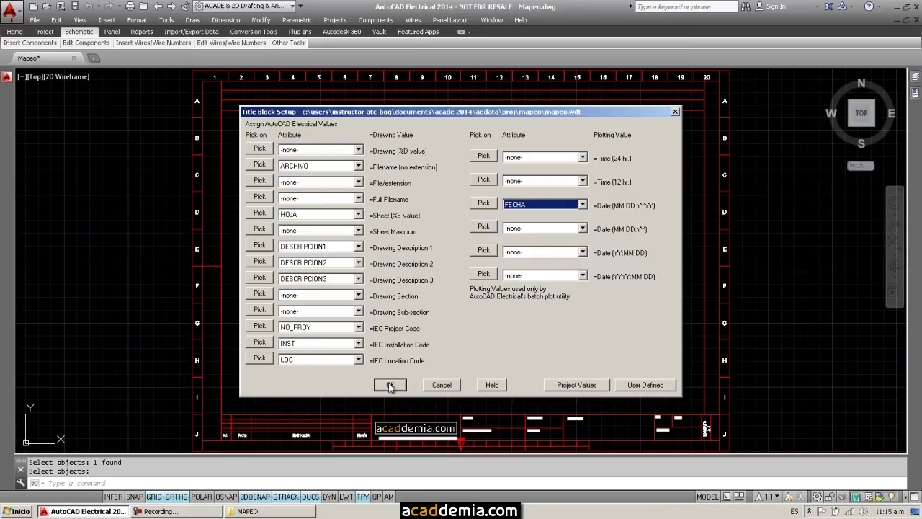
pyautogui.click(576, 385)
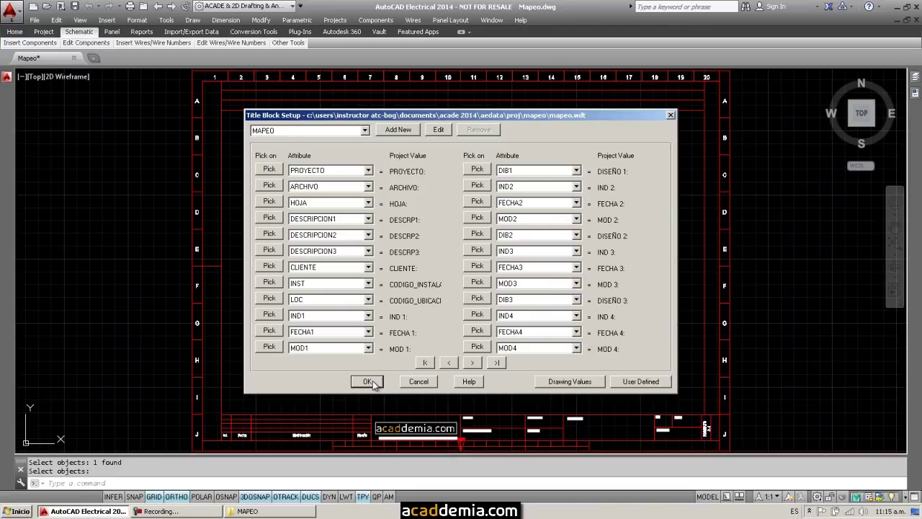
# Step: Save the title block mapping, then review and accept both pages of MAPEO's project descriptions
pyautogui.click(367, 382)
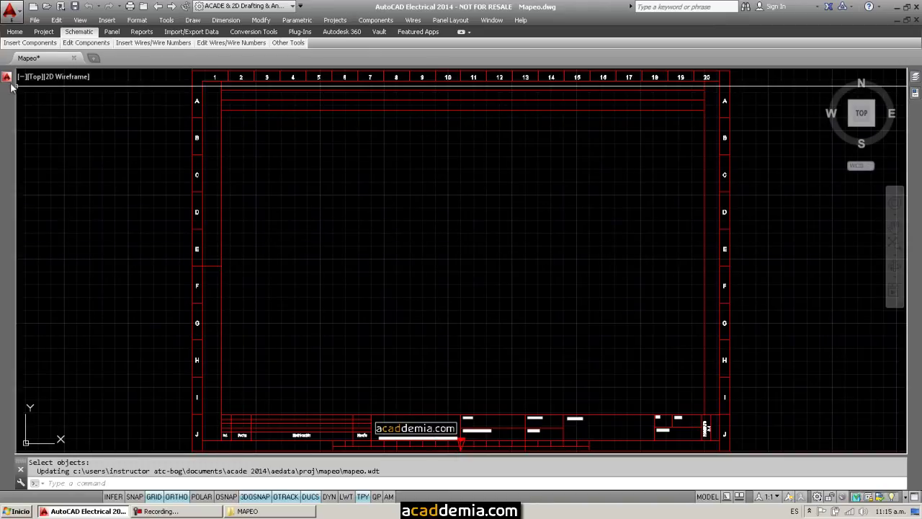
pyautogui.moveTo(11, 86)
pyautogui.rightClick(69, 122)
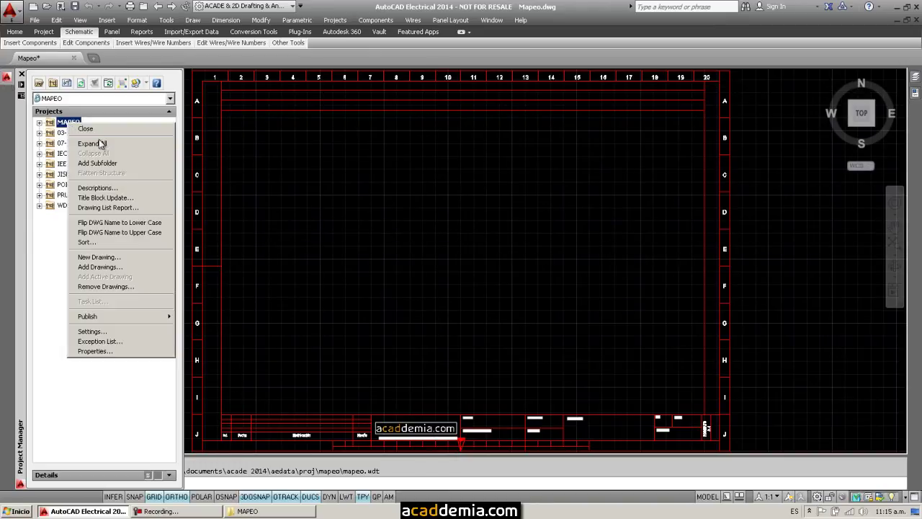
pyautogui.click(97, 188)
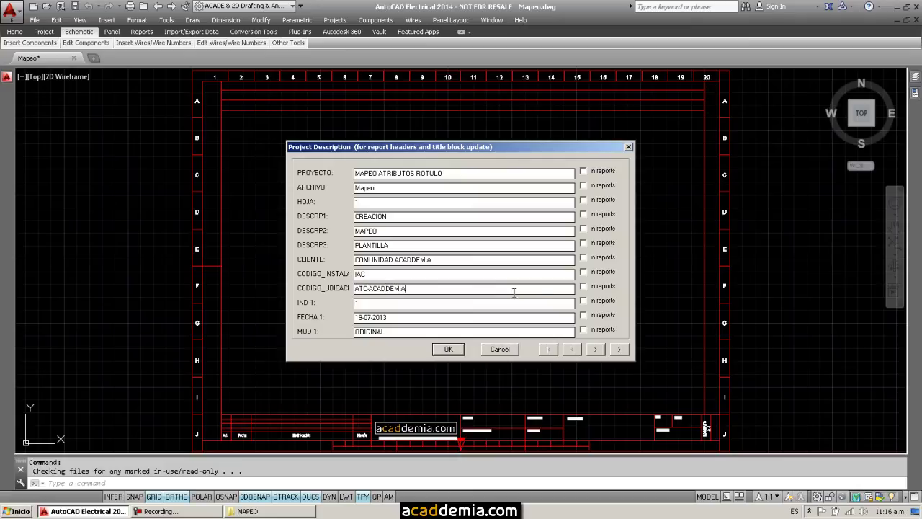
pyautogui.click(593, 349)
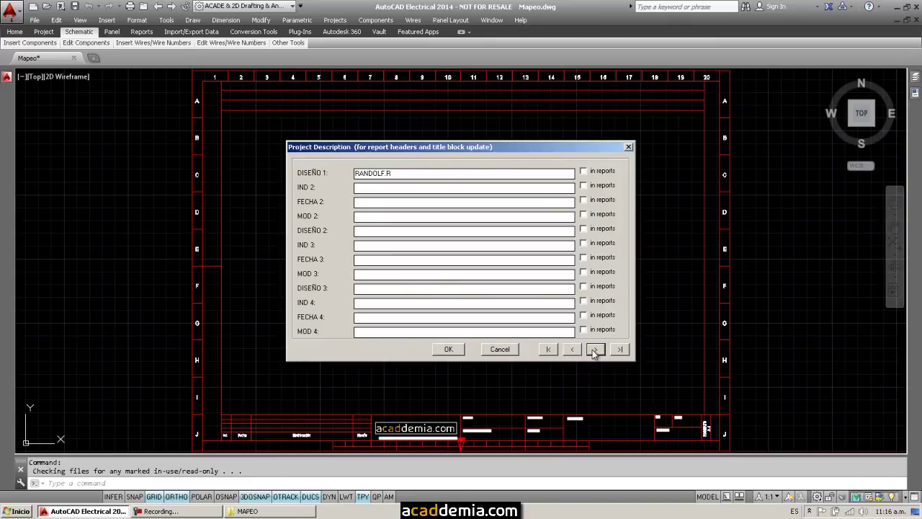
pyautogui.click(572, 349)
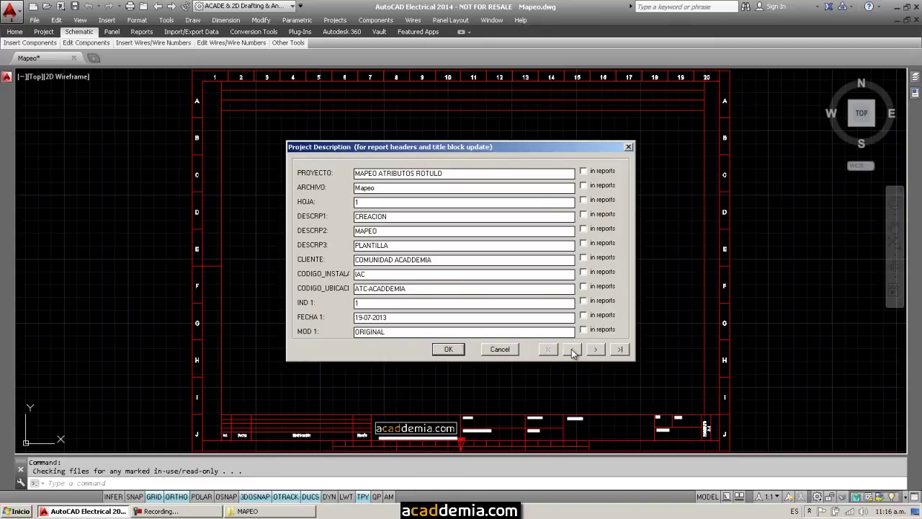
pyautogui.click(450, 349)
# Step: Run Title Block Update including Drawing Descriptions 1–3, save the selections, and apply to the active drawing only
pyautogui.moveTo(7, 77)
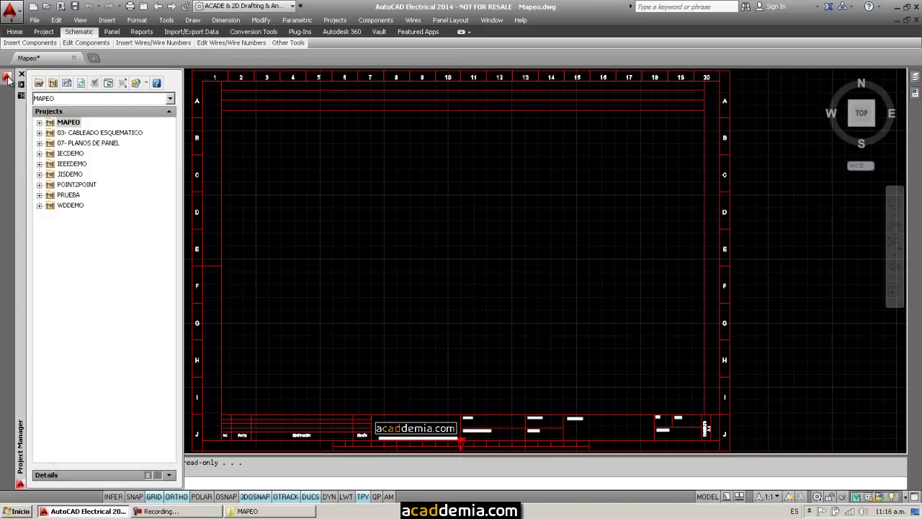
pyautogui.rightClick(63, 123)
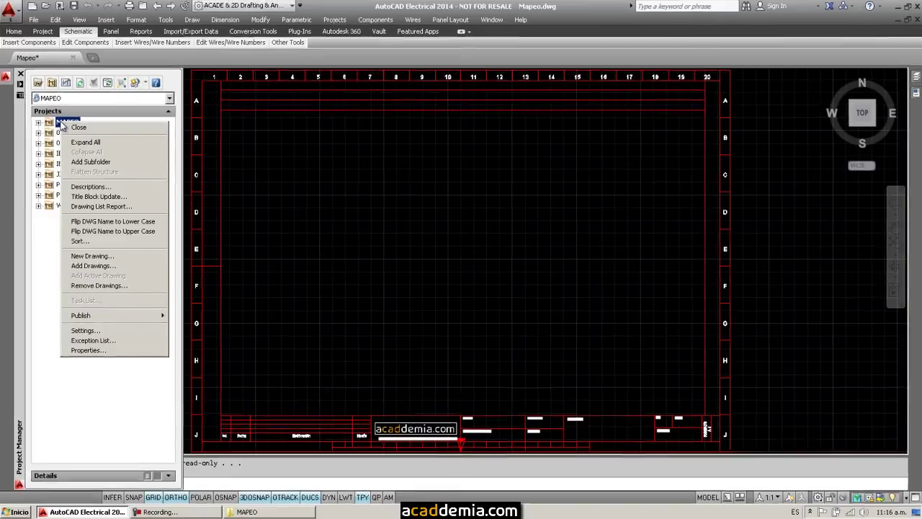
pyautogui.click(34, 193)
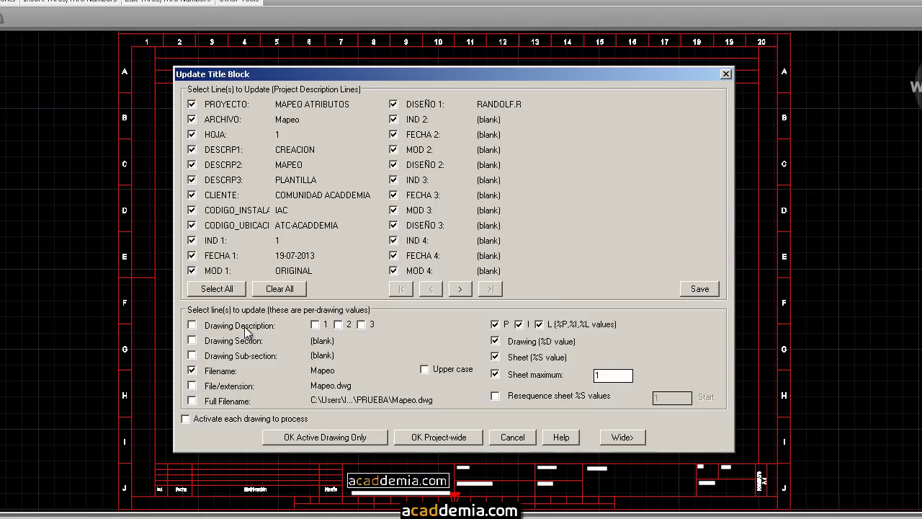
pyautogui.click(194, 324)
pyautogui.click(338, 324)
pyautogui.click(361, 325)
pyautogui.click(700, 289)
pyautogui.click(542, 309)
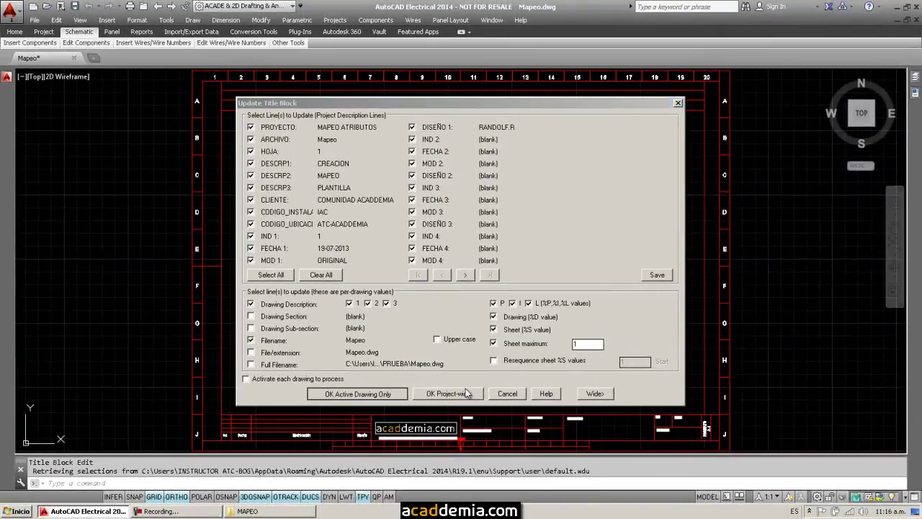
pyautogui.click(361, 441)
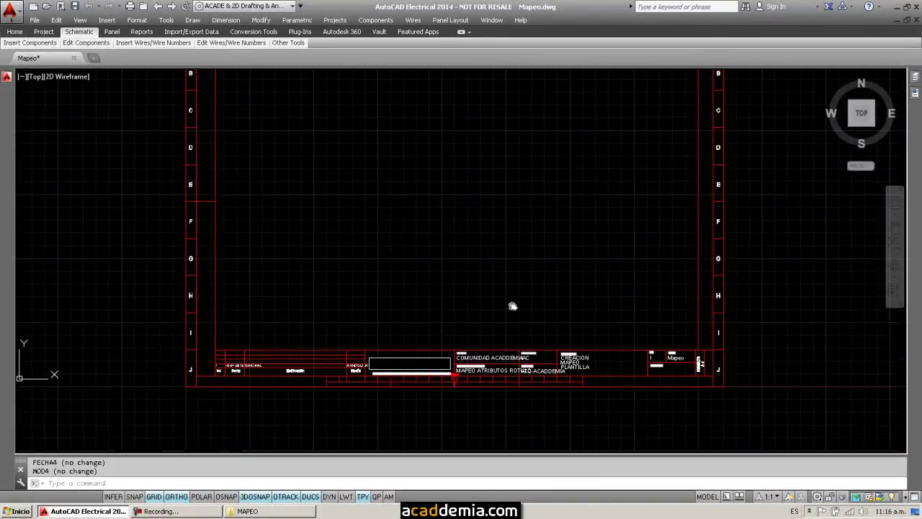
pyautogui.scroll(4, 280, 370)
pyautogui.scroll(2, 168, 354)
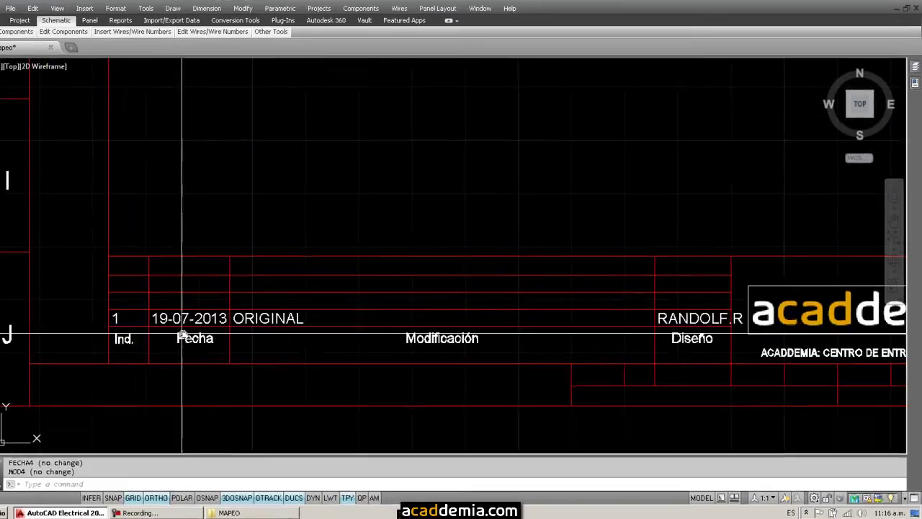
pyautogui.moveTo(533, 345); pyautogui.dragTo(448, 344, button='middle')
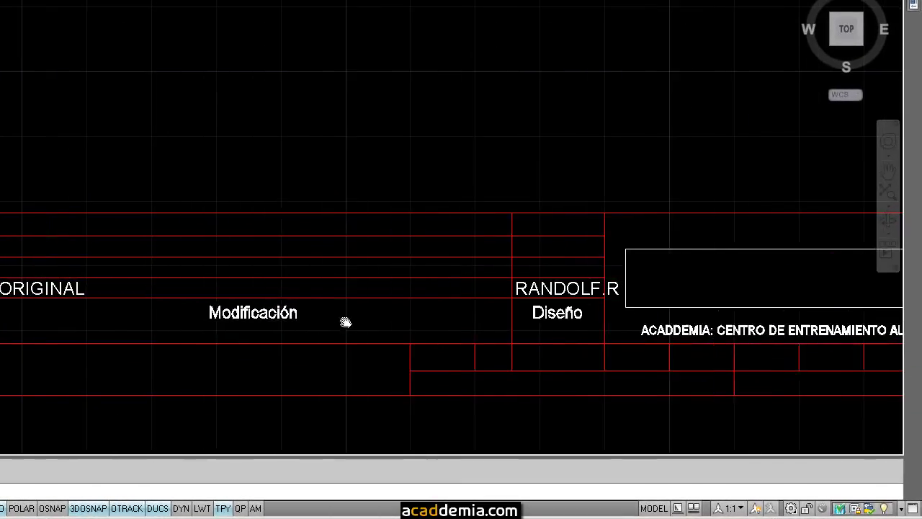
pyautogui.moveTo(346, 322); pyautogui.dragTo(195, 298, button='middle')
pyautogui.moveTo(310, 273); pyautogui.dragTo(268, 274, button='middle')
pyautogui.moveTo(447, 299); pyautogui.dragTo(262, 298, button='middle')
pyautogui.moveTo(204, 267); pyautogui.dragTo(107, 242, button='middle')
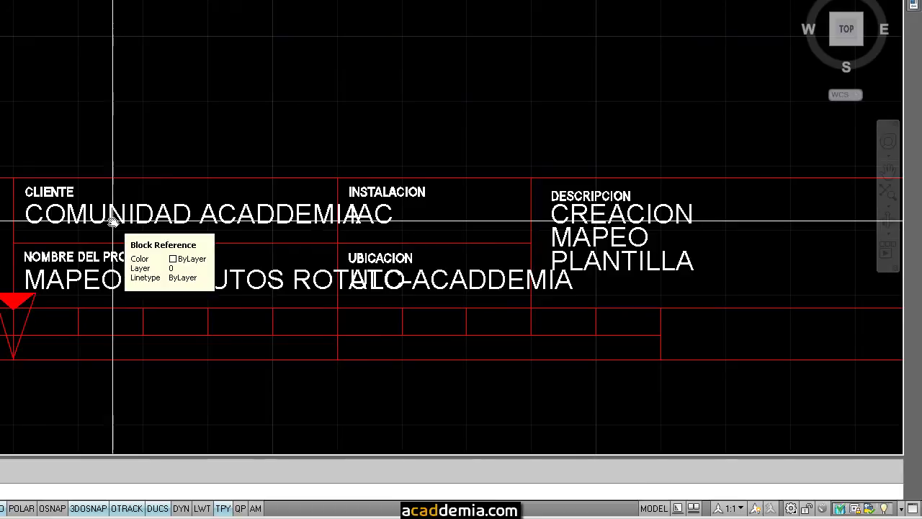
pyautogui.scroll(3, 328, 226)
pyautogui.scroll(-1, 310, 222)
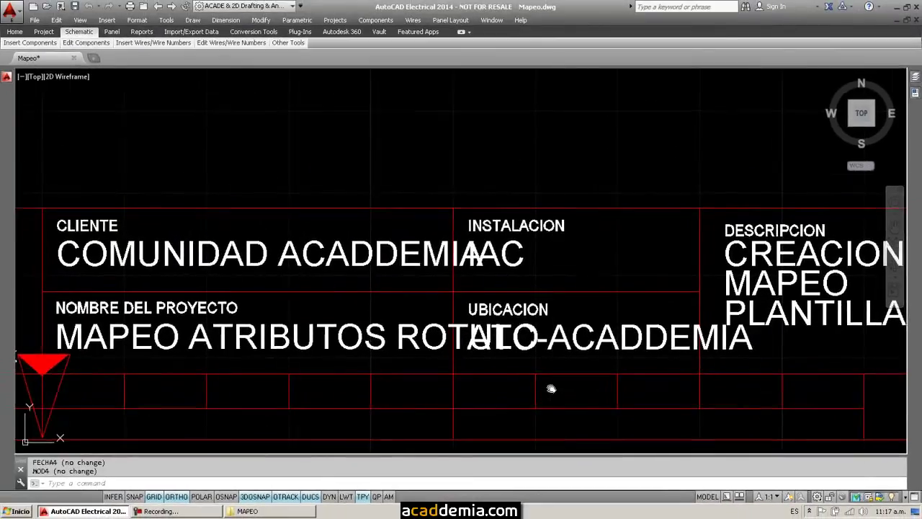
pyautogui.scroll(1, 551, 389)
pyautogui.scroll(1, 475, 329)
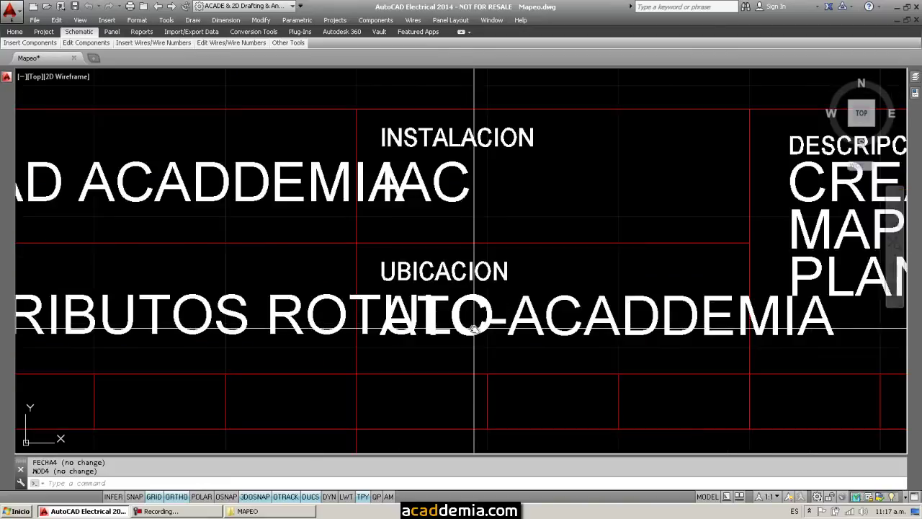
pyautogui.scroll(-1, 474, 328)
pyautogui.scroll(-1, 437, 347)
pyautogui.moveTo(439, 348)
pyautogui.mouseDown(button='middle')
pyautogui.moveTo(408, 319)
pyautogui.moveTo(303, 319)
pyautogui.mouseUp(button='middle')
pyautogui.scroll(1, 303, 261)
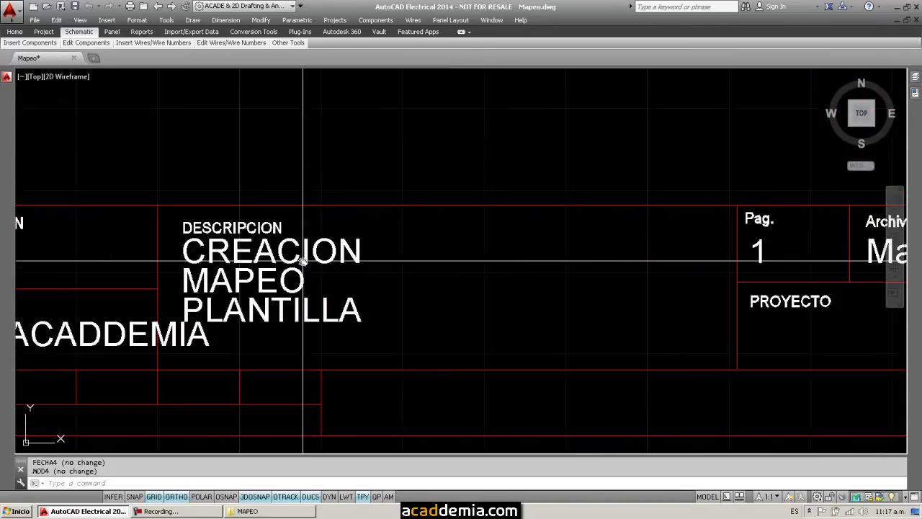
pyautogui.scroll(-1, 403, 315)
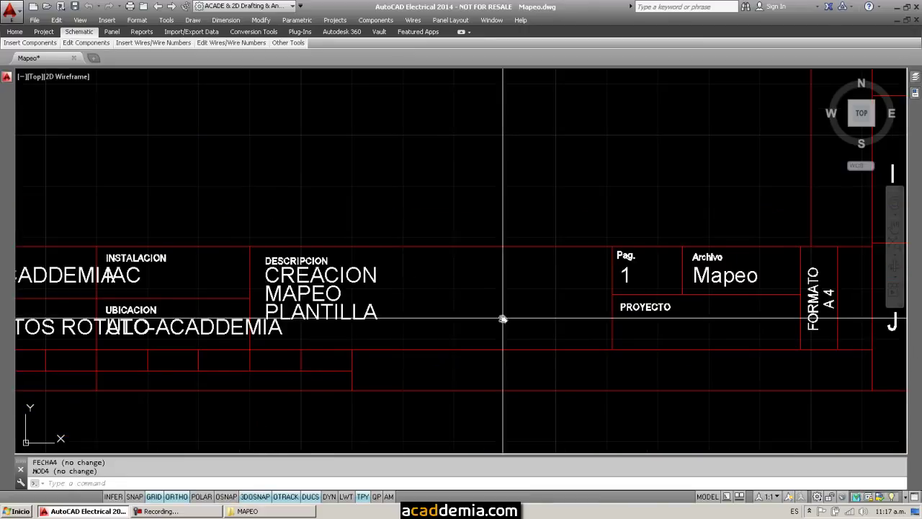
pyautogui.moveTo(503, 319); pyautogui.dragTo(302, 298, button='middle')
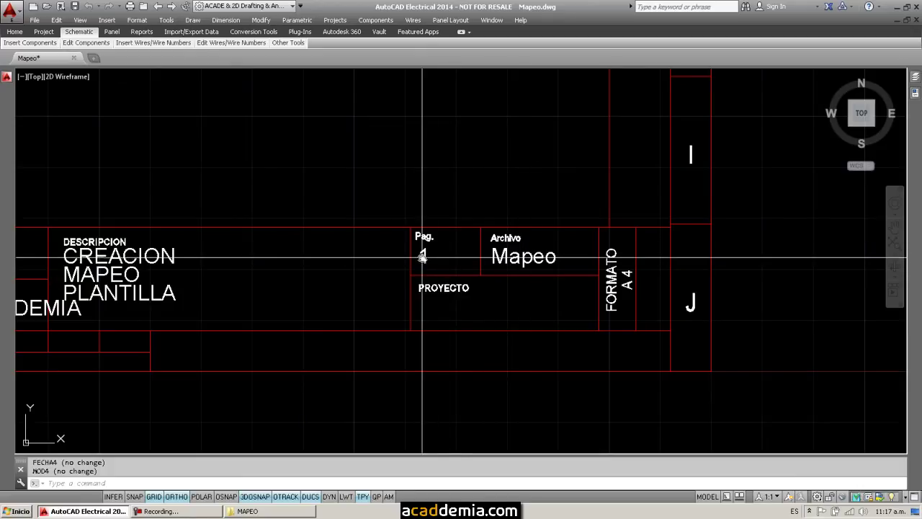
pyautogui.moveTo(362, 267); pyautogui.dragTo(546, 275, button='middle')
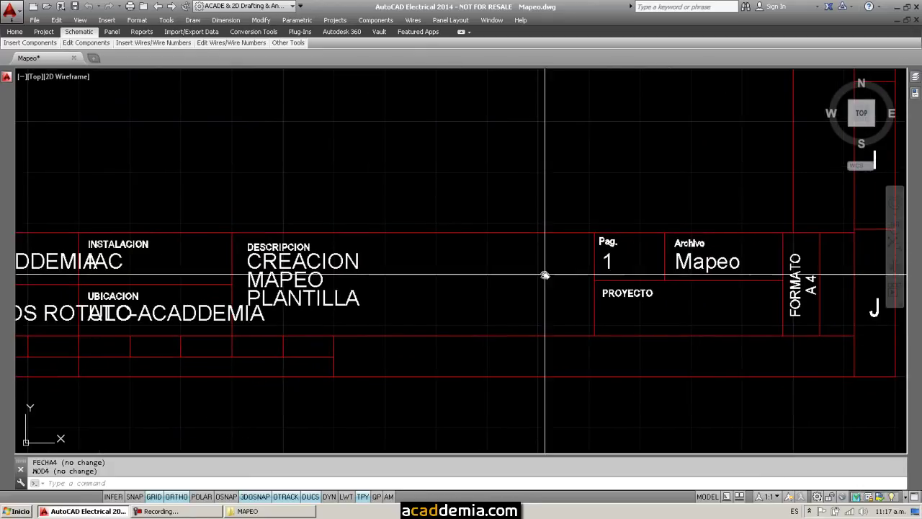
pyautogui.middleClick(512, 296)
pyautogui.middleClick(512, 296)
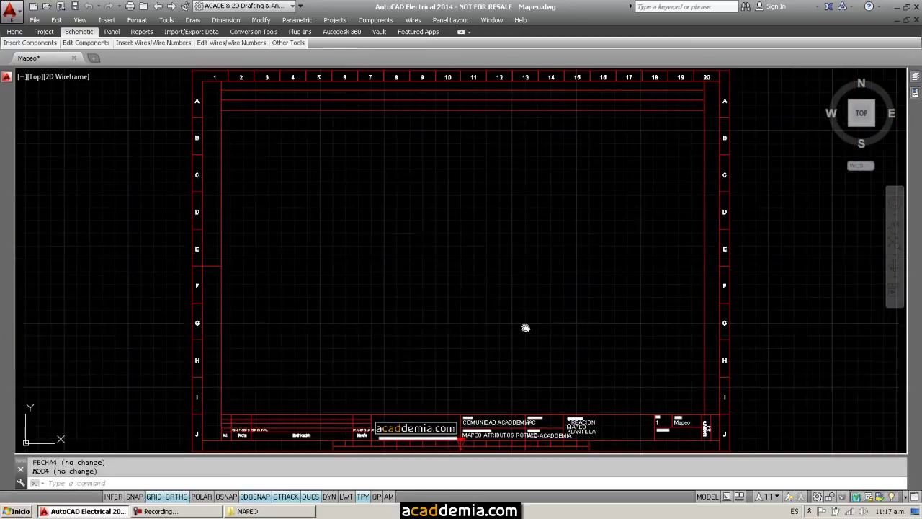
pyautogui.moveTo(525, 325); pyautogui.dragTo(497, 263, button='middle')
pyautogui.scroll(4, 529, 387)
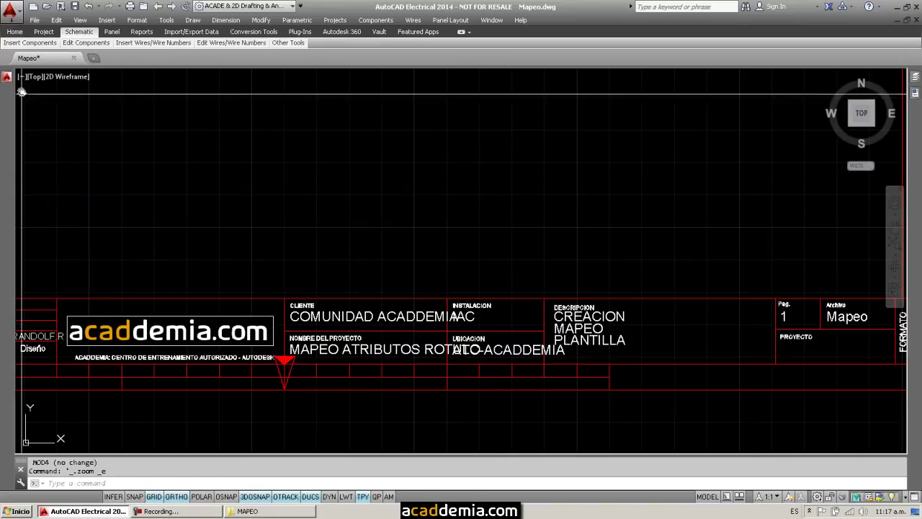
# Step: Expand the MAPEO project and open Mapeo.dwg's Drawing Properties
pyautogui.moveTo(7, 181)
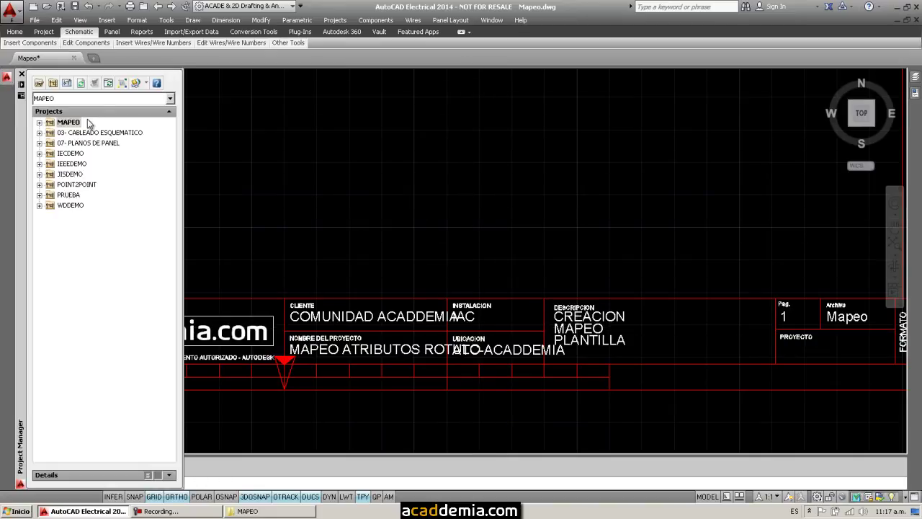
pyautogui.click(40, 123)
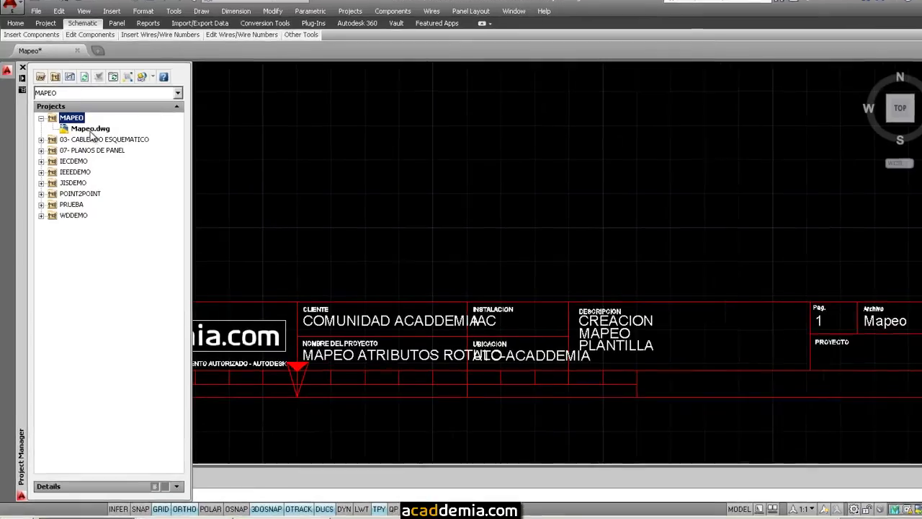
pyautogui.rightClick(91, 132)
pyautogui.moveTo(124, 216)
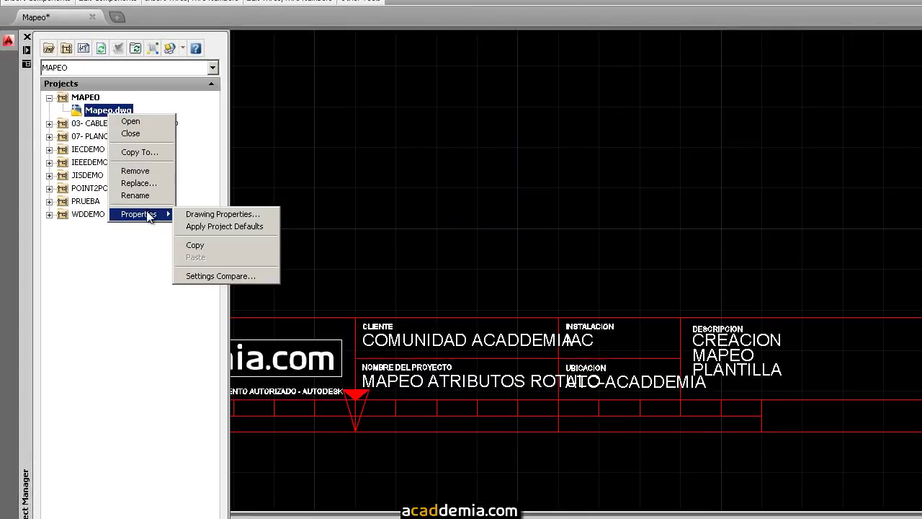
pyautogui.click(218, 215)
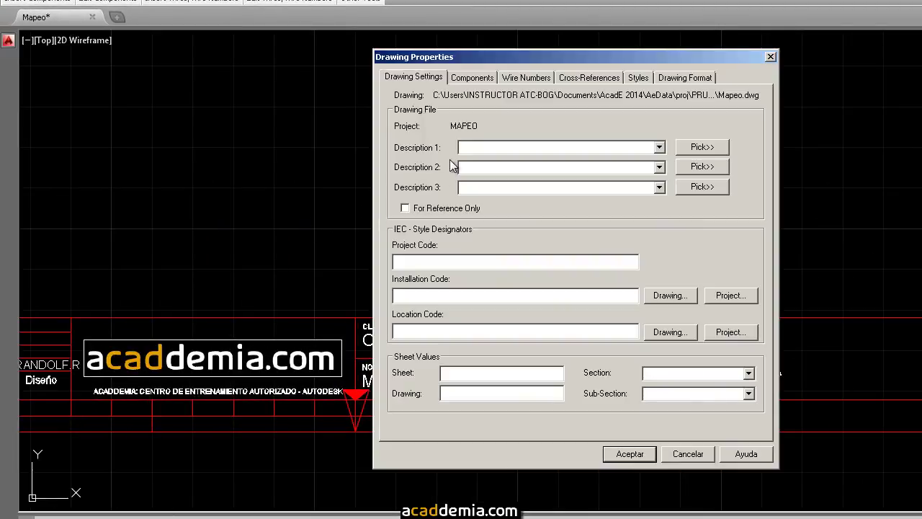
# Step: Enter project code 12345, installation code ATC and location code ACADDEMIA, and apply
pyautogui.click(483, 147)
pyautogui.click(447, 261)
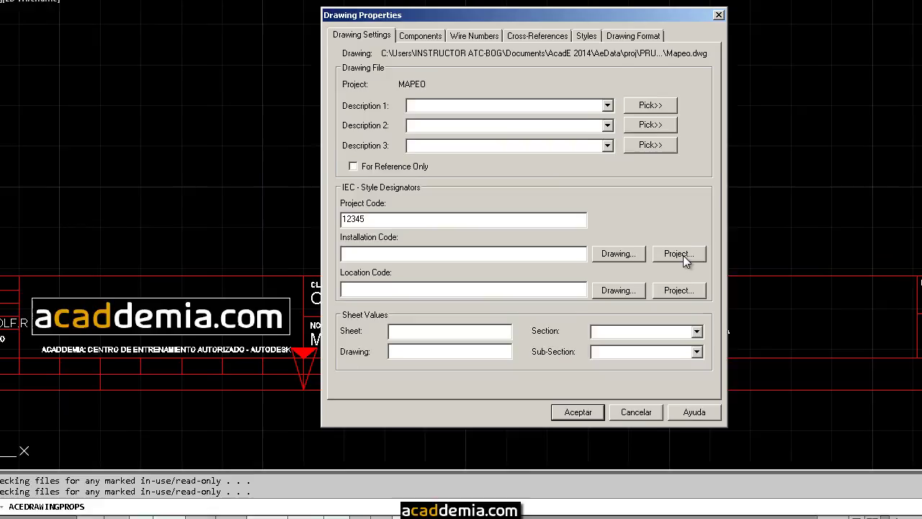
pyautogui.click(731, 296)
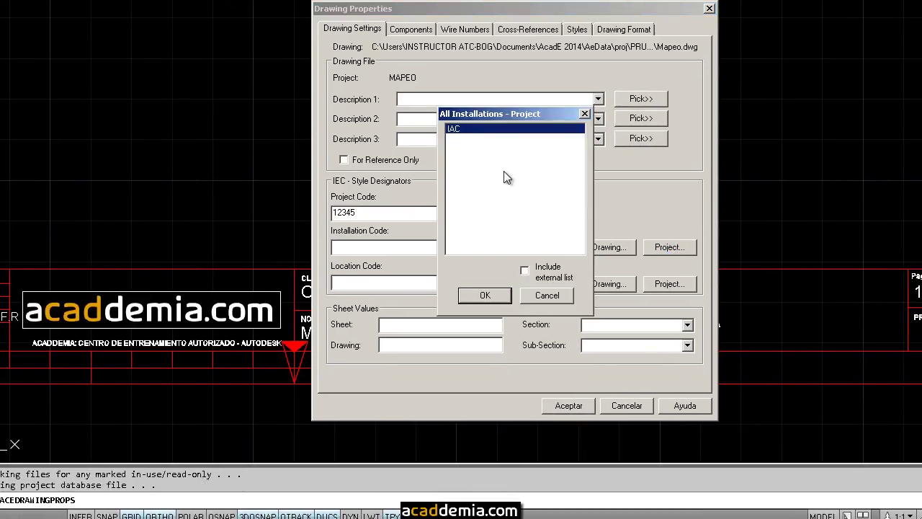
pyautogui.click(546, 294)
pyautogui.click(609, 247)
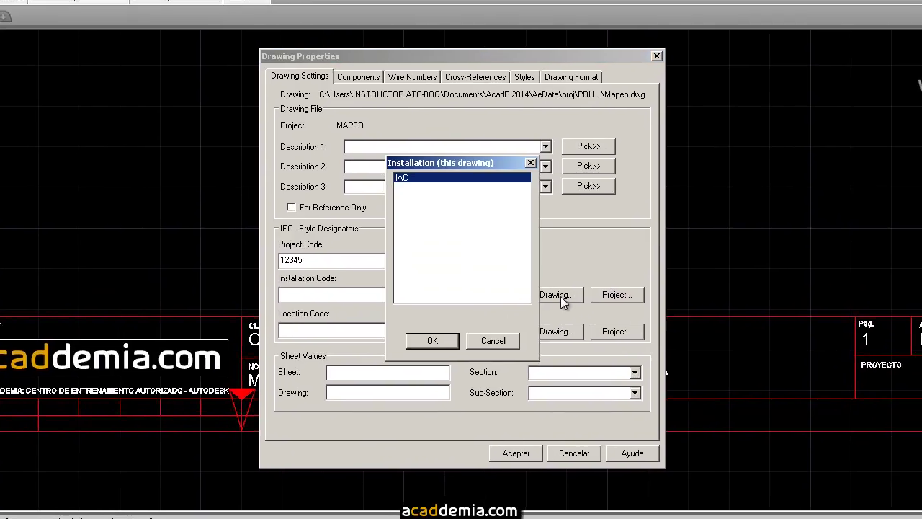
pyautogui.click(496, 340)
pyautogui.click(431, 296)
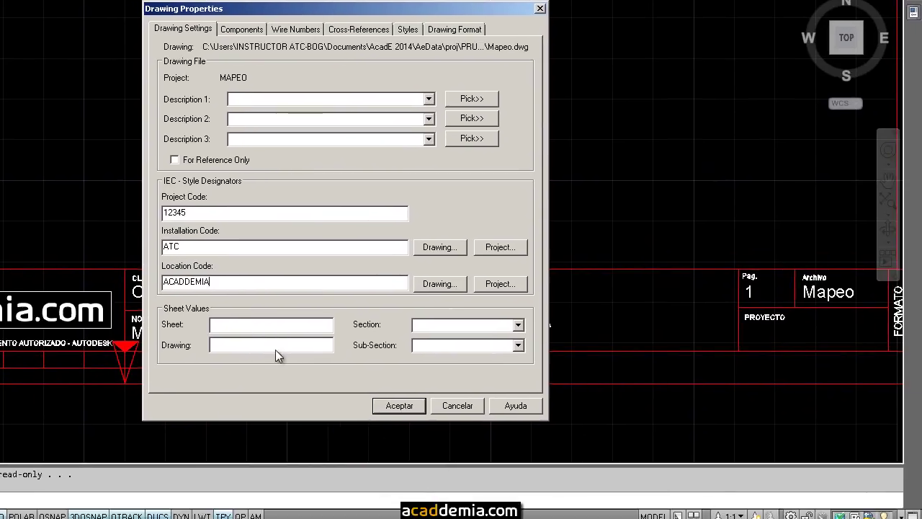
pyautogui.click(394, 405)
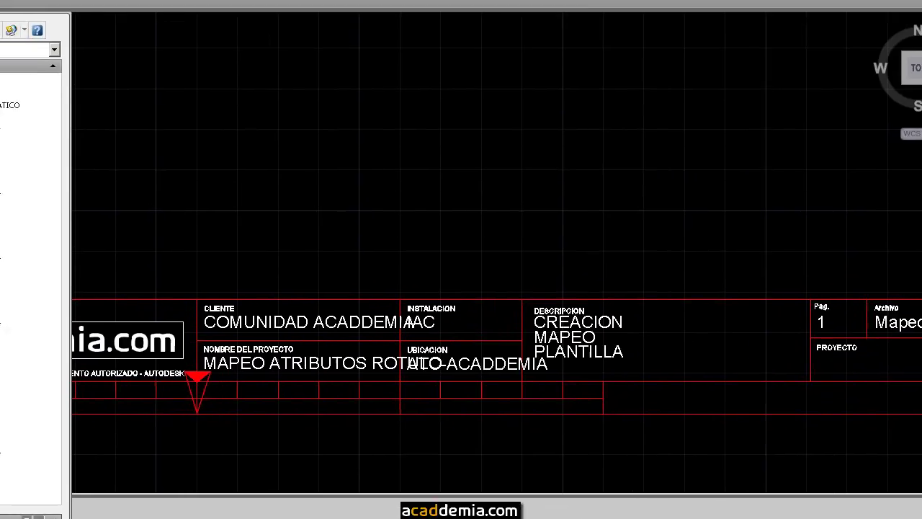
# Step: Rerun Title Block Update on this drawing, excluding DESCRP1–3 and the project installation and location lines
pyautogui.rightClick(8, 95)
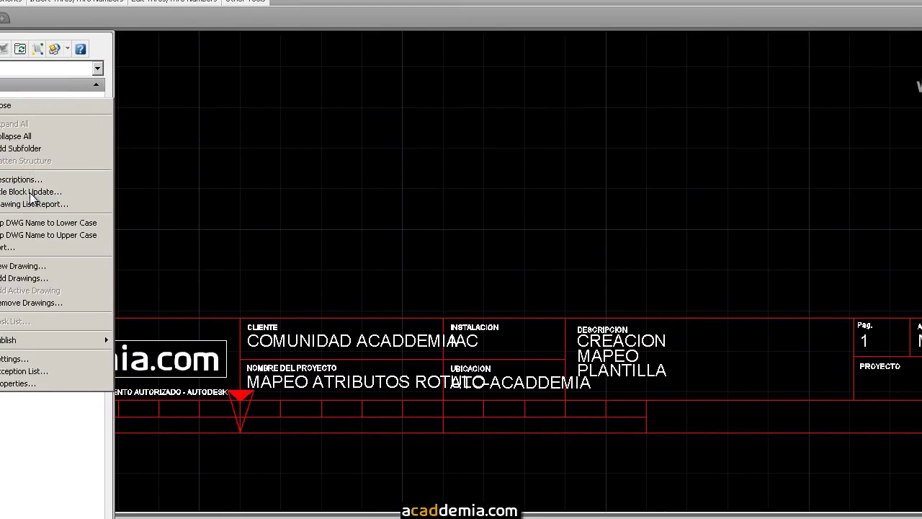
pyautogui.click(44, 191)
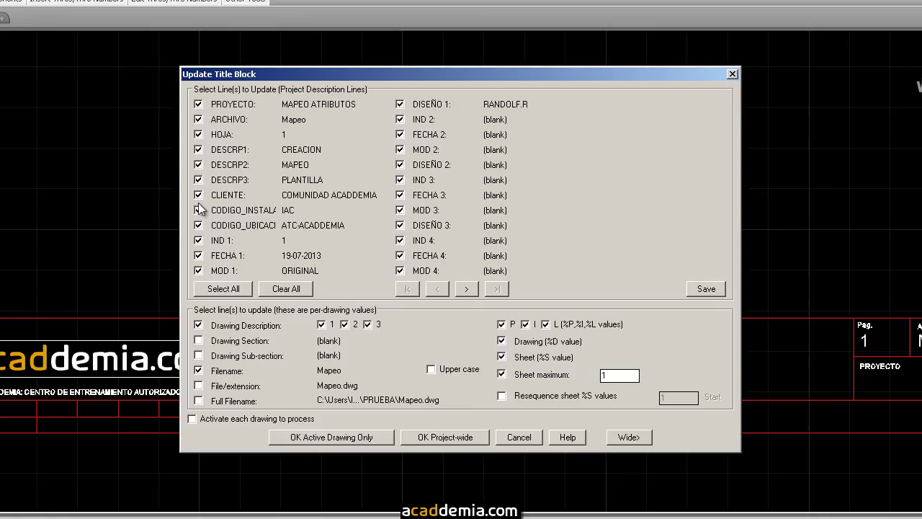
pyautogui.click(198, 149)
pyautogui.click(198, 164)
pyautogui.click(198, 180)
pyautogui.click(199, 210)
pyautogui.click(199, 225)
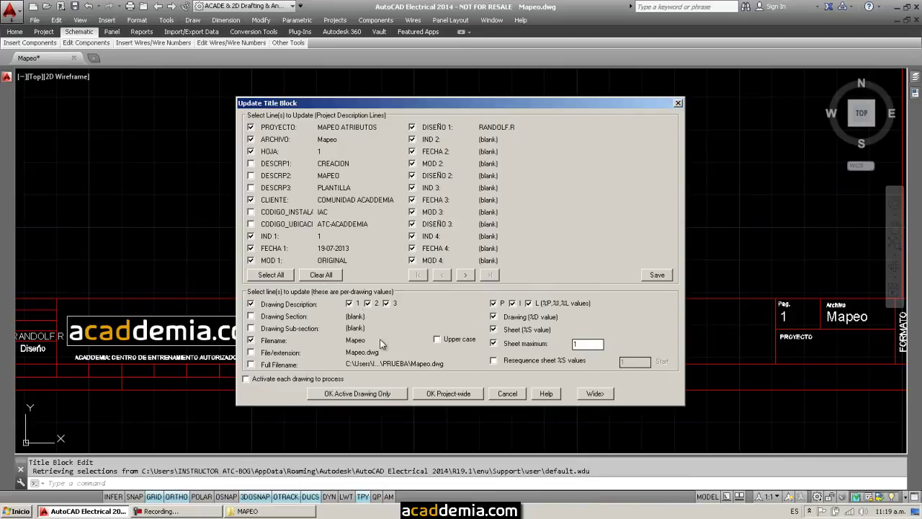
pyautogui.click(380, 393)
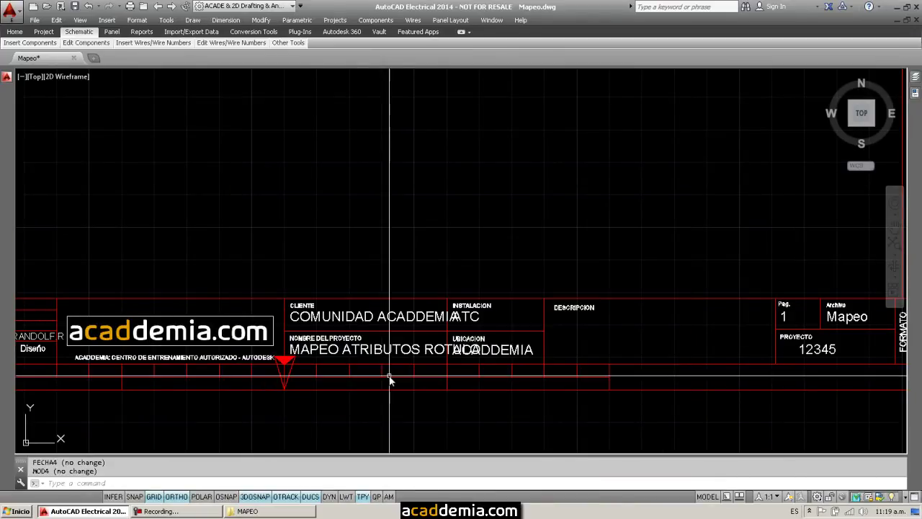
# Step: Pan and zoom to inspect the title block now reading ATC, ACADDEMIA and 12345
pyautogui.moveTo(555, 281); pyautogui.dragTo(475, 257, button='middle')
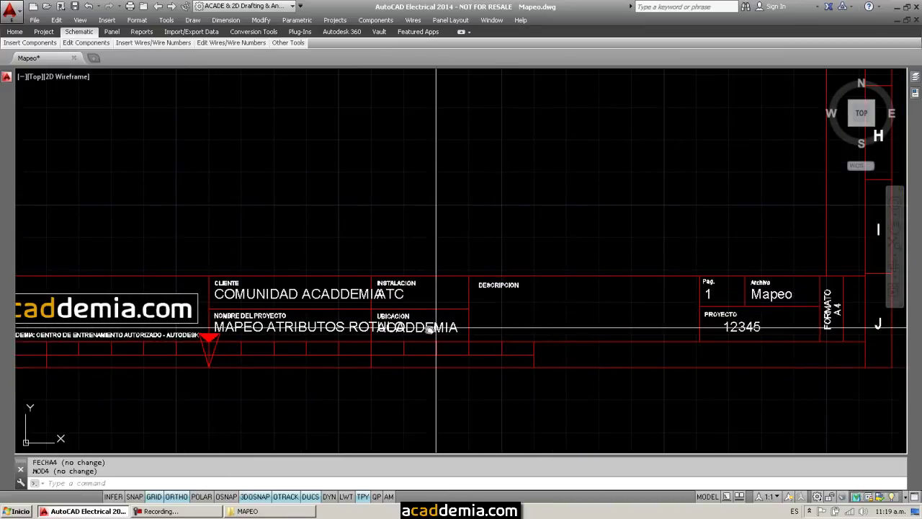
pyautogui.scroll(2, 435, 327)
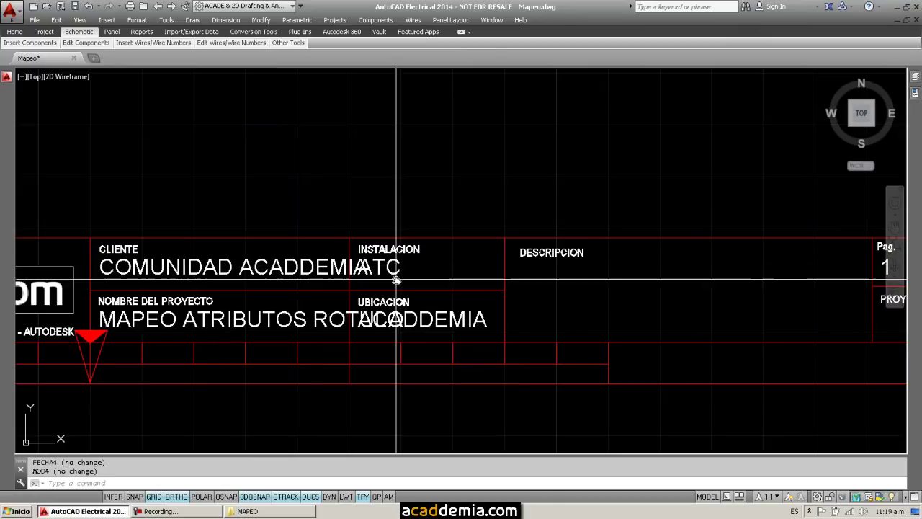
pyautogui.scroll(4, 396, 280)
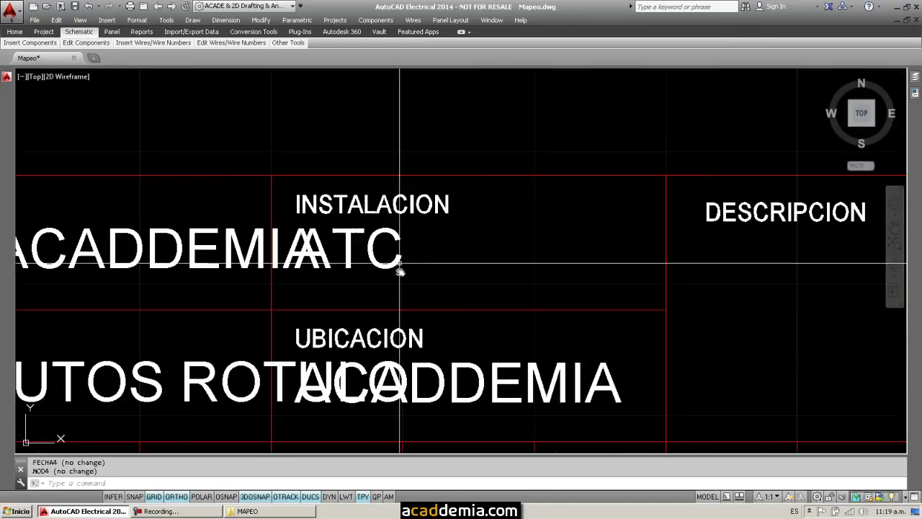
pyautogui.scroll(-4, 540, 366)
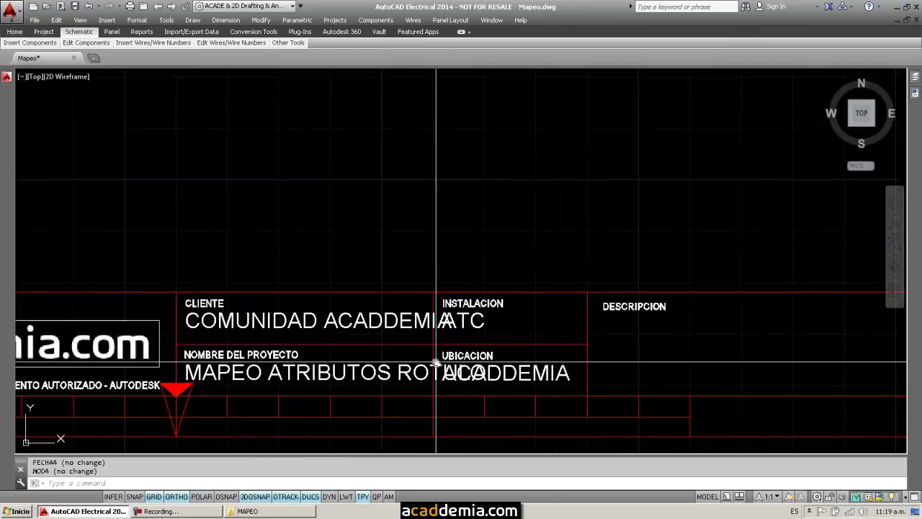
pyautogui.moveTo(436, 360); pyautogui.dragTo(459, 342, button='middle')
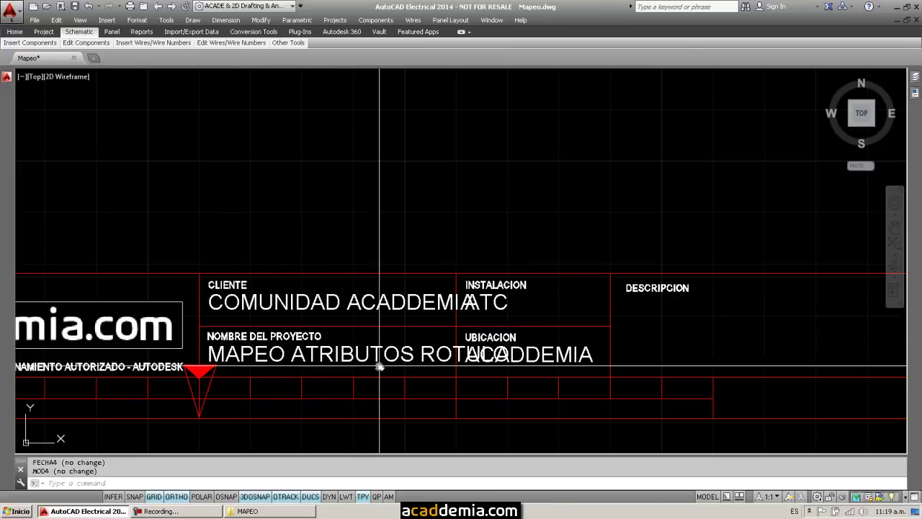
# Step: Delete ATRIBUTOS from the MAPEO project name and ACADDEMIA from the client description, then accept
pyautogui.moveTo(7, 360)
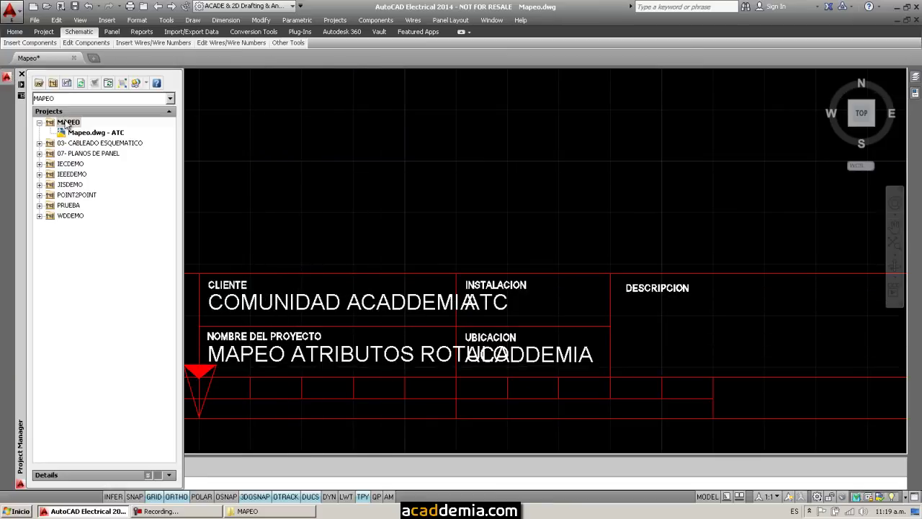
pyautogui.rightClick(65, 124)
pyautogui.click(86, 186)
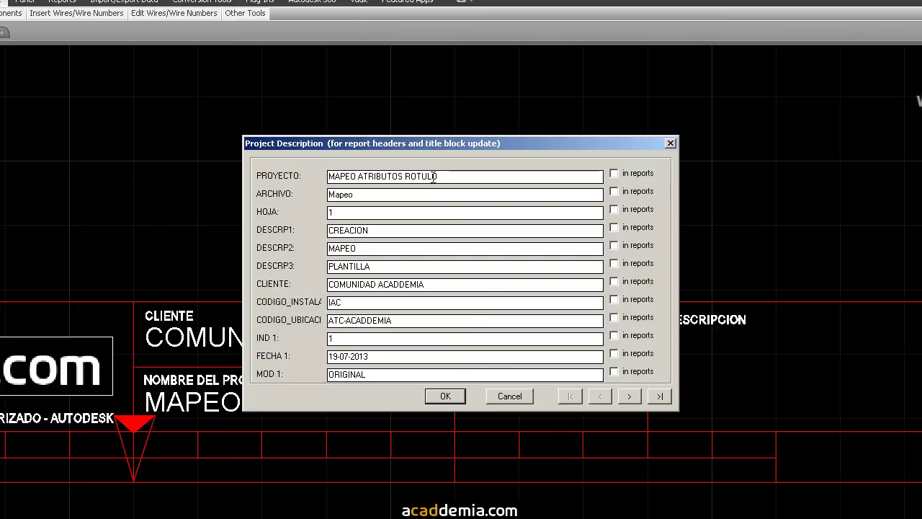
pyautogui.moveTo(403, 176); pyautogui.dragTo(358, 179)
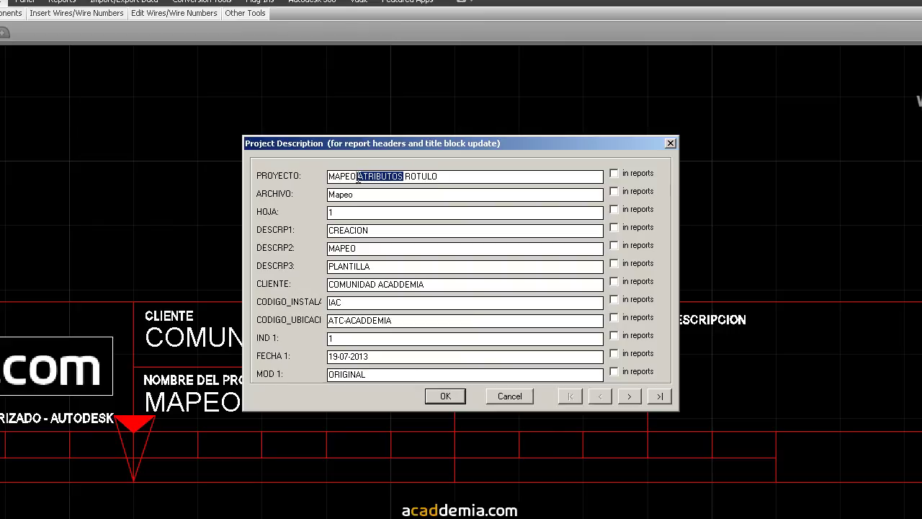
pyautogui.press('Delete')
pyautogui.press('Delete')
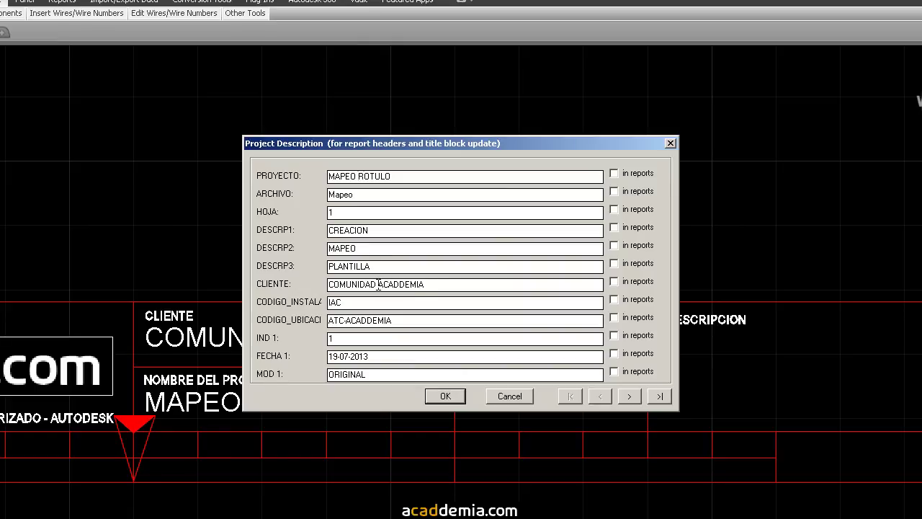
pyautogui.moveTo(431, 286); pyautogui.dragTo(385, 286)
pyautogui.press('BackSpace')
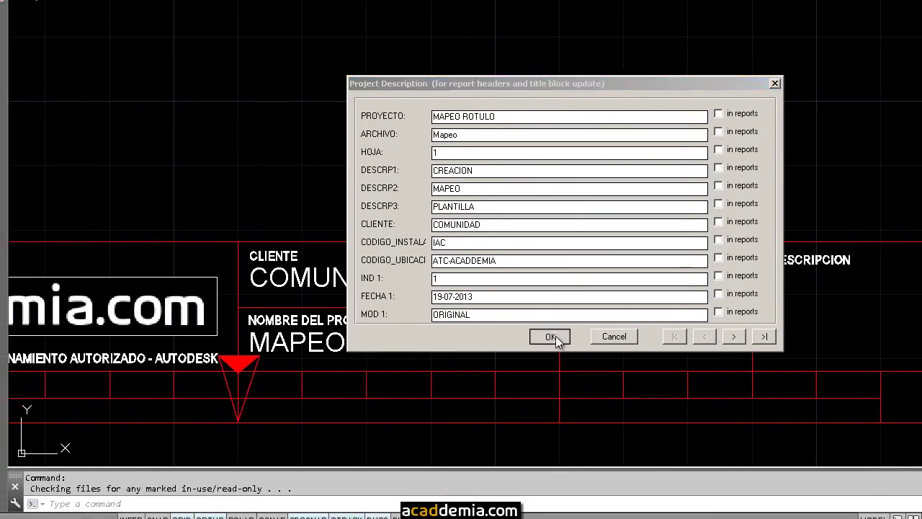
pyautogui.click(517, 355)
# Step: Run Title Block Update for the MAPEO project on the active drawing only, excluding DESCRP1-3 and both code lines
pyautogui.moveTo(7, 15)
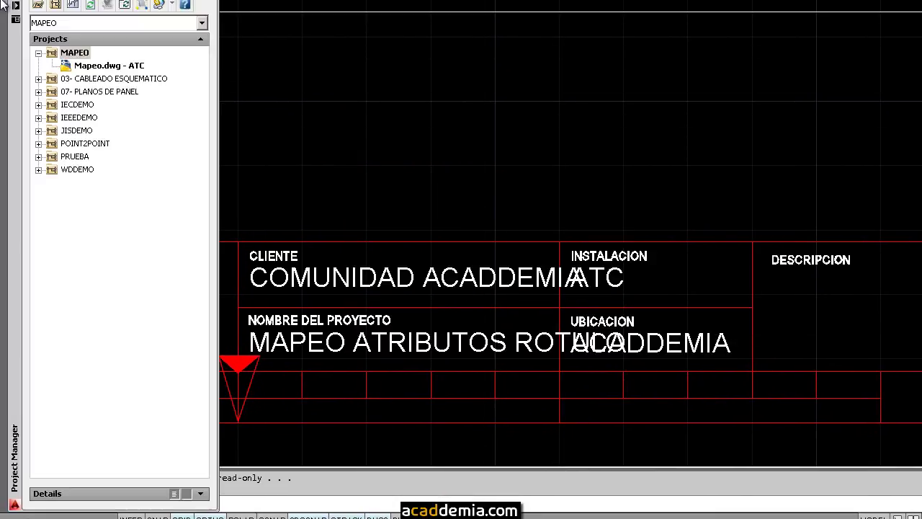
pyautogui.rightClick(75, 52)
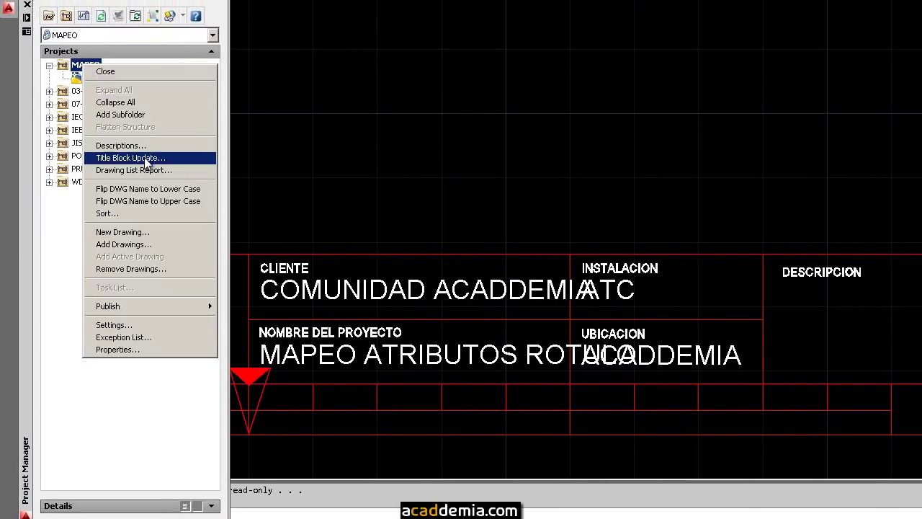
pyautogui.click(137, 158)
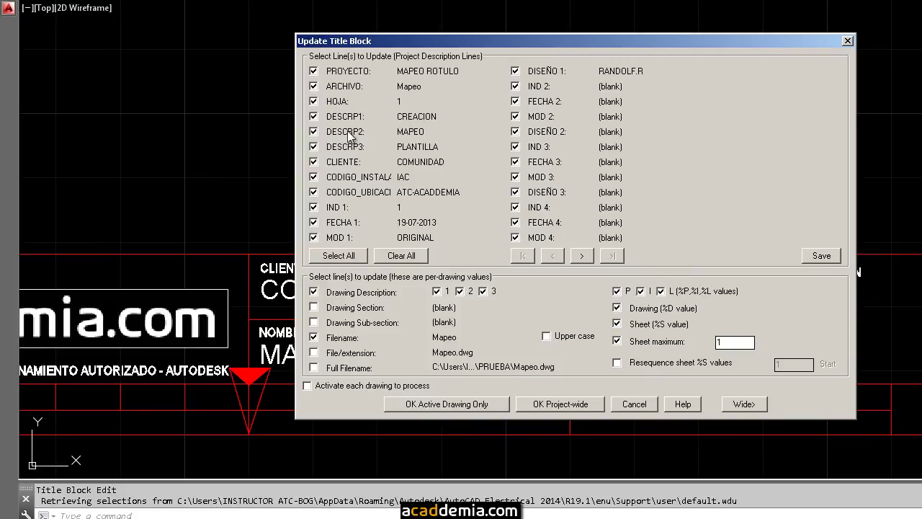
pyautogui.click(313, 116)
pyautogui.click(313, 131)
pyautogui.click(313, 146)
pyautogui.click(314, 176)
pyautogui.click(314, 192)
pyautogui.click(439, 404)
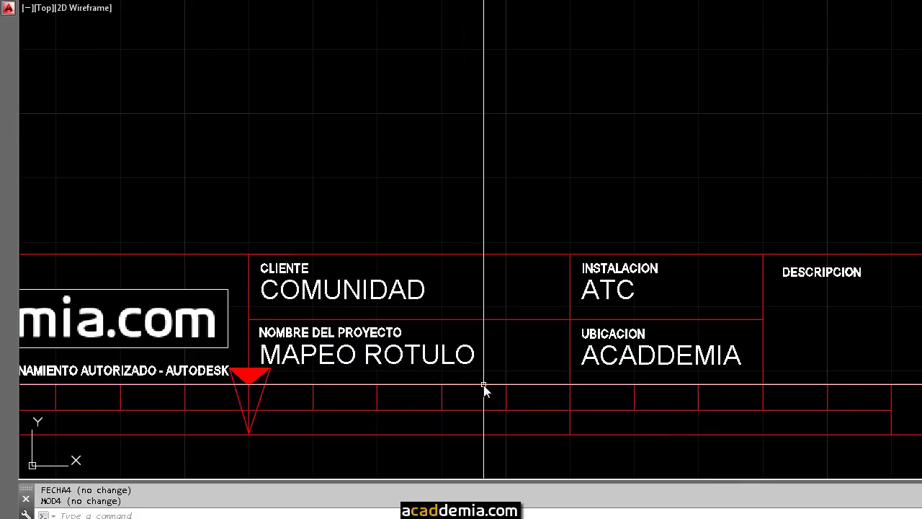
# Step: Pan across the title block to check the client, page, file and project cells
pyautogui.moveTo(582, 173)
pyautogui.mouseDown(button='middle')
pyautogui.moveTo(475, 122)
pyautogui.moveTo(464, 129)
pyautogui.mouseUp(button='middle')
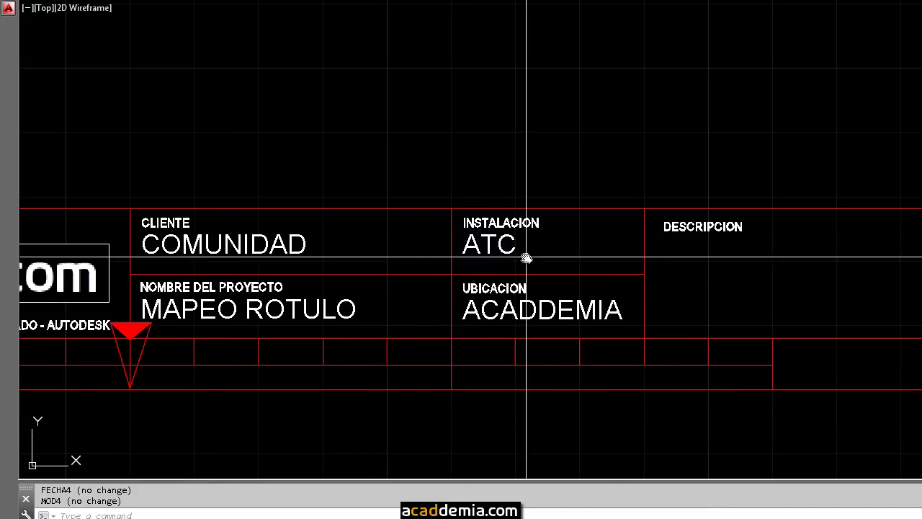
pyautogui.moveTo(666, 349)
pyautogui.mouseDown(button='middle')
pyautogui.moveTo(533, 334)
pyautogui.moveTo(451, 344)
pyautogui.mouseUp(button='middle')
pyautogui.moveTo(793, 355); pyautogui.dragTo(622, 353, button='middle')
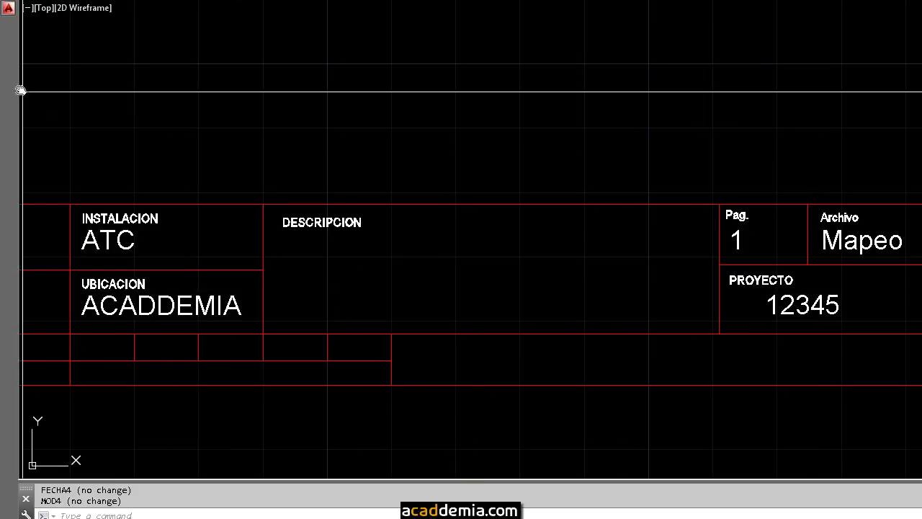
# Step: In Mapeo.dwg's Drawing Properties, enter descriptions DIFERENCIA and ATRIBUTOS
pyautogui.moveTo(13, 89)
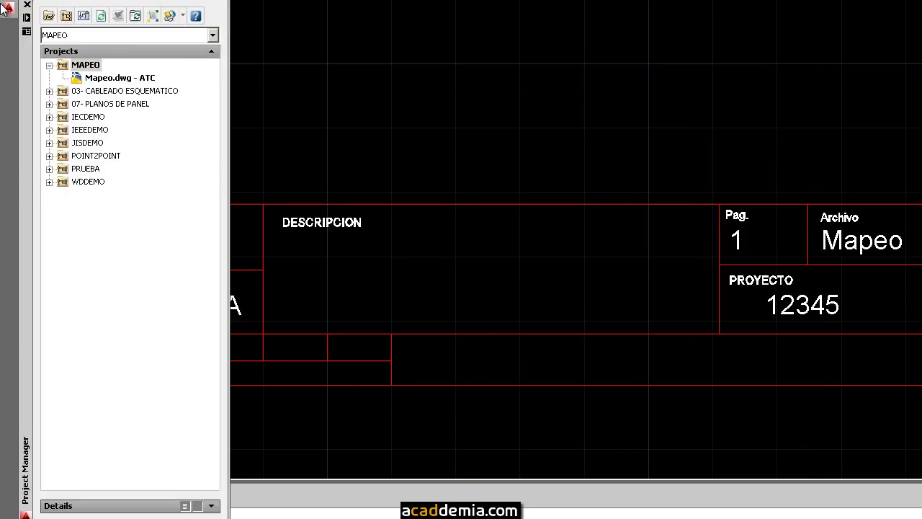
pyautogui.rightClick(114, 77)
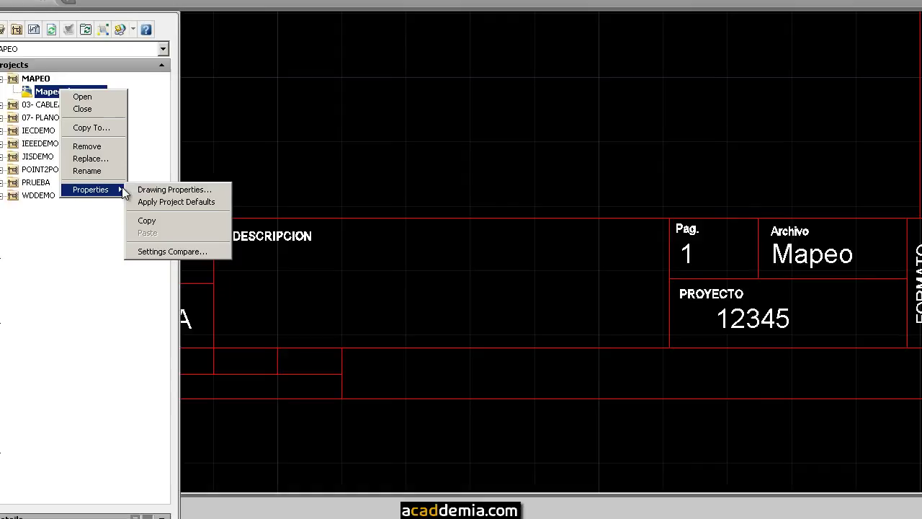
pyautogui.click(173, 190)
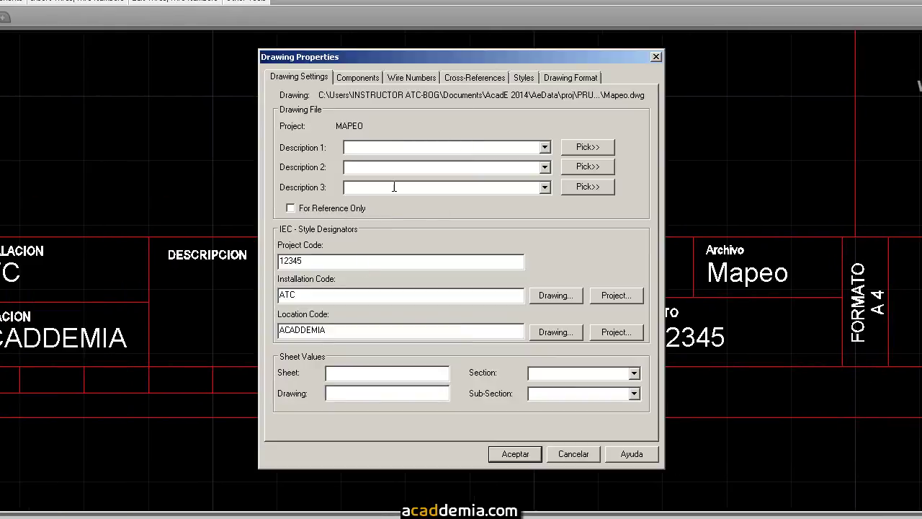
pyautogui.click(392, 144)
pyautogui.write('DIFERENCIA')
pyautogui.click(397, 167)
pyautogui.write('ATRIBUTOS')
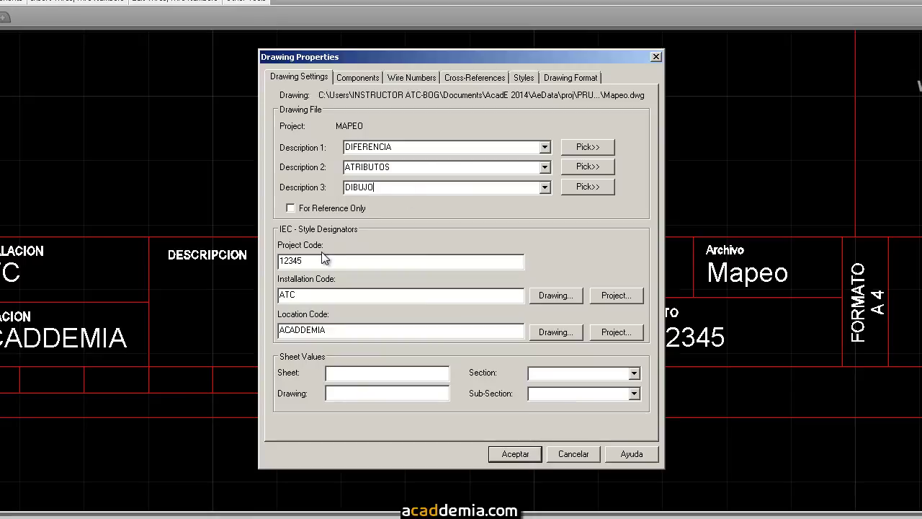
# Step: Change the project code to 09876, installation to IAC and location to ATC, and accept
pyautogui.moveTo(313, 261); pyautogui.dragTo(273, 264)
pyautogui.write('09876')
pyautogui.moveTo(297, 296); pyautogui.dragTo(269, 297)
pyautogui.write('IAC')
pyautogui.moveTo(355, 330); pyautogui.dragTo(263, 330)
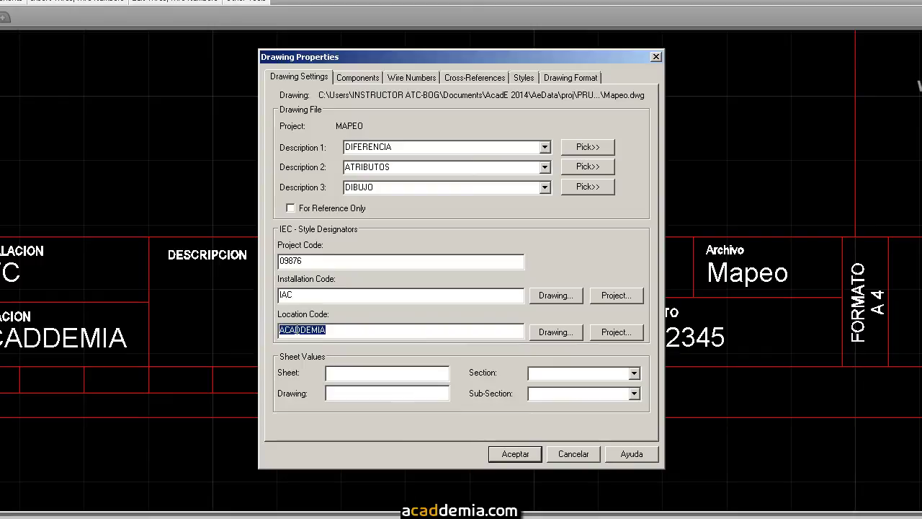
pyautogui.write('ATC')
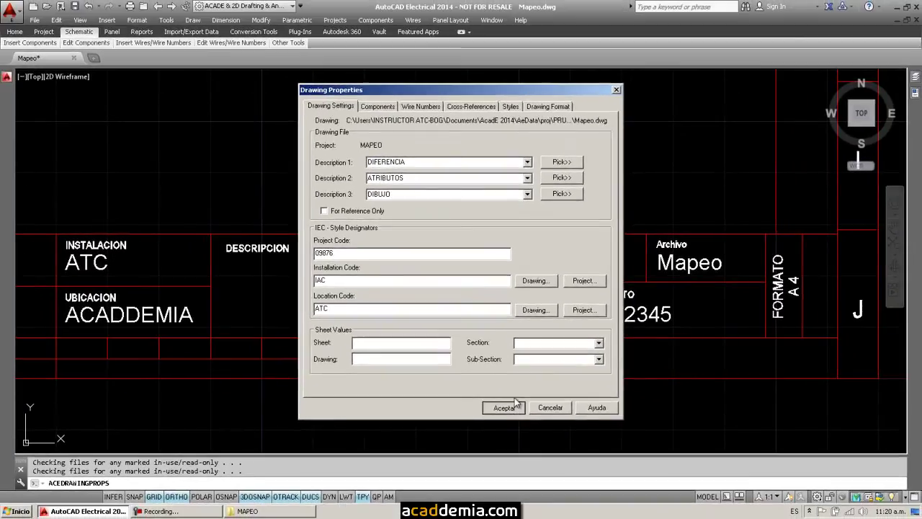
pyautogui.click(503, 407)
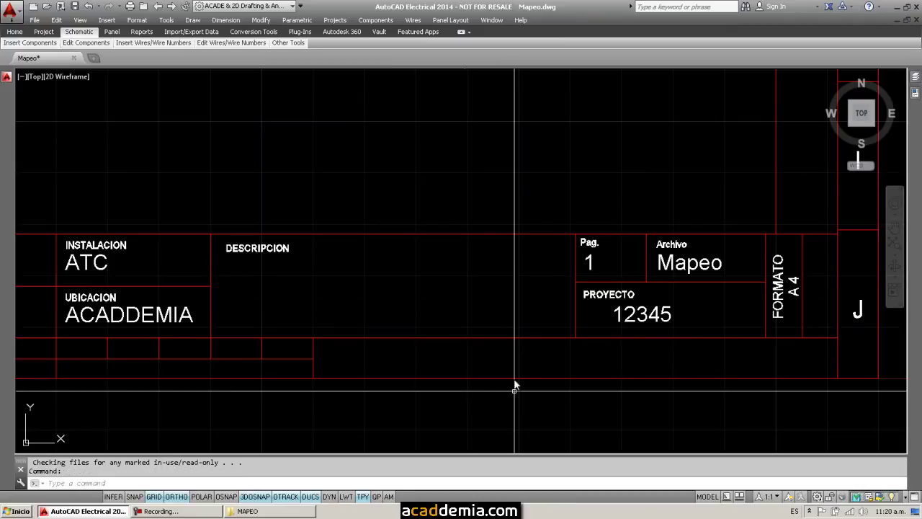
# Step: Update Mapeo's title block with DESCRP1-3 and both code lines excluded, then switch to the MAPEO project folder
pyautogui.moveTo(7, 79)
pyautogui.rightClick(70, 122)
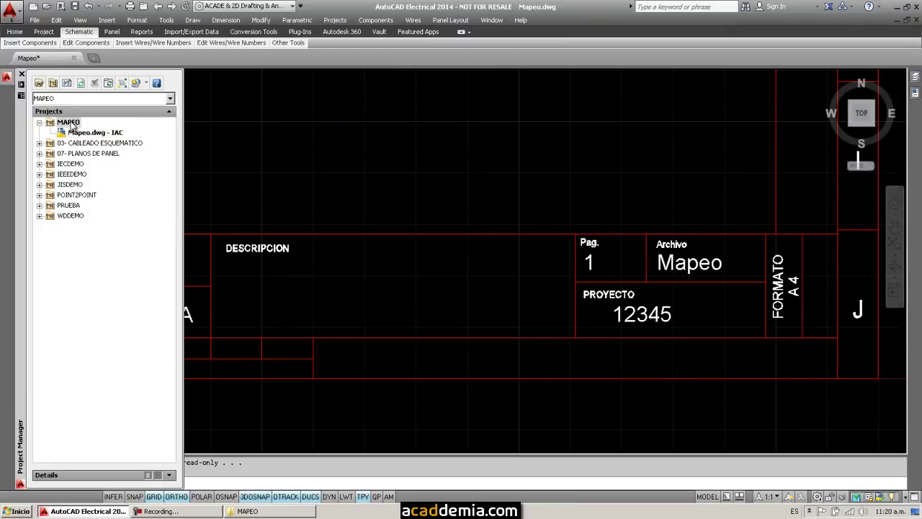
pyautogui.click(108, 196)
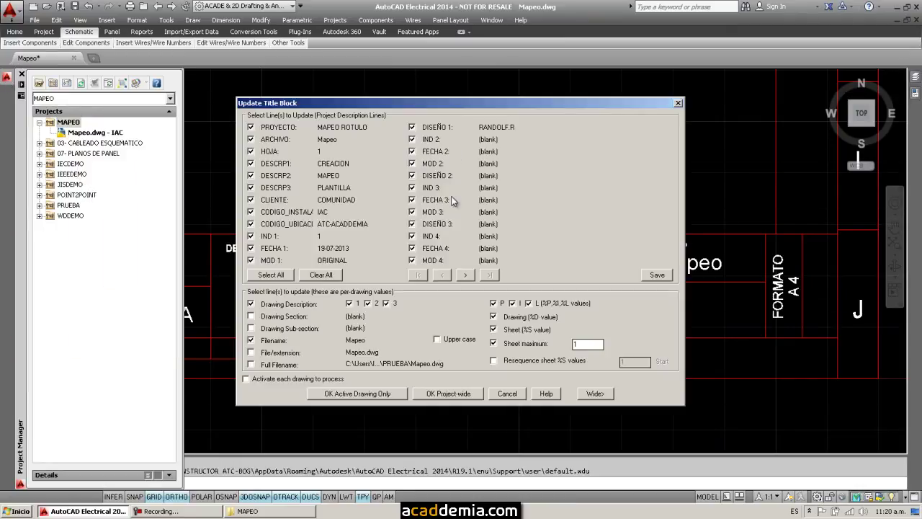
pyautogui.click(251, 165)
pyautogui.click(251, 175)
pyautogui.click(251, 187)
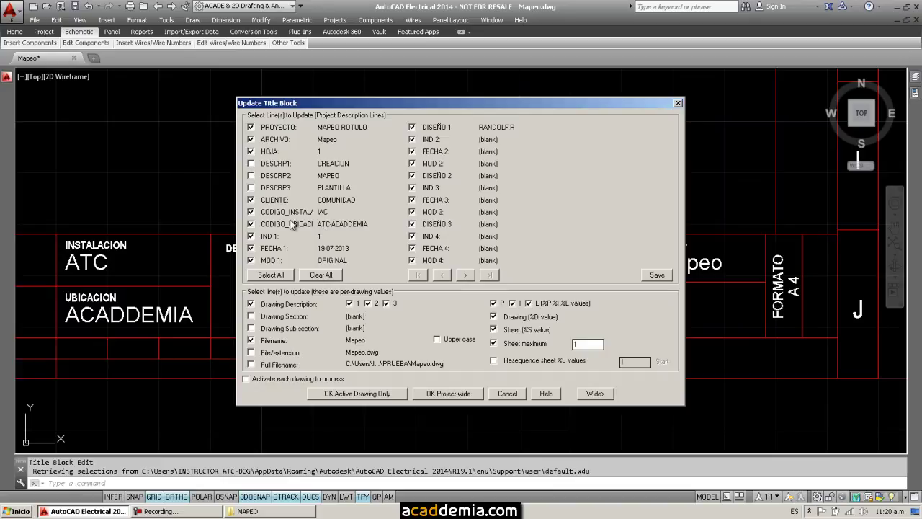
pyautogui.click(251, 224)
pyautogui.click(251, 212)
pyautogui.click(381, 394)
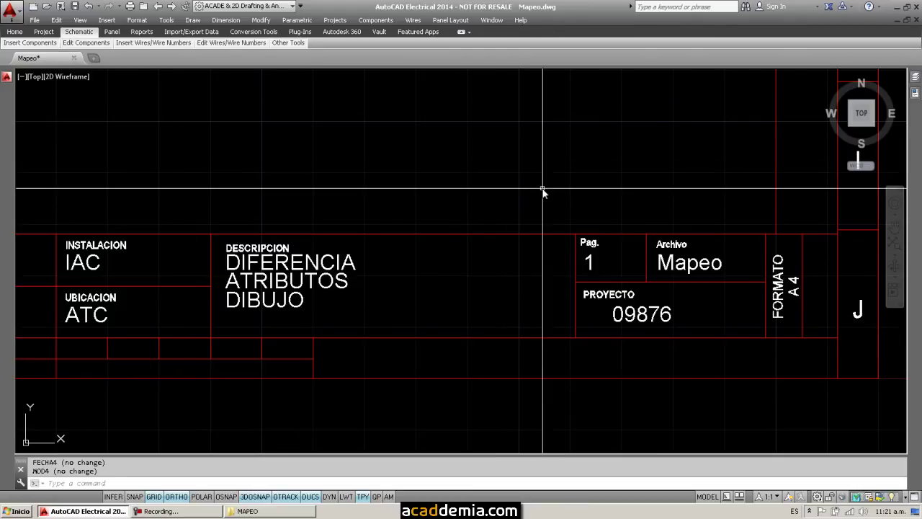
pyautogui.middleClick(526, 204)
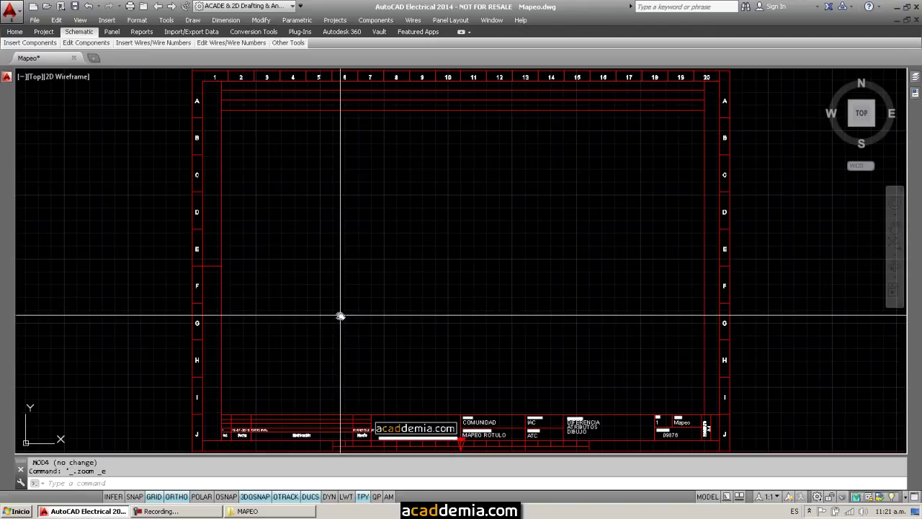
pyautogui.click(287, 509)
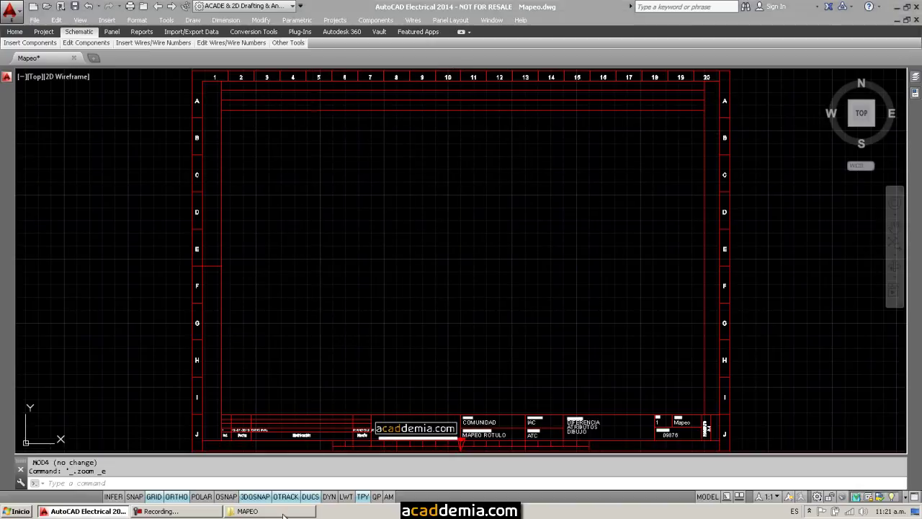